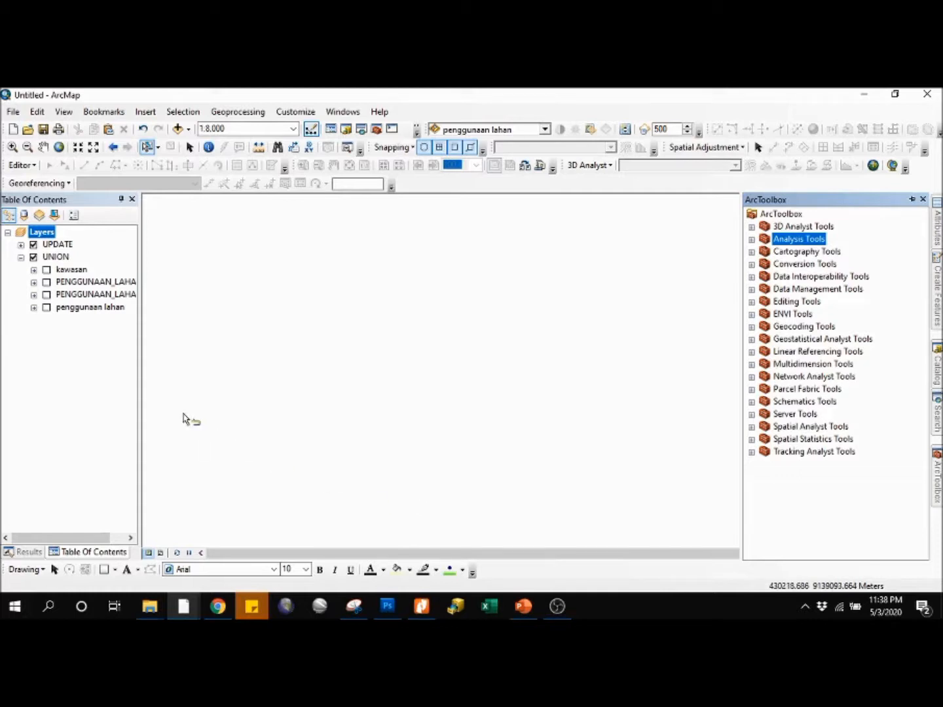
Step: Turn on the visibility of all four layers in the UNION group: kawasan, both PENGGUNAAN_LAHAN layers and penggunaan lahan
left_click(46, 269)
left_click(47, 282)
left_click(46, 294)
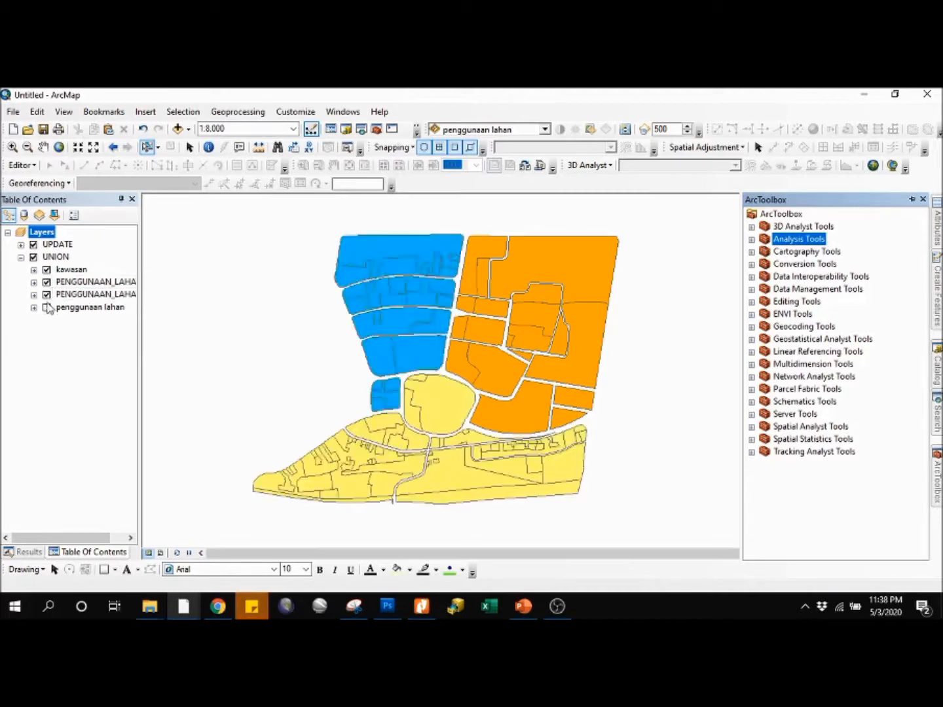
left_click(46, 308)
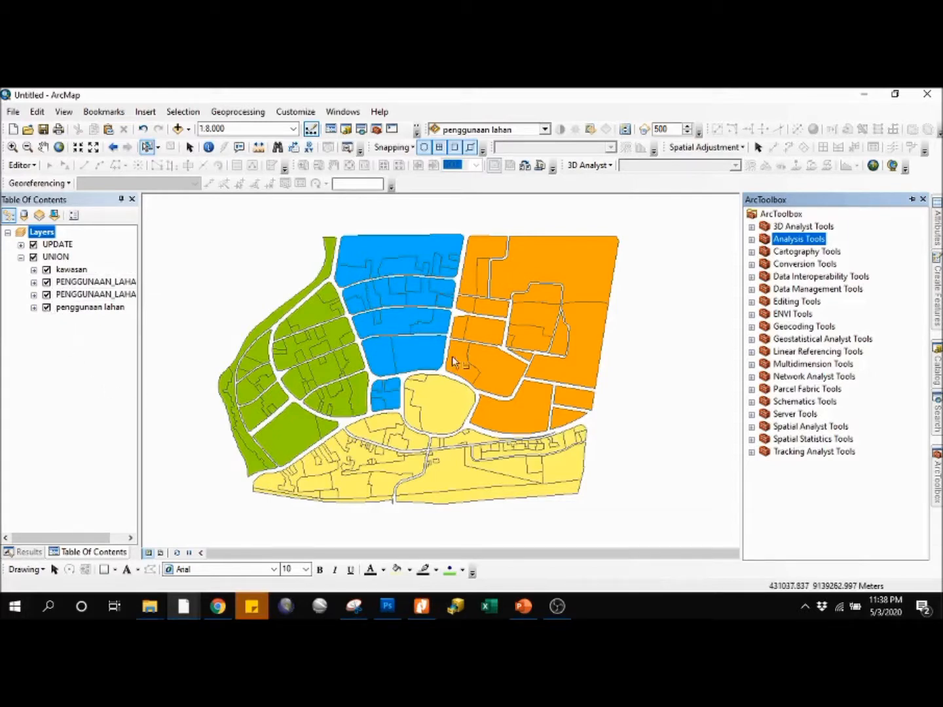
left_click_drag(466, 354, 475, 352)
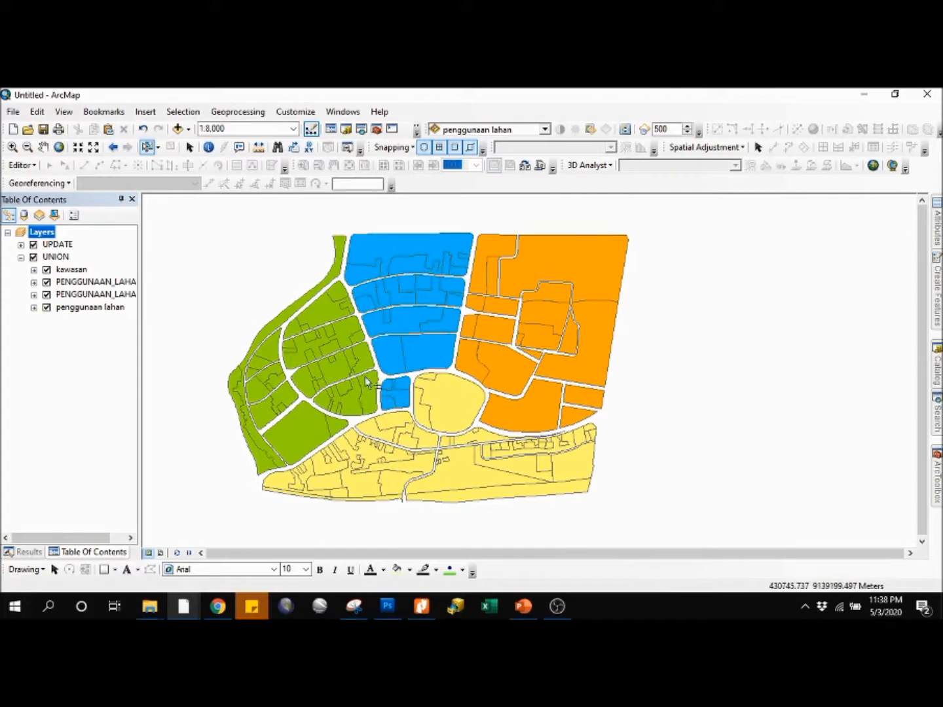
Step: Hide and show each layer of the UNION group in turn to see which part of the map it covers
left_click(47, 269)
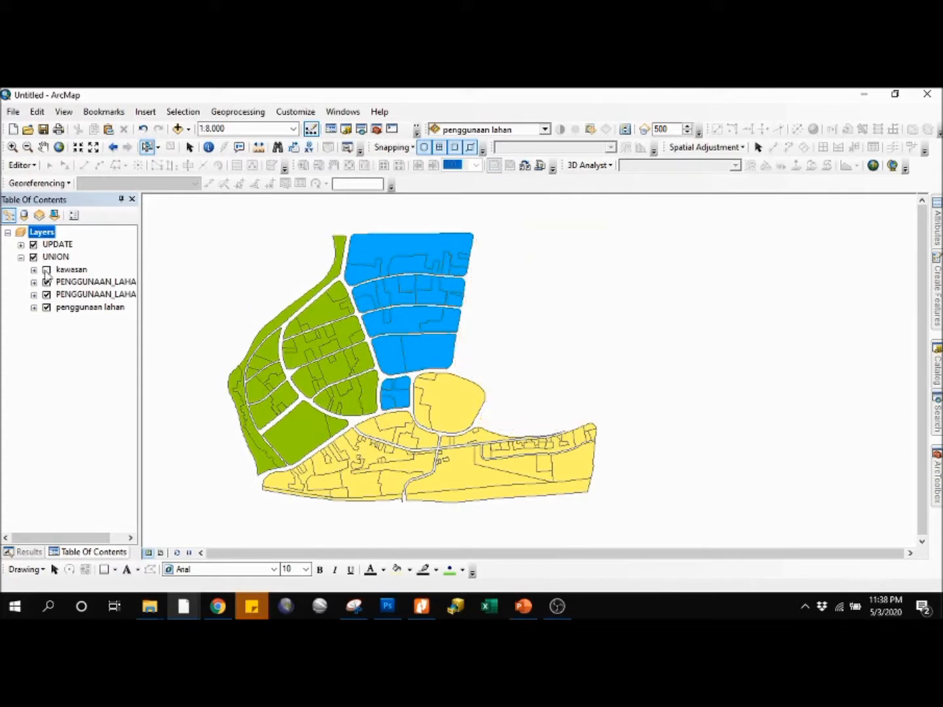
left_click(46, 269)
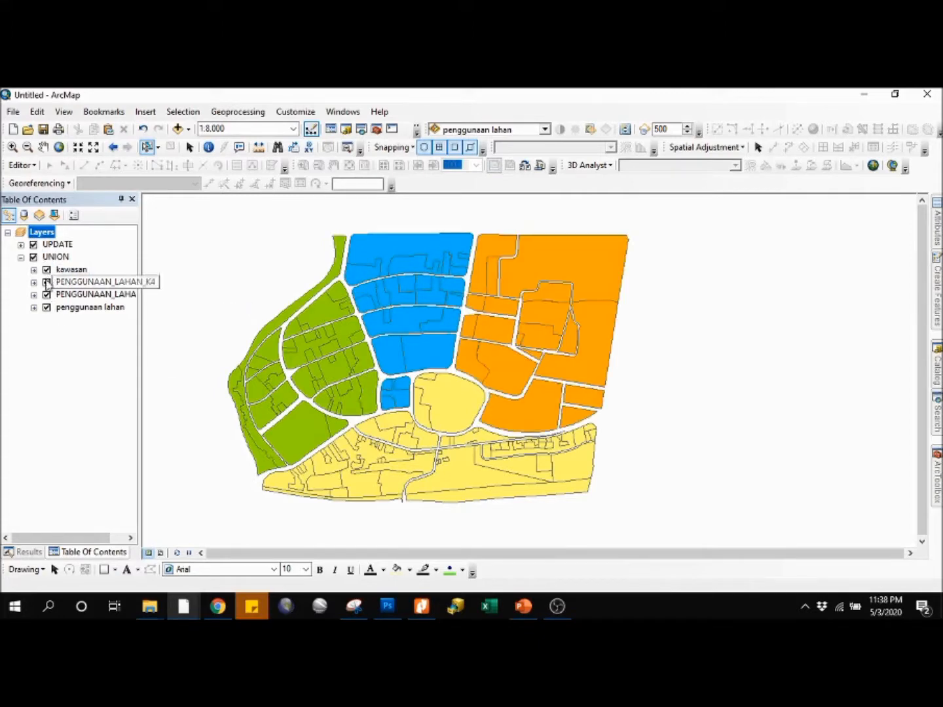
left_click(46, 282)
left_click(46, 282)
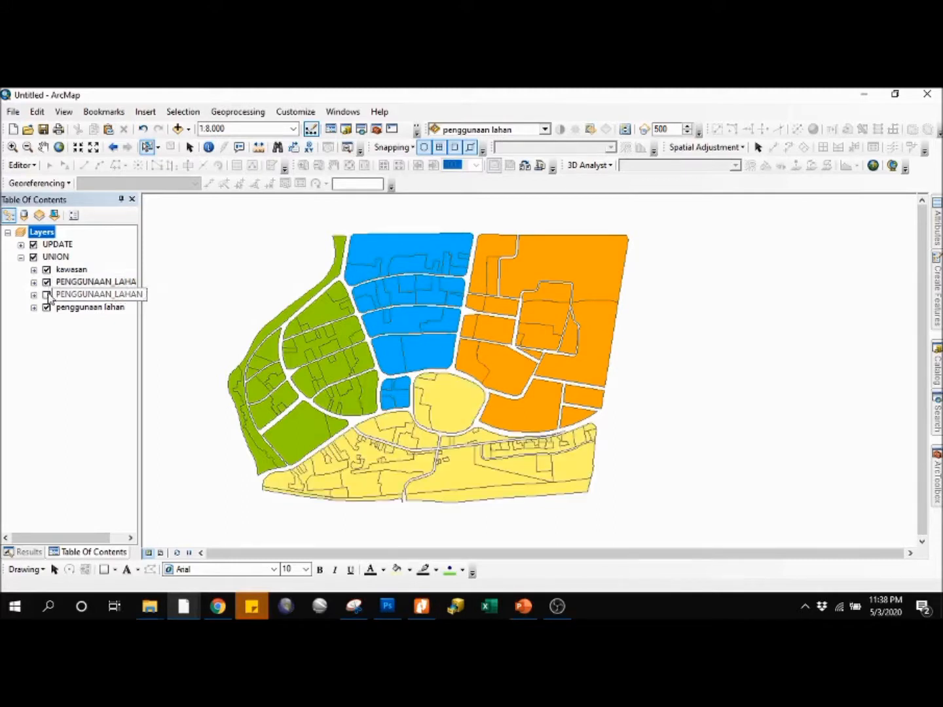
left_click(47, 294)
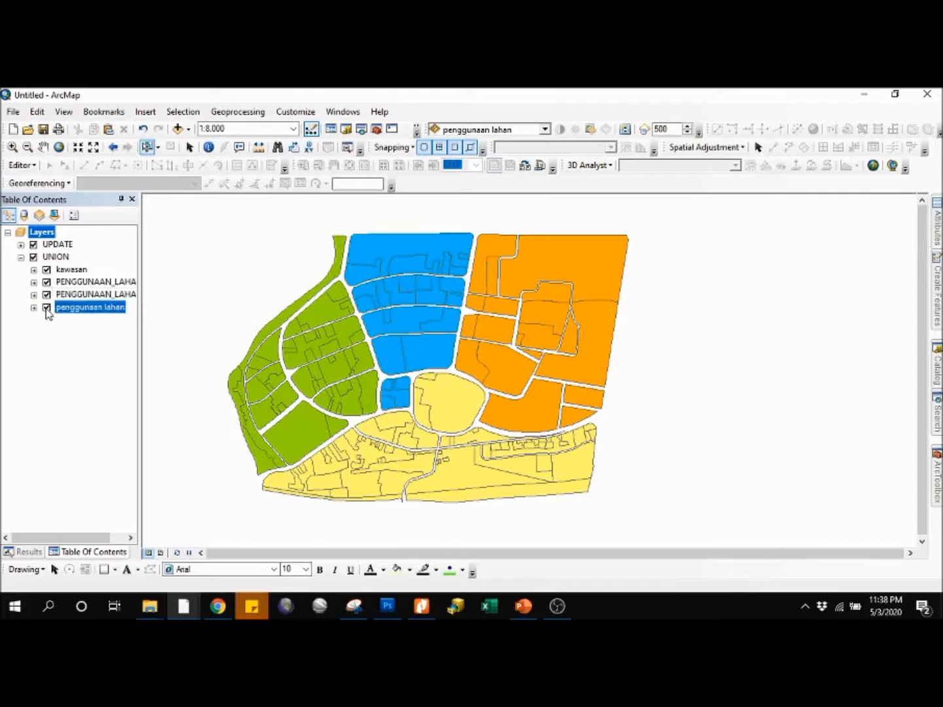
left_click(47, 308)
left_click(45, 307)
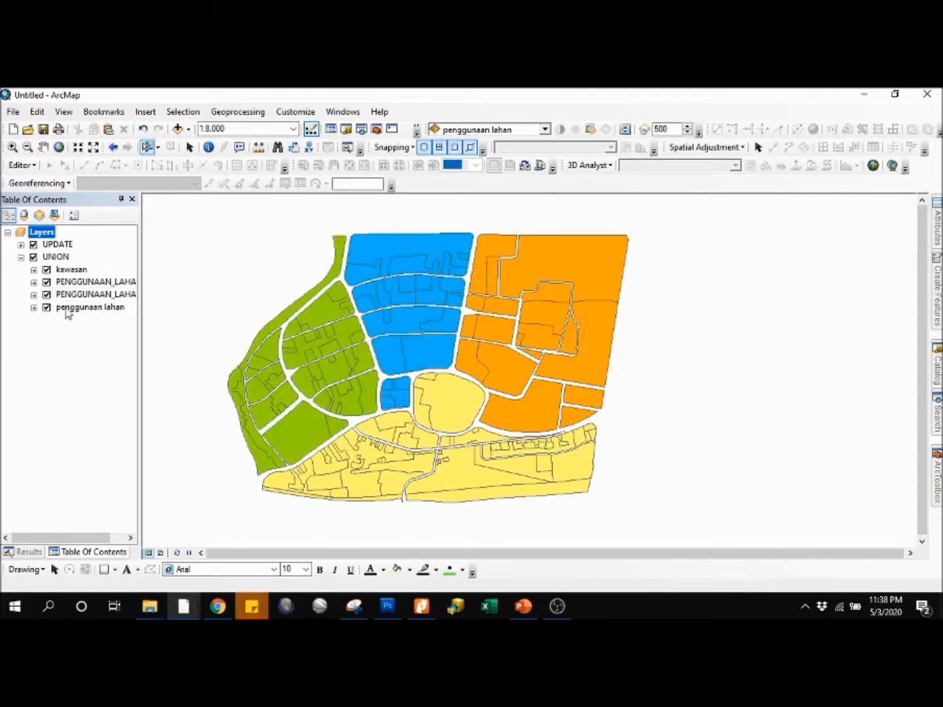
Step: Run the Union overlay analysis on kawasan, PENGGUNAAN_LAHAN_K4, PENGGUNAAN_LAHAN and penggunaan lahan, keeping the default output and options
left_click(936, 474)
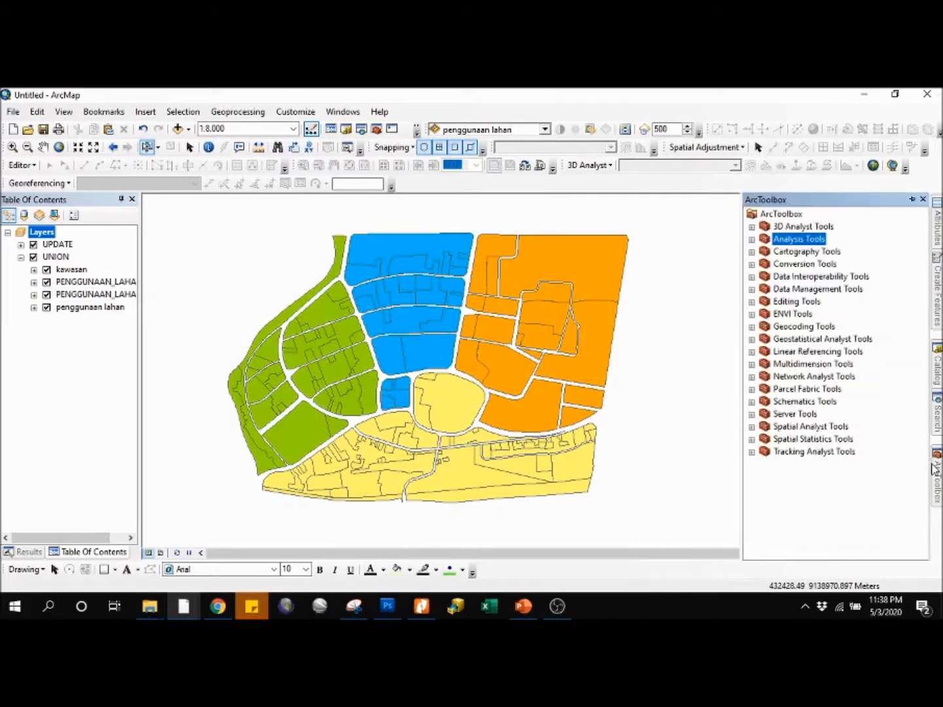
left_click(751, 238)
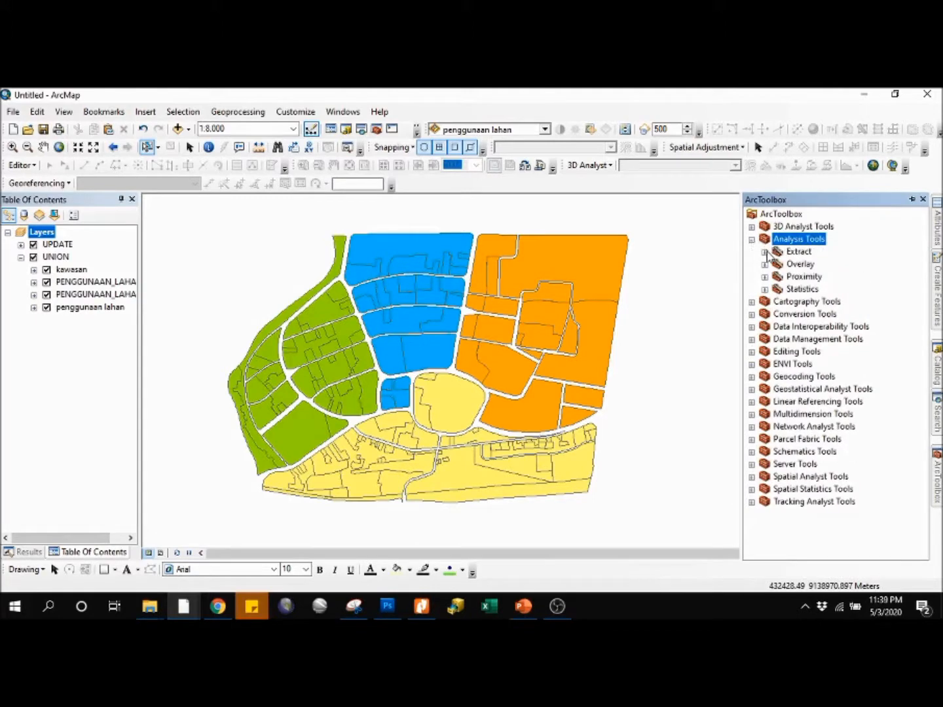
left_click(764, 265)
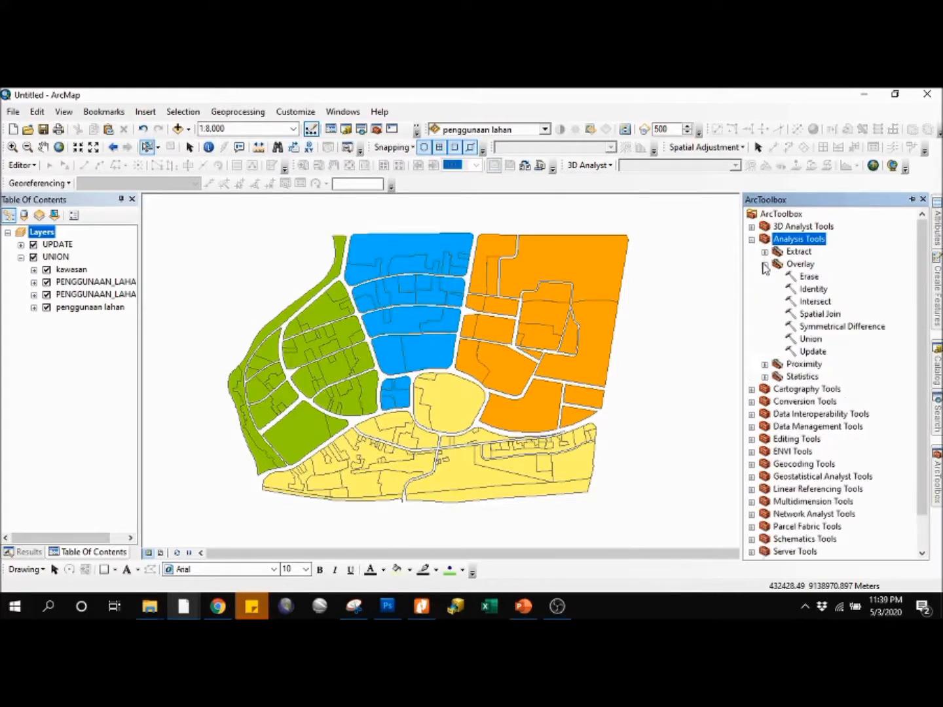
left_click(811, 339)
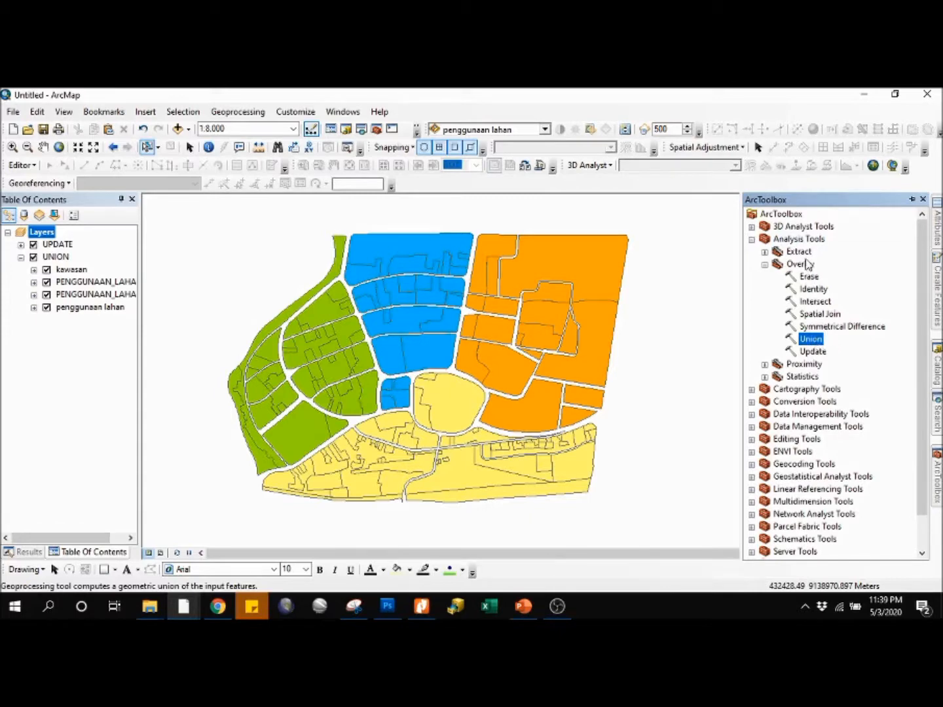
right_click(813, 344)
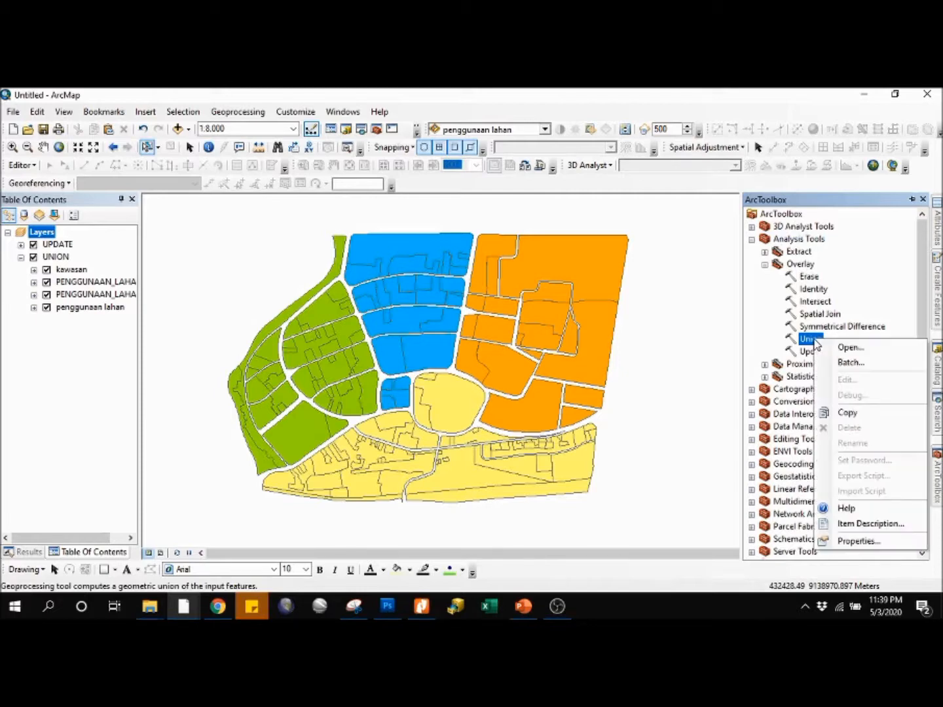
left_click(846, 347)
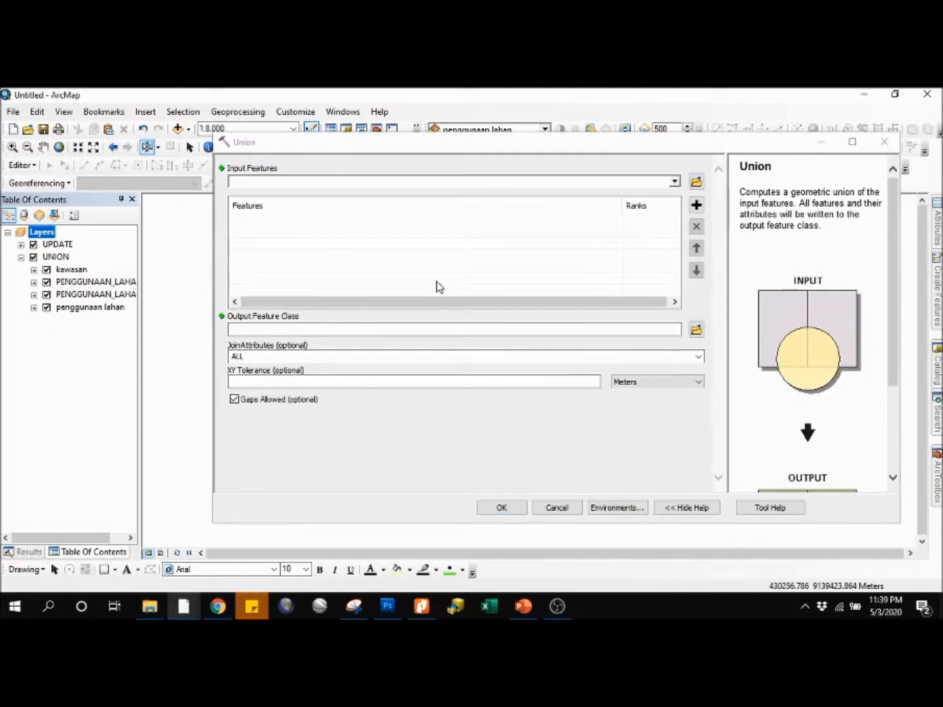
left_click(675, 183)
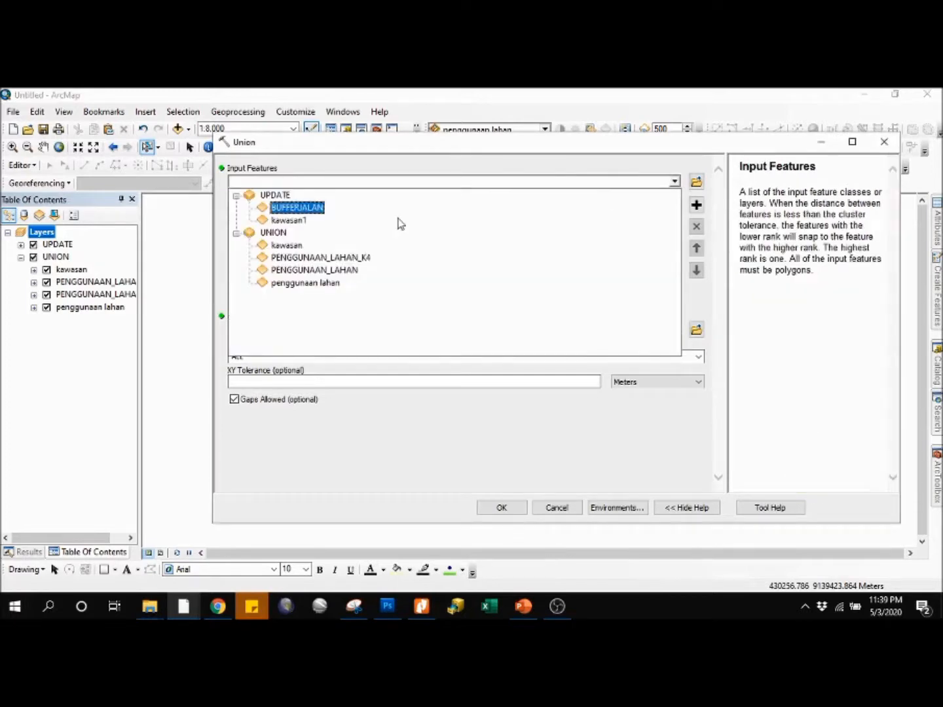
left_click(298, 246)
left_click(675, 183)
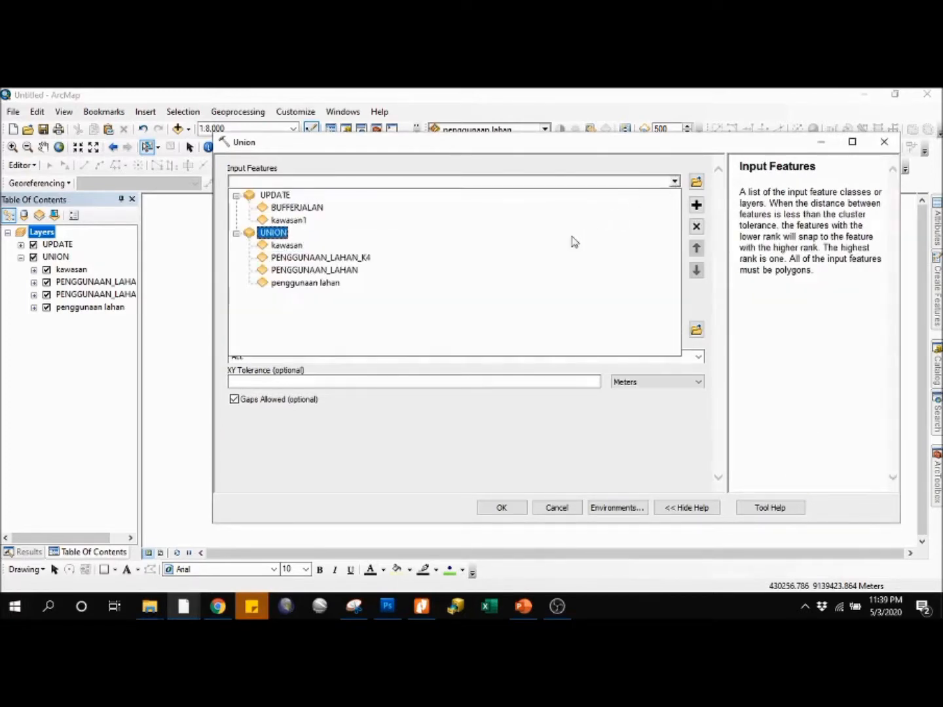
left_click(549, 261)
left_click(675, 181)
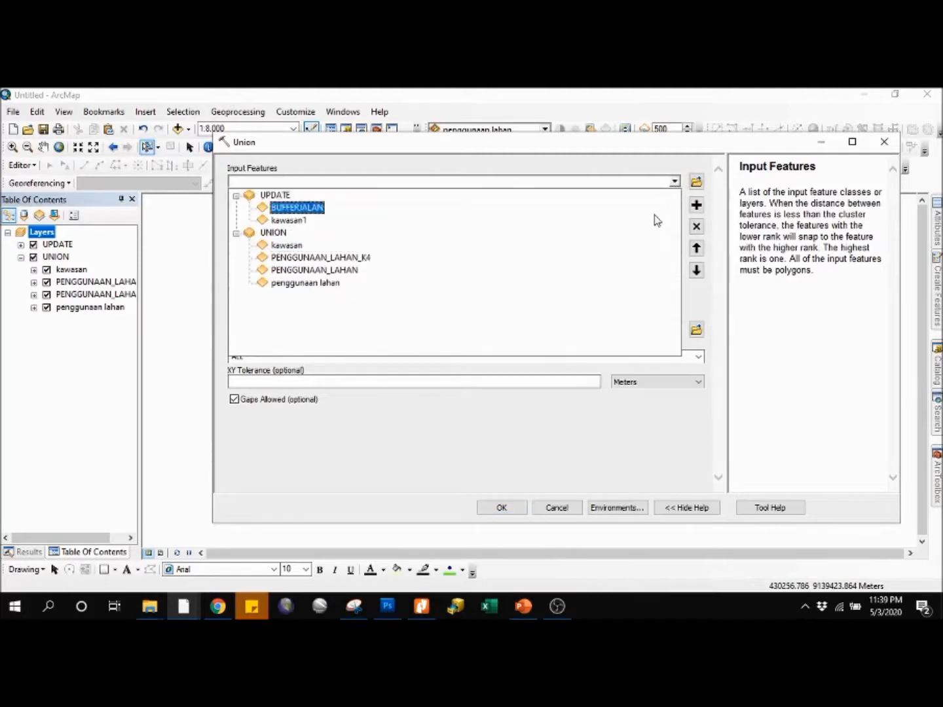
left_click(641, 275)
left_click(675, 182)
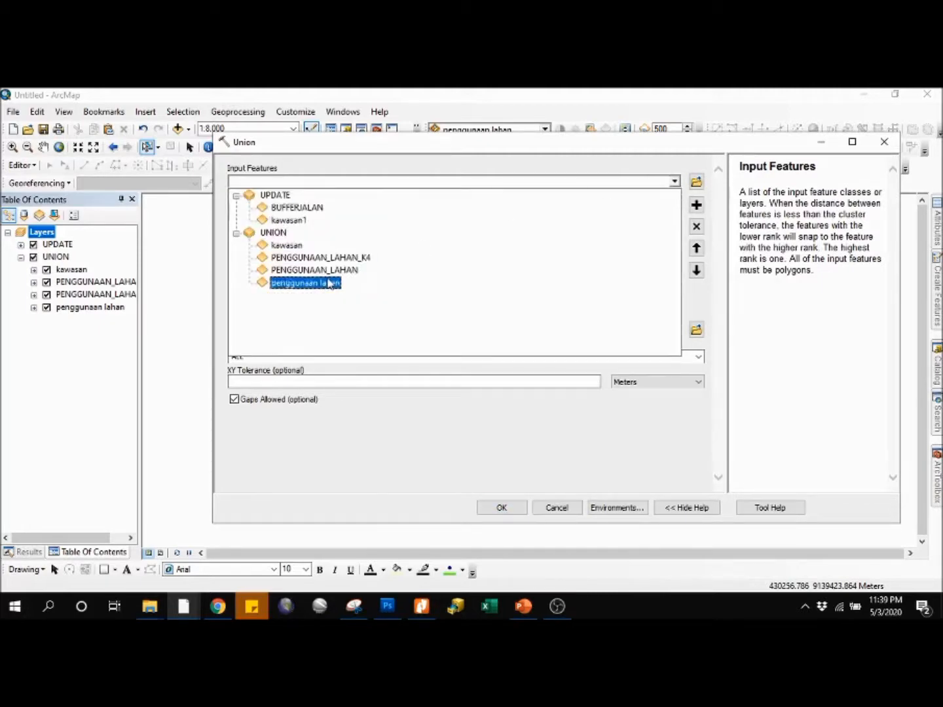
left_click(327, 289)
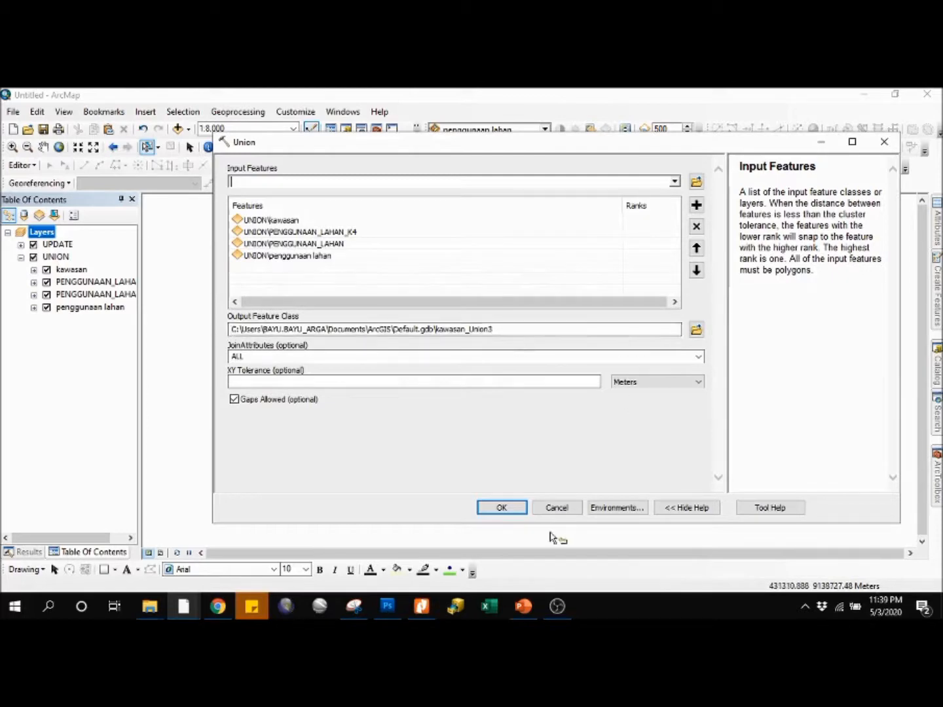
left_click(500, 510)
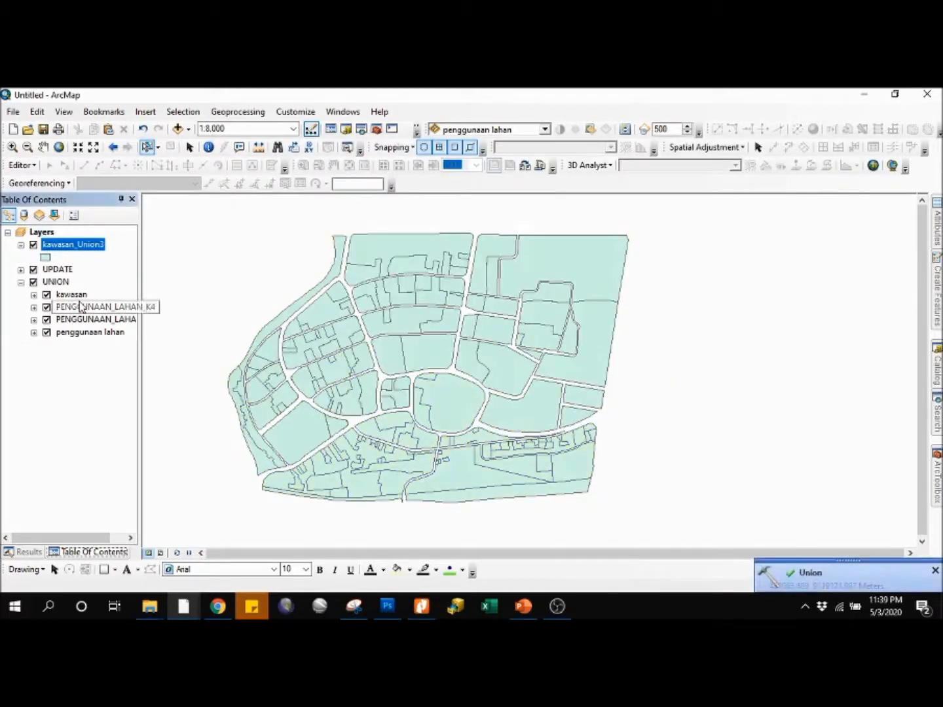
Step: Collapse the UNION group and turn off its visibility so only the union result is drawn
left_click(20, 282)
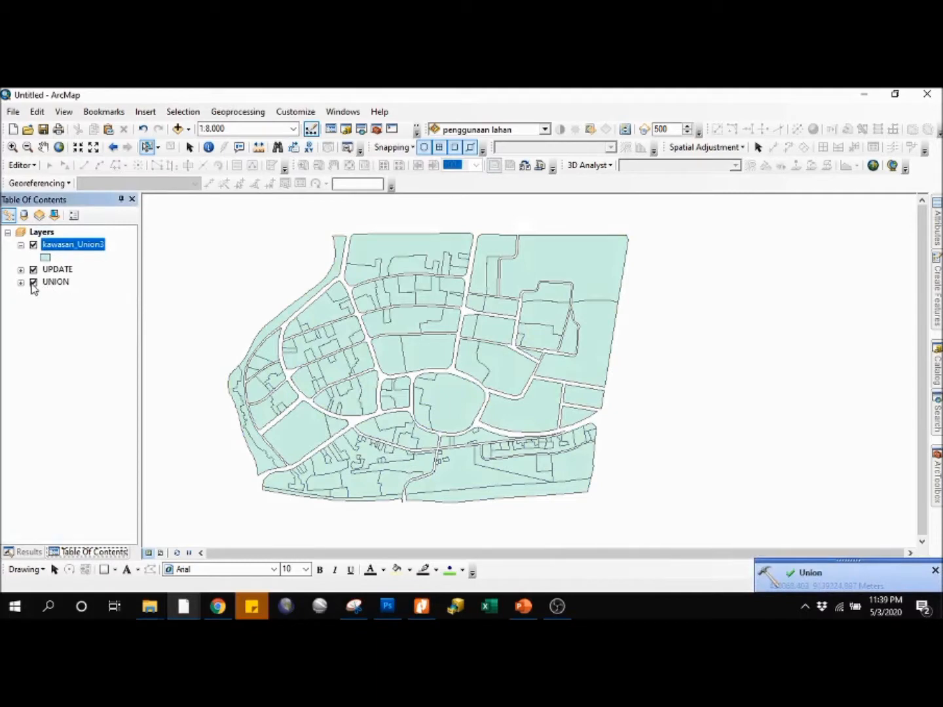
left_click(36, 286)
left_click(32, 283)
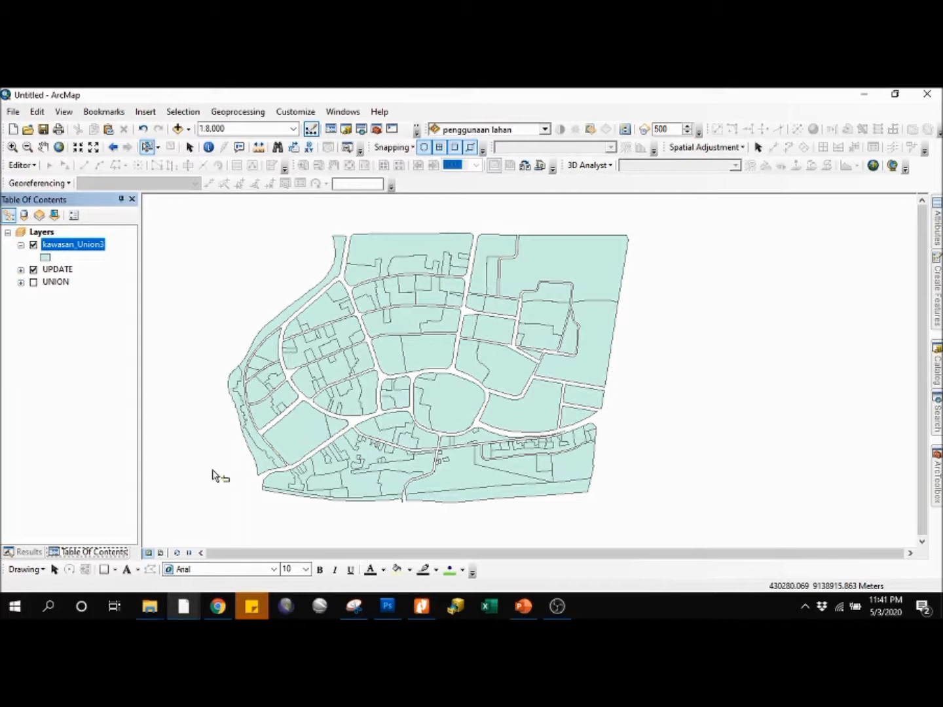
Step: Open the attribute table of kawasan_Union3 and sort the records by Shape_Area in ascending order
right_click(81, 244)
left_click(130, 286)
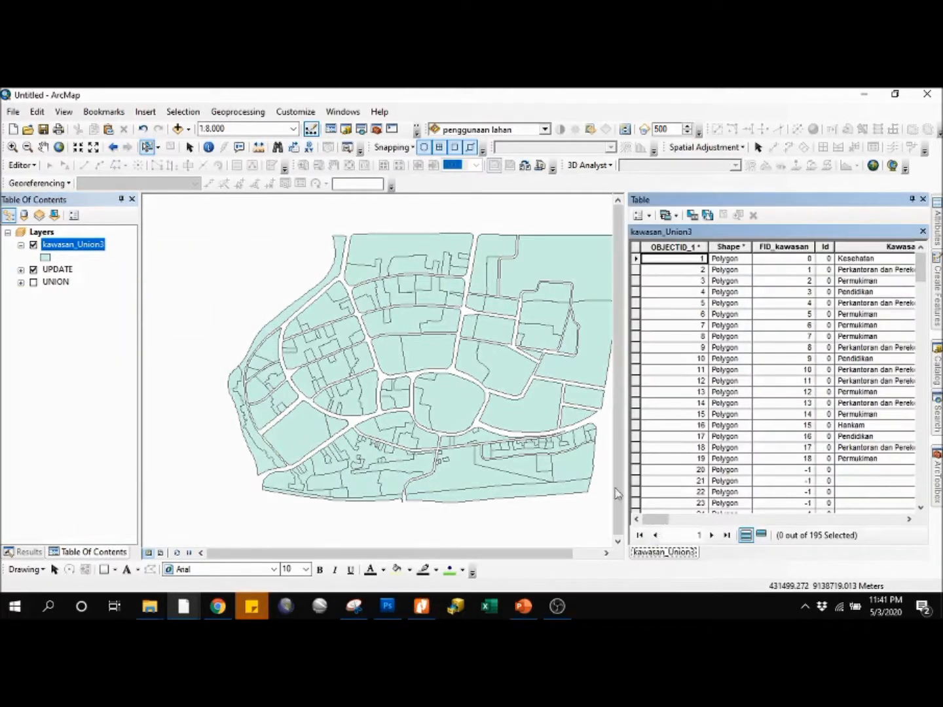
left_click_drag(650, 525, 890, 521)
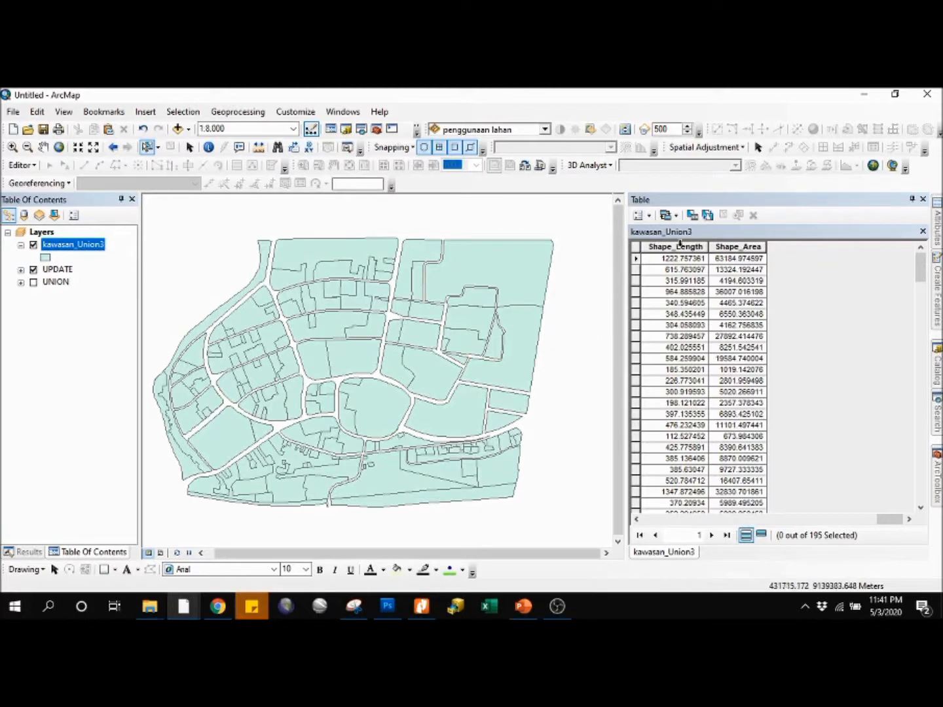
left_click(731, 247)
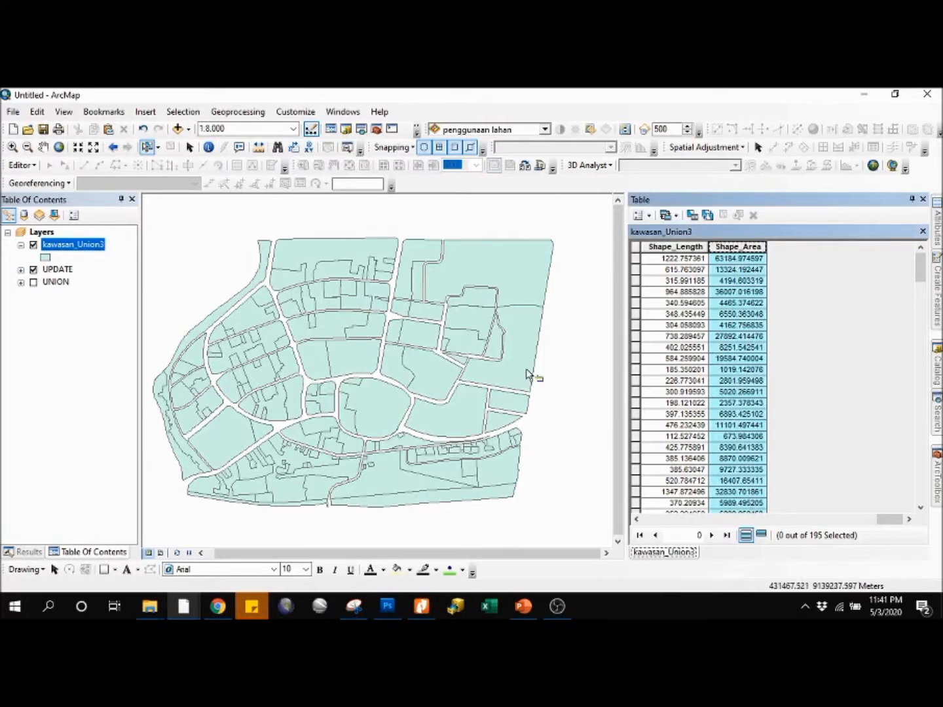
right_click(747, 249)
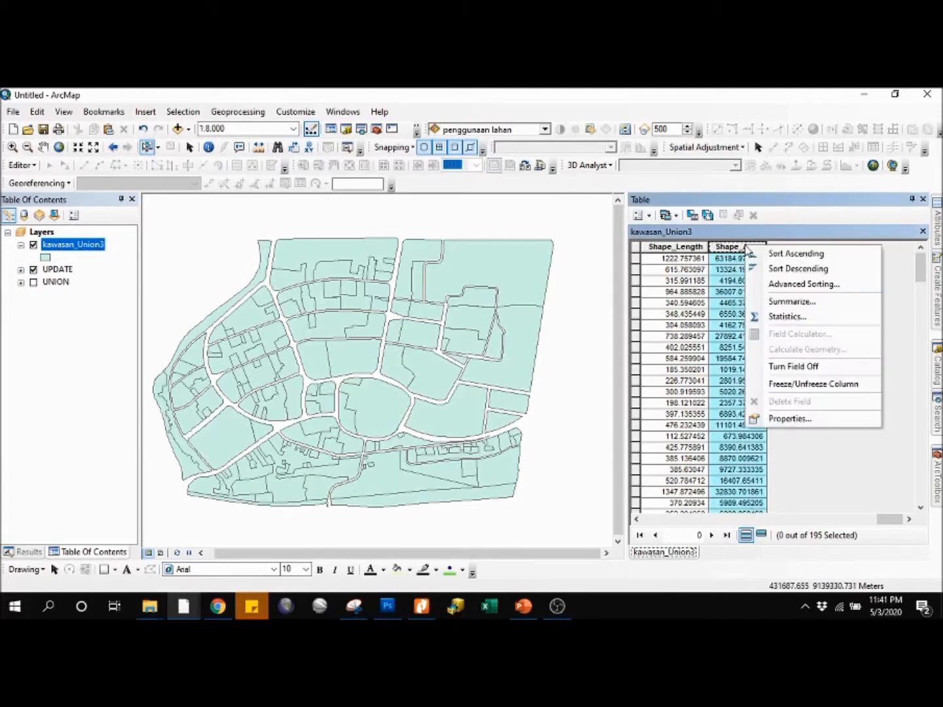
left_click(828, 255)
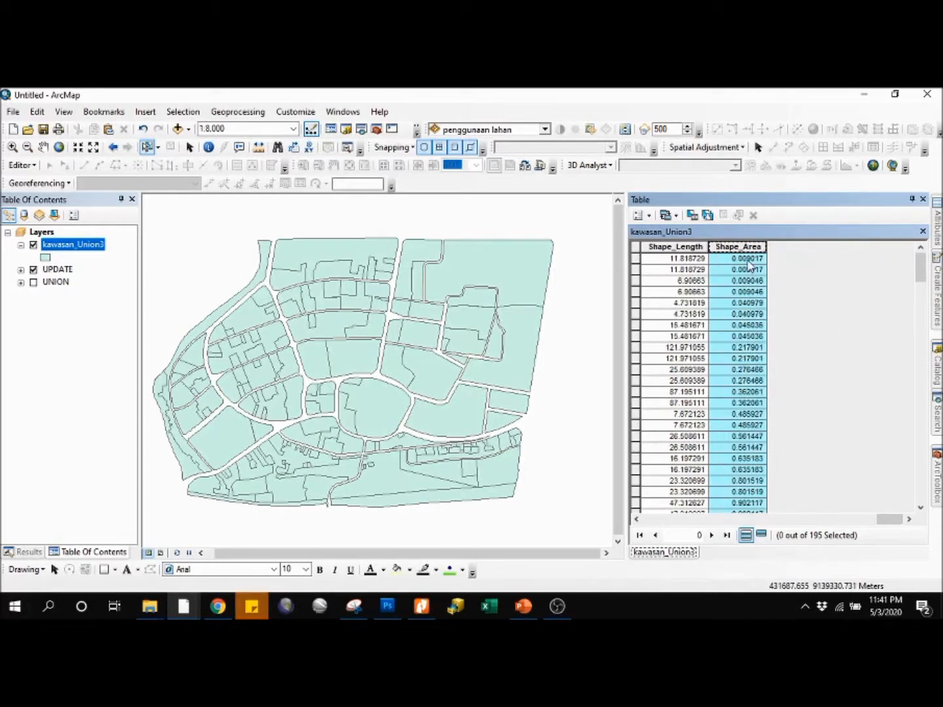
Step: Select all records from the smallest Shape_Area through the second row with an area of 42.330285
left_click(636, 259)
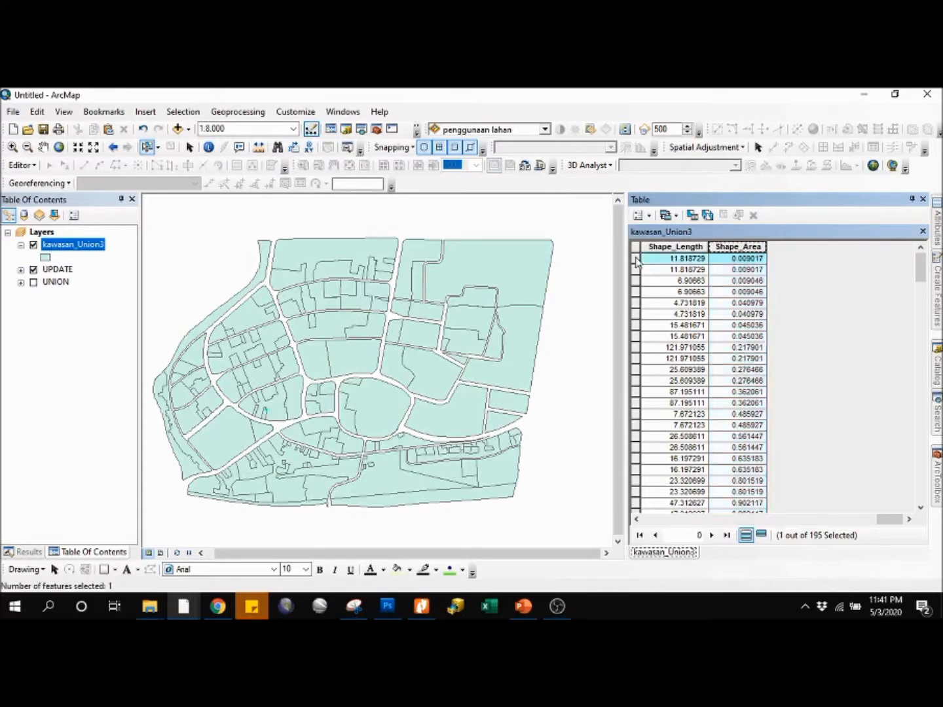
scroll(726, 308, "down", 4)
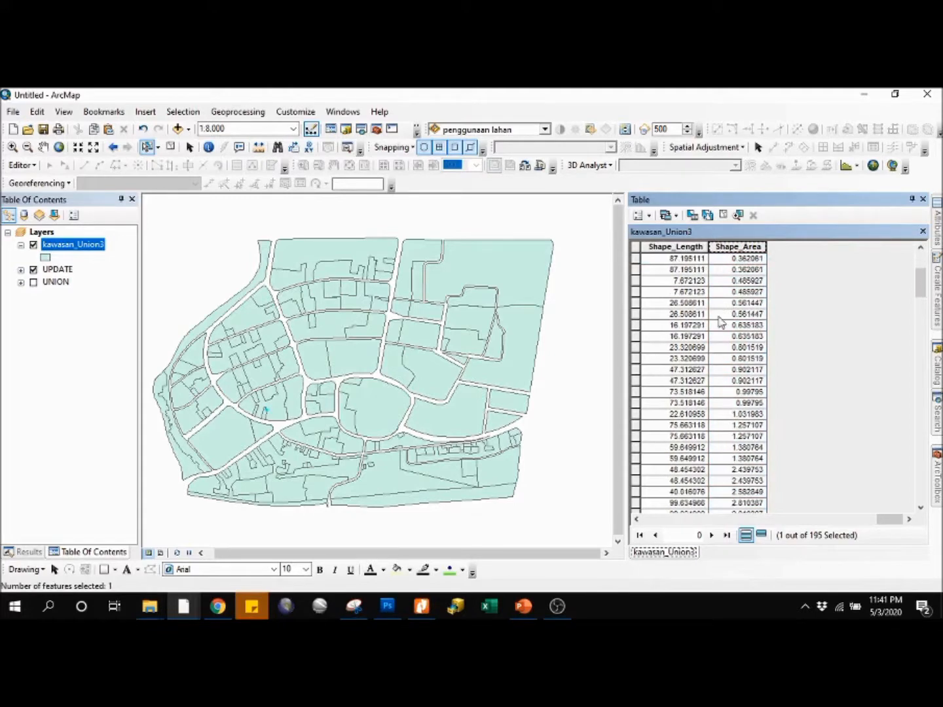
scroll(720, 321, "down", 12)
scroll(725, 333, "up", 1)
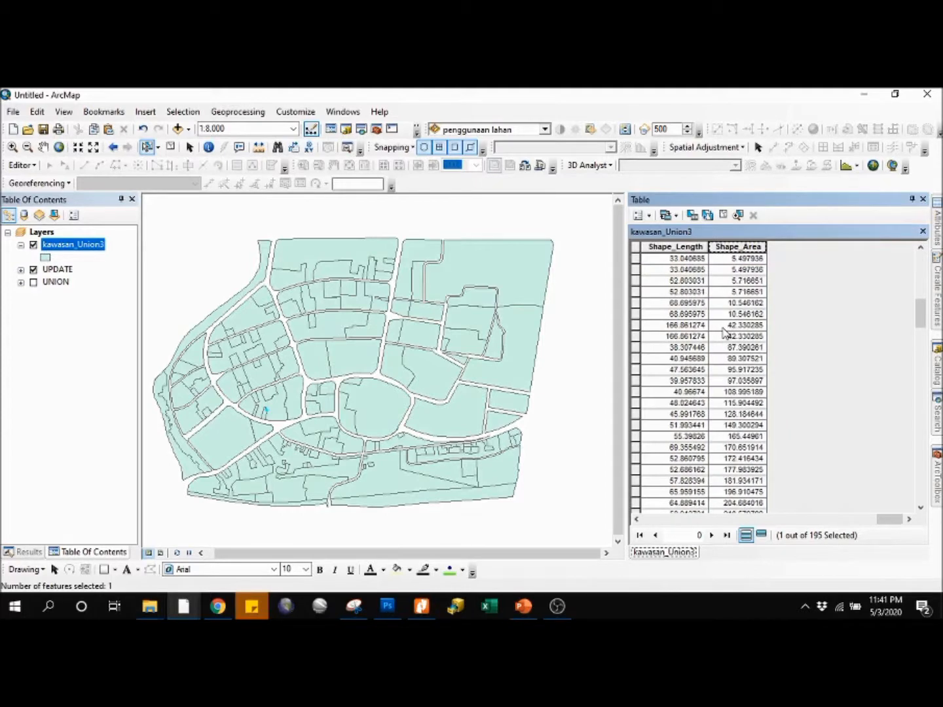
left_click(636, 315, "shift")
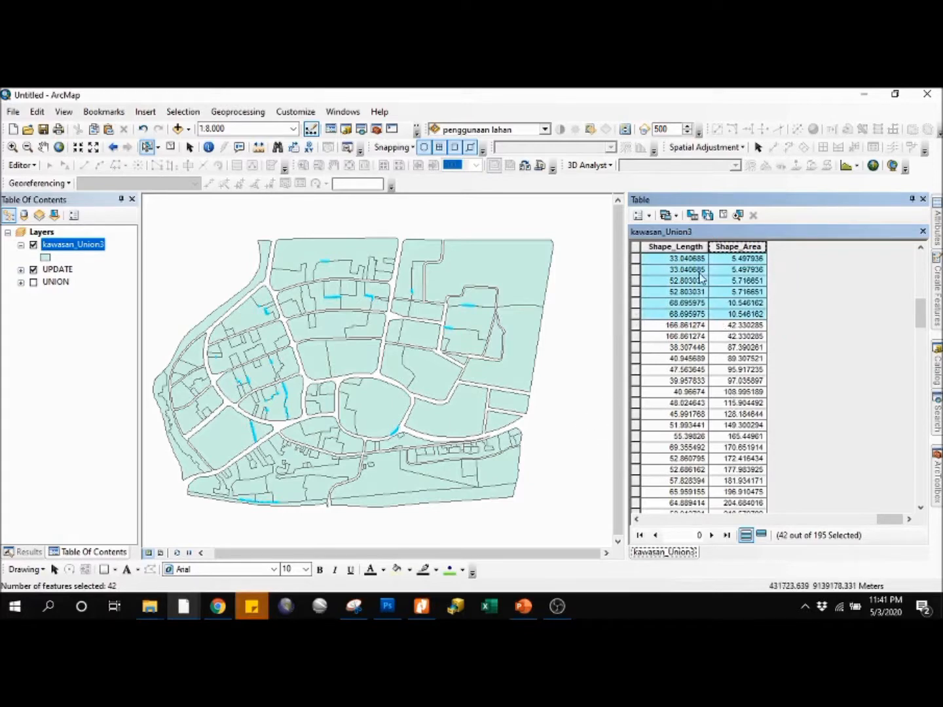
left_click(635, 336, "shift")
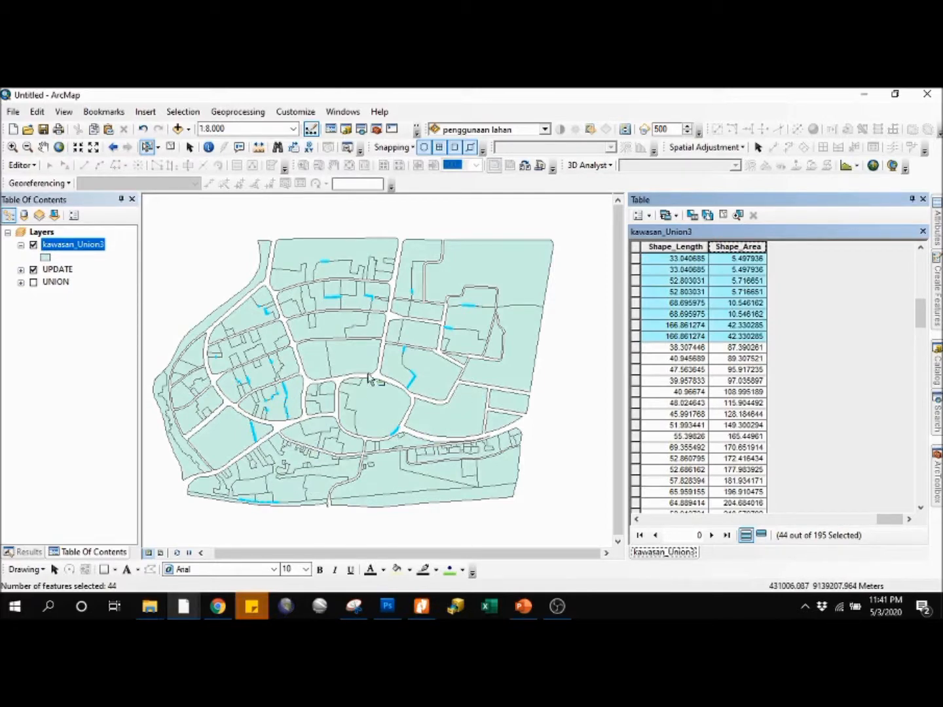
Step: Examine the selected sliver polygons along the southern boundary of the map up close
left_click_drag(295, 438, 309, 390)
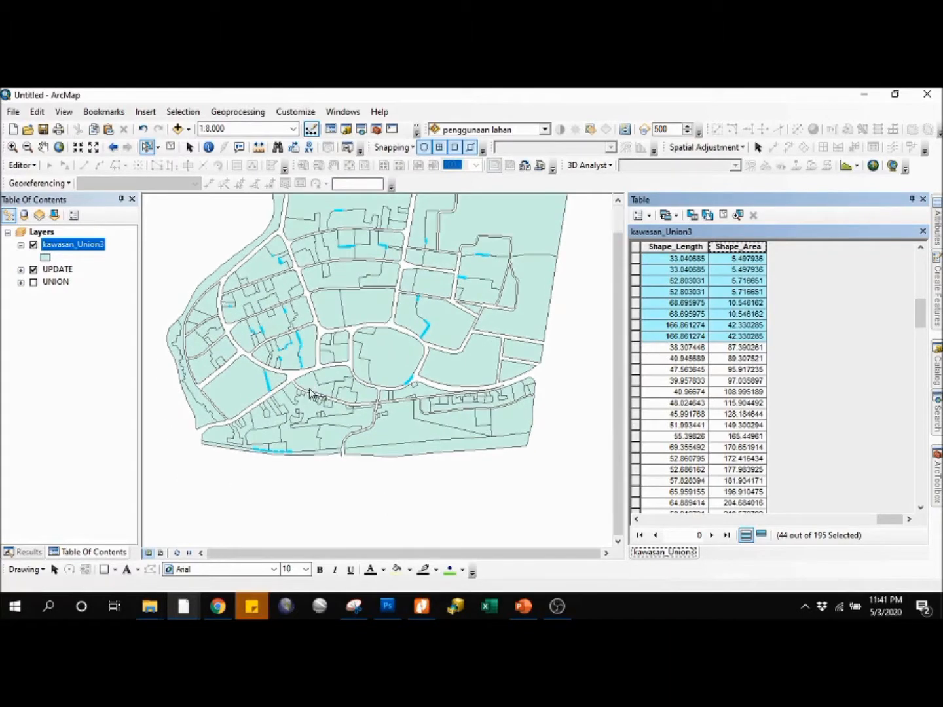
scroll(270, 459, "down", 4)
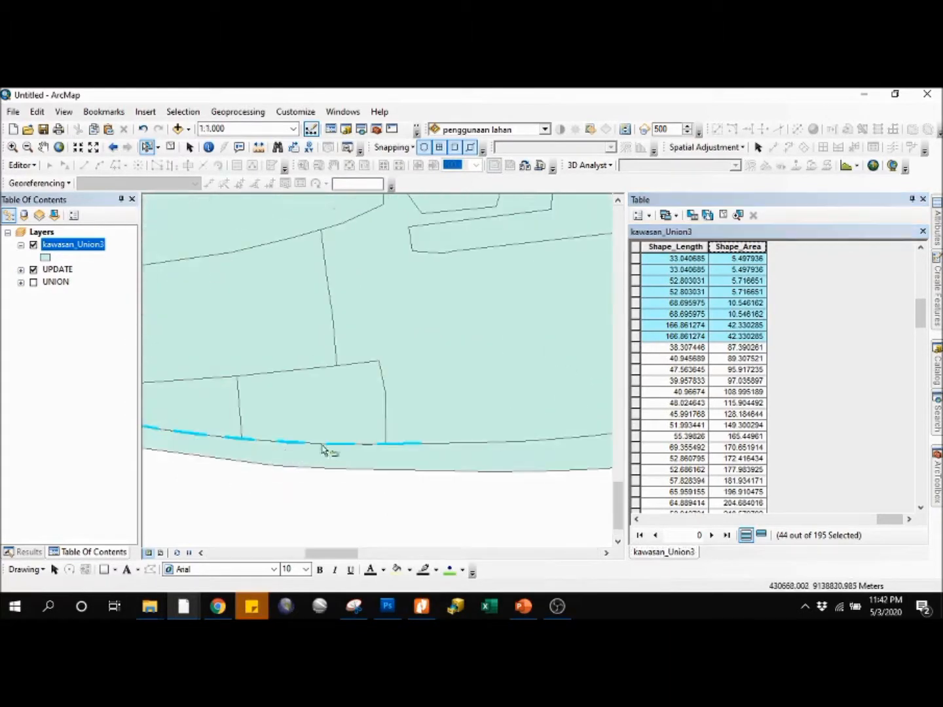
scroll(331, 448, "down", 3)
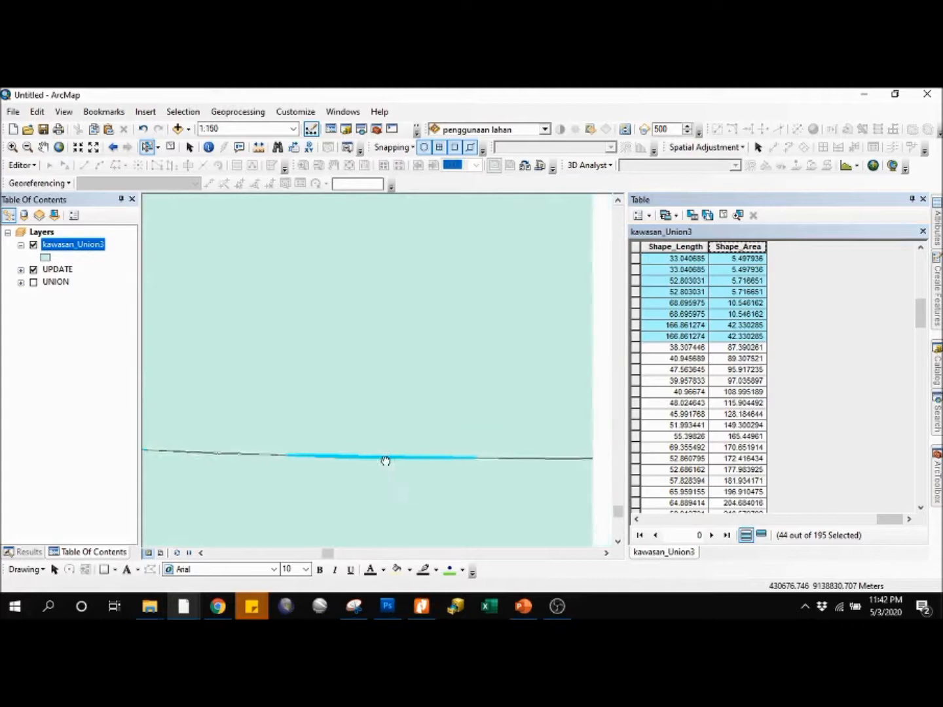
Step: Examine the selected slivers along the jagged parcel boundary in the western blocks up close
scroll(349, 447, "up", 3)
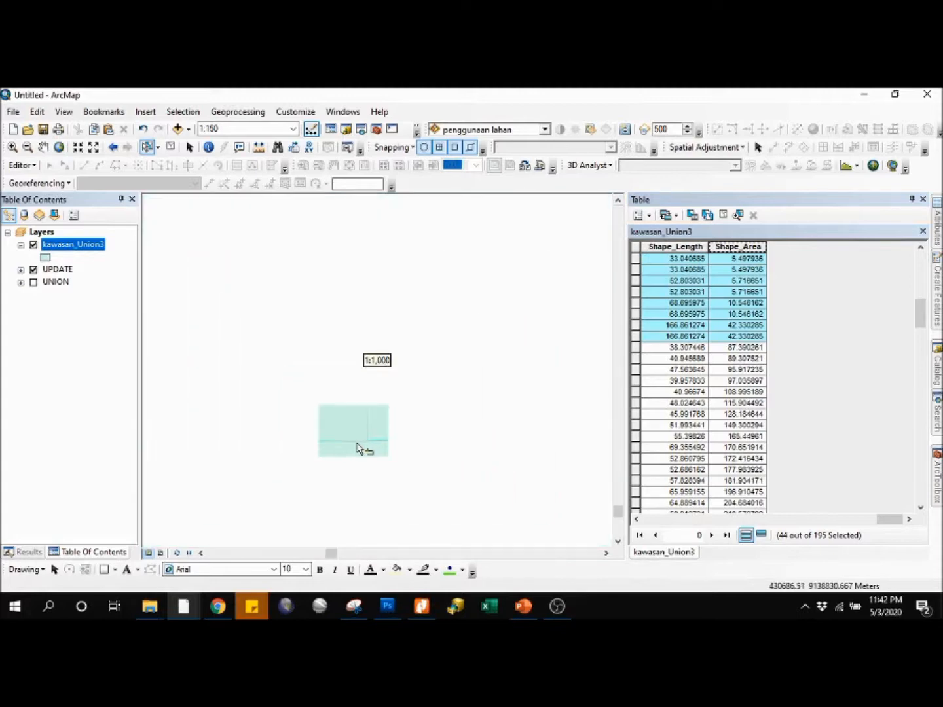
scroll(389, 355, "up", 2)
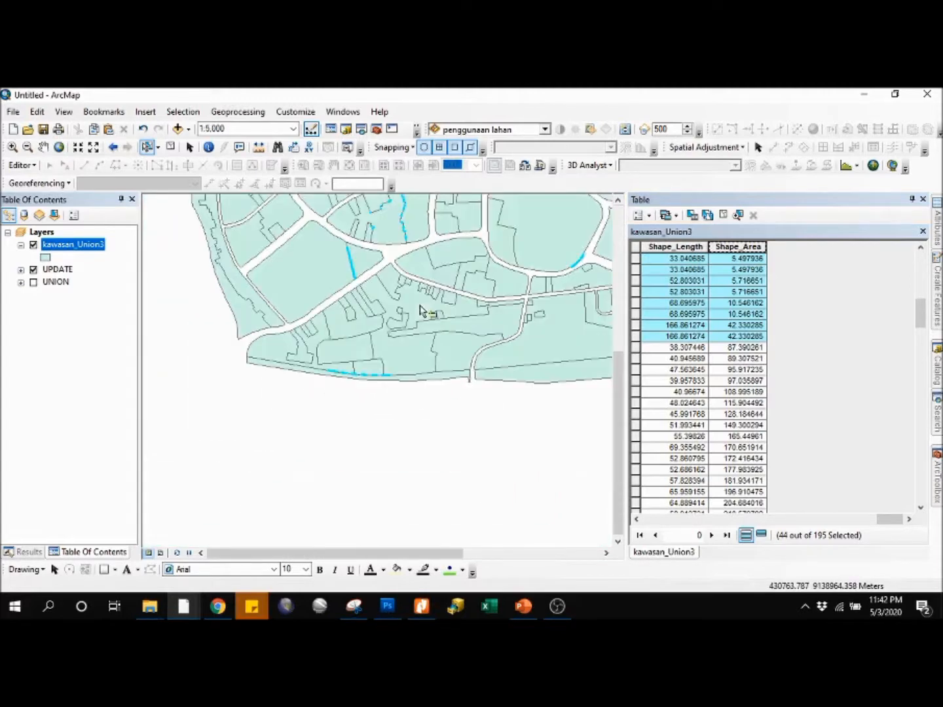
scroll(382, 337, "down", 3)
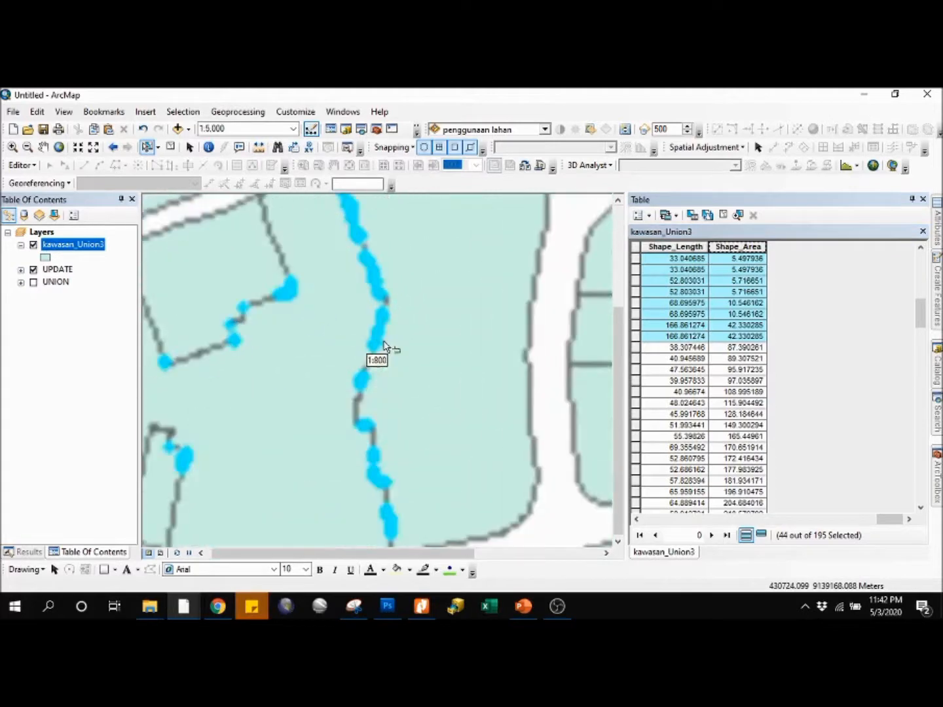
scroll(383, 326, "down", 3)
scroll(378, 326, "down", 2)
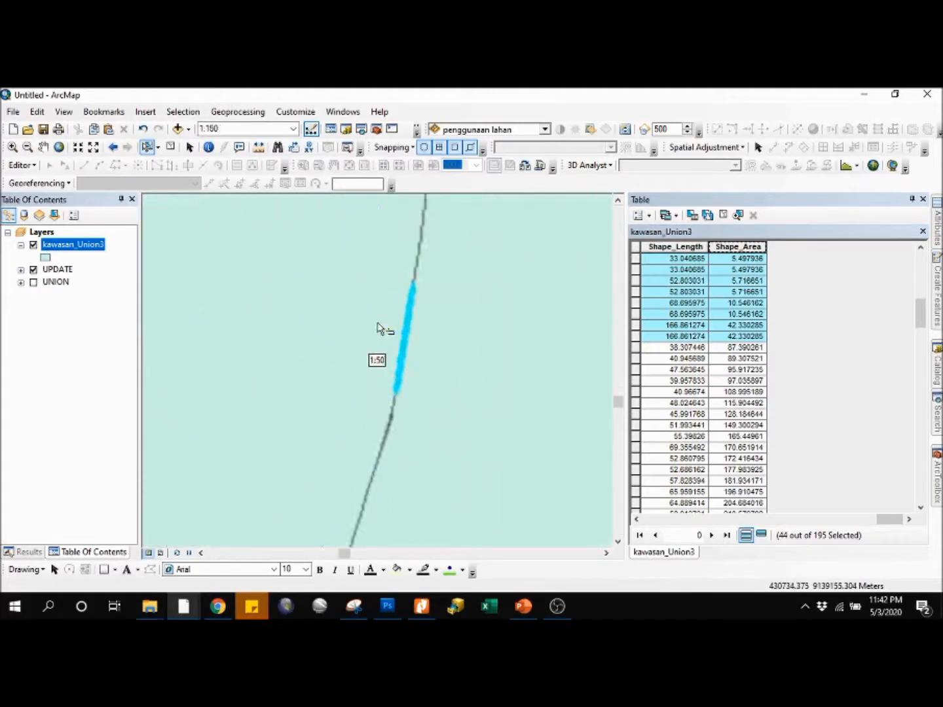
scroll(386, 341, "up", 3)
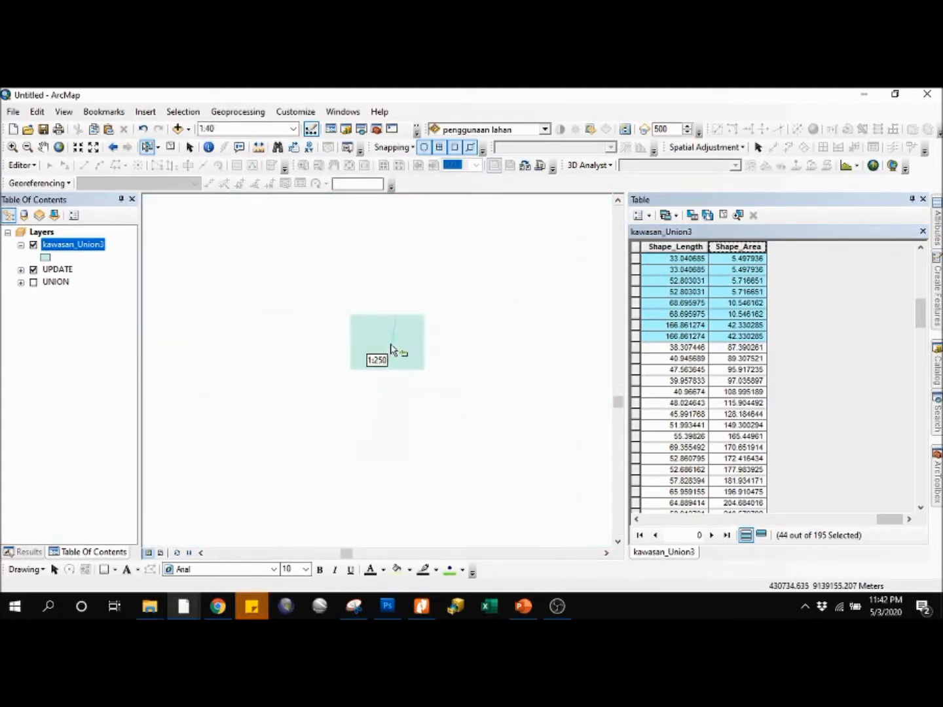
scroll(395, 360, "up", 2)
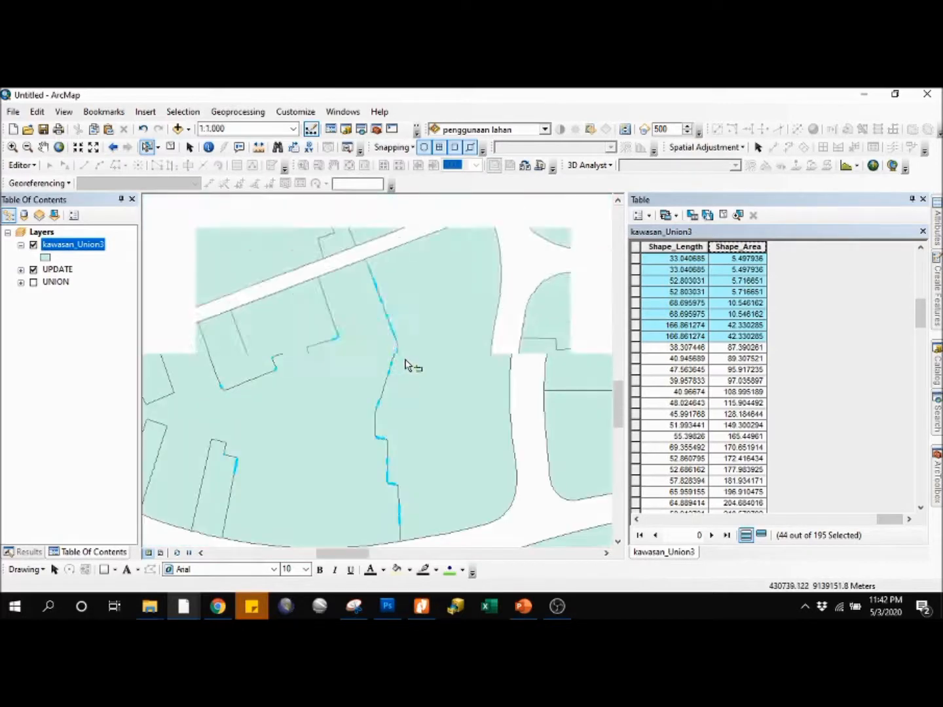
scroll(406, 365, "up", 2)
left_click_drag(471, 318, 285, 345)
scroll(425, 346, "up", 1)
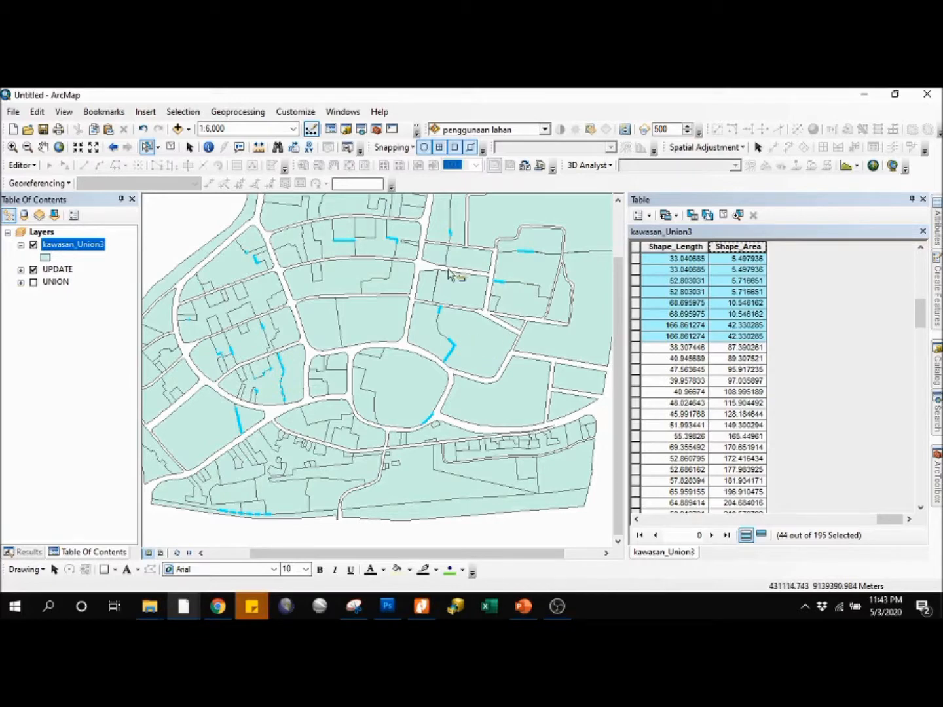
Step: Inspect the narrow strip between the two adjoining parcels north of the bent sliver boundary
scroll(458, 279, "up", 4)
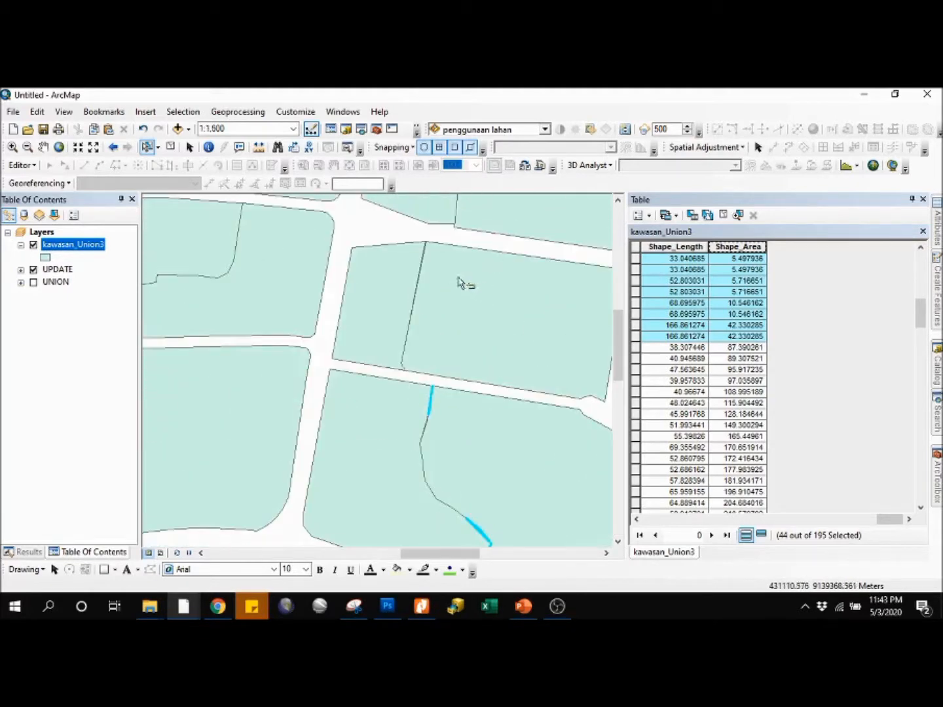
scroll(422, 253, "up", 5)
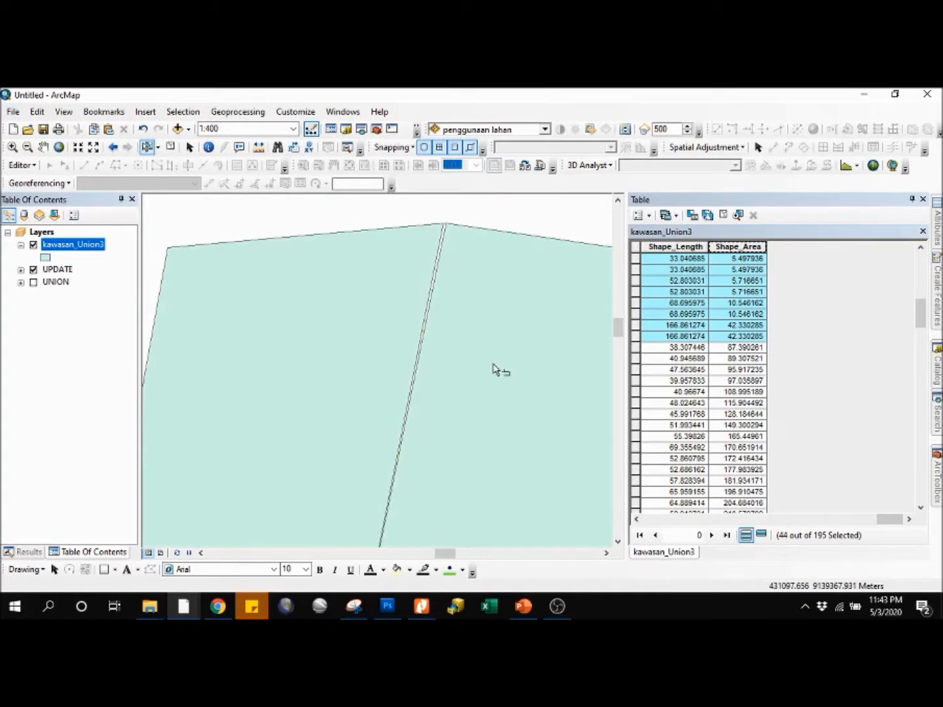
left_click_drag(492, 369, 471, 288)
scroll(481, 378, "down", 5)
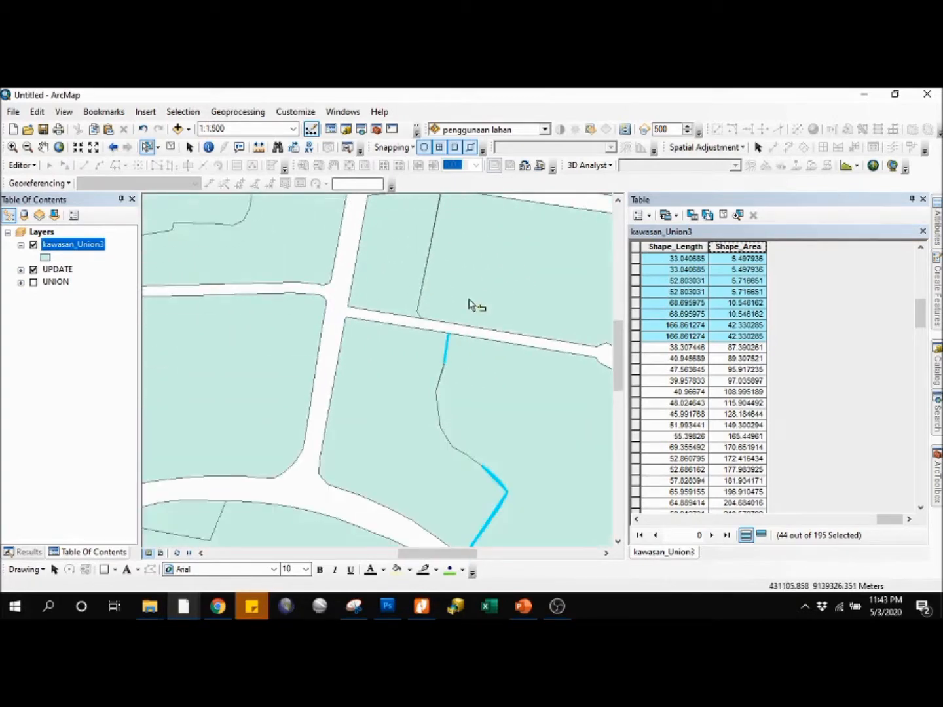
scroll(508, 371, "down", 3)
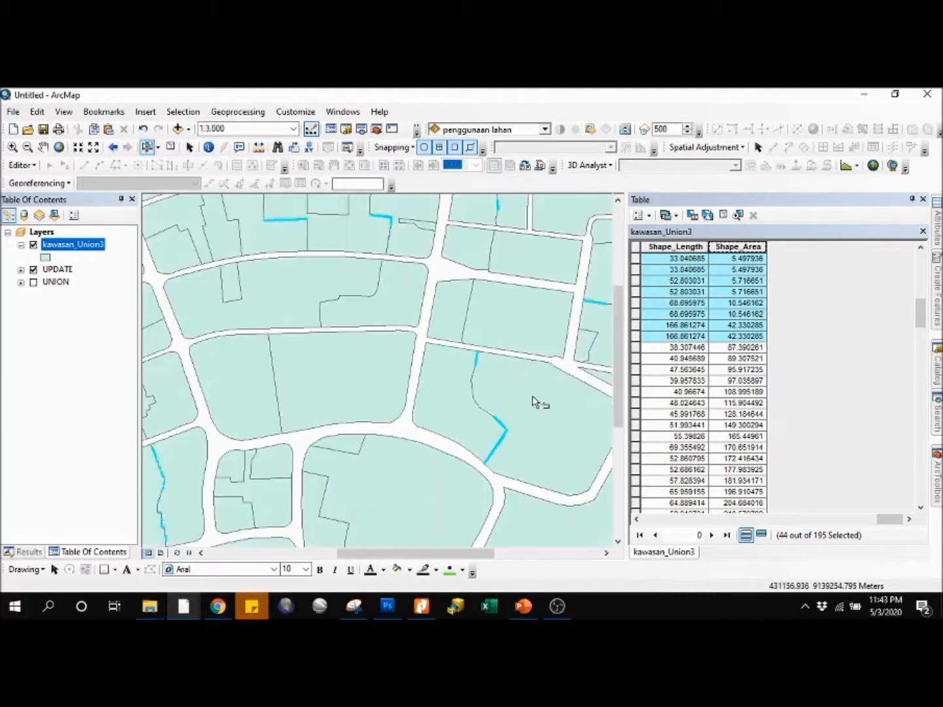
Step: Examine the selected slivers at the bent parcel boundary and review the smallest Shape_Area records in the table
left_click_drag(537, 400, 452, 337)
scroll(424, 373, "up", 8)
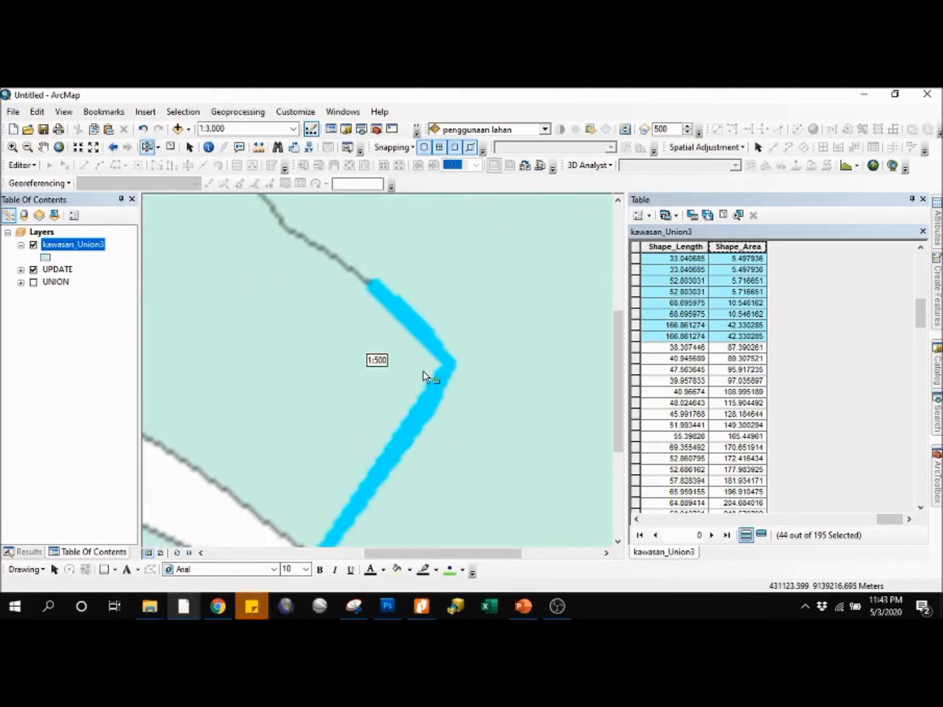
scroll(417, 361, "up", 2)
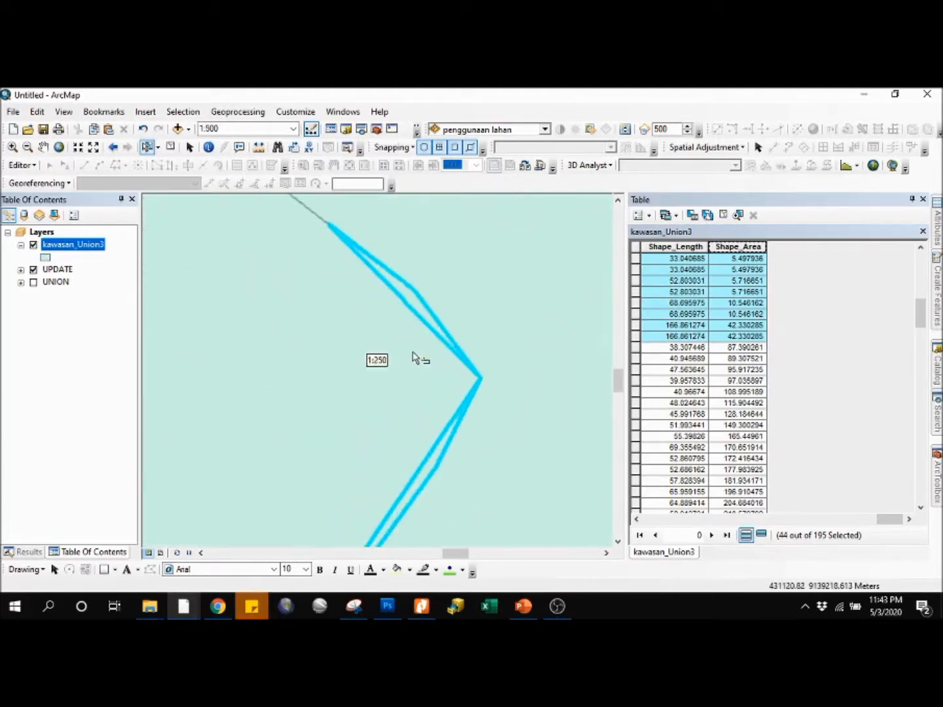
left_click_drag(448, 371, 492, 296)
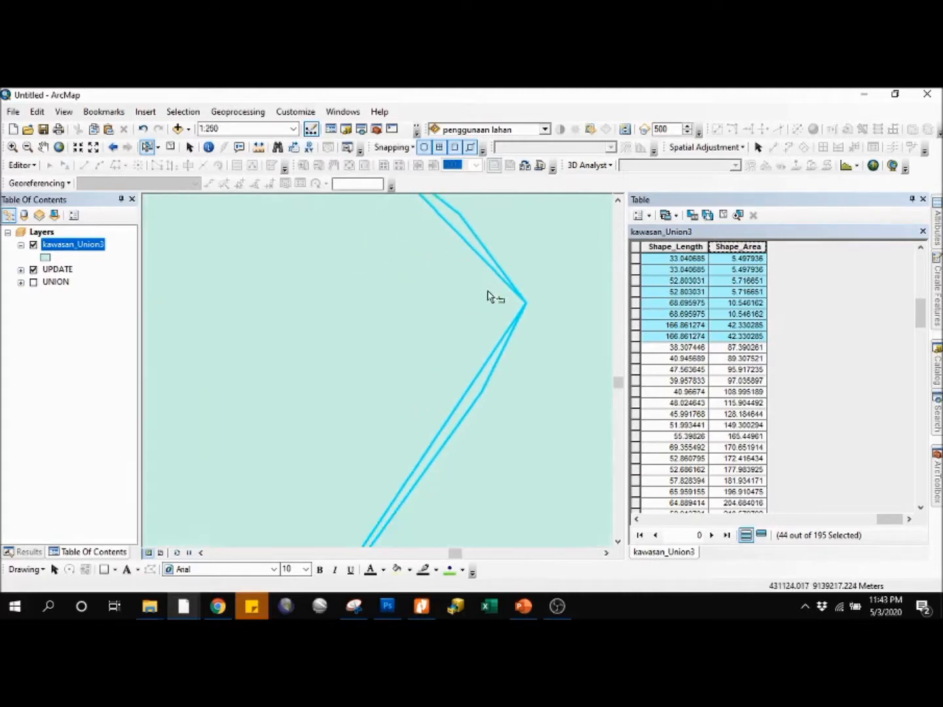
scroll(463, 281, "down", 2)
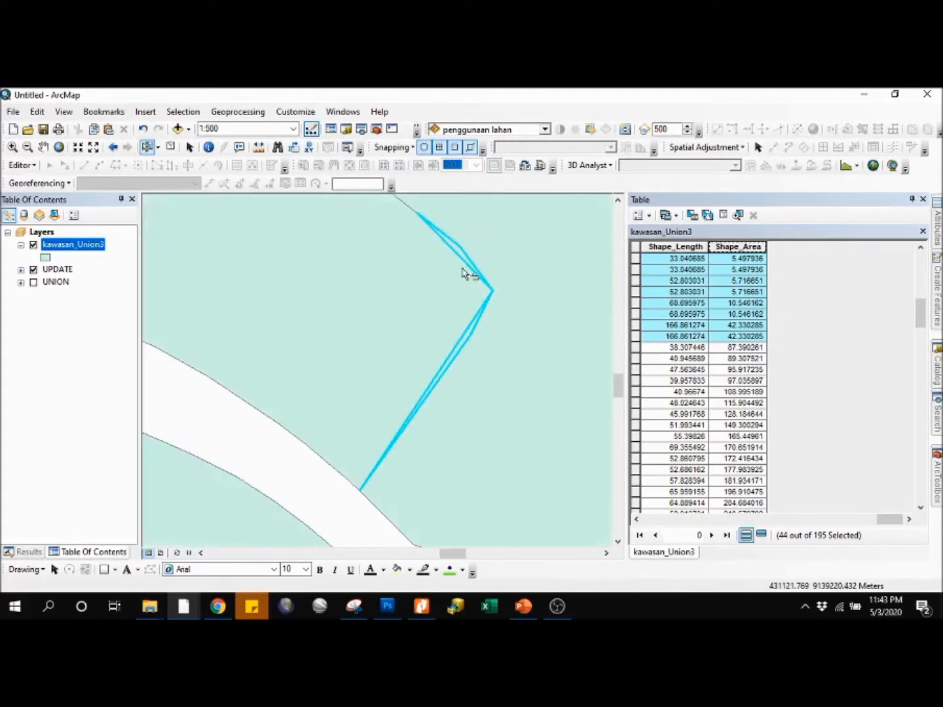
left_click_drag(461, 276, 465, 333)
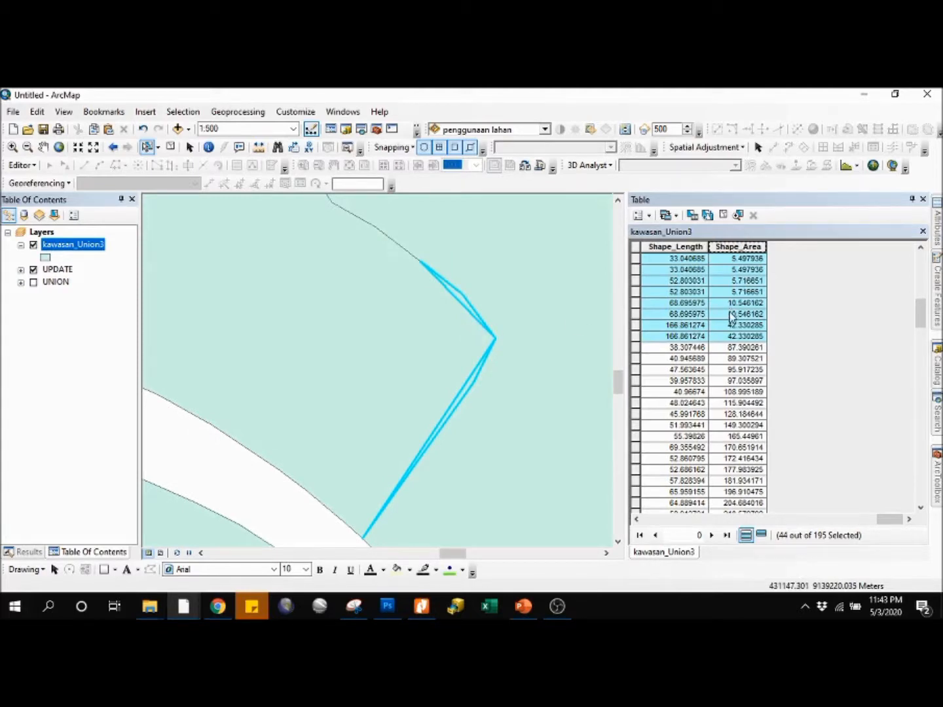
scroll(745, 336, "up", 7)
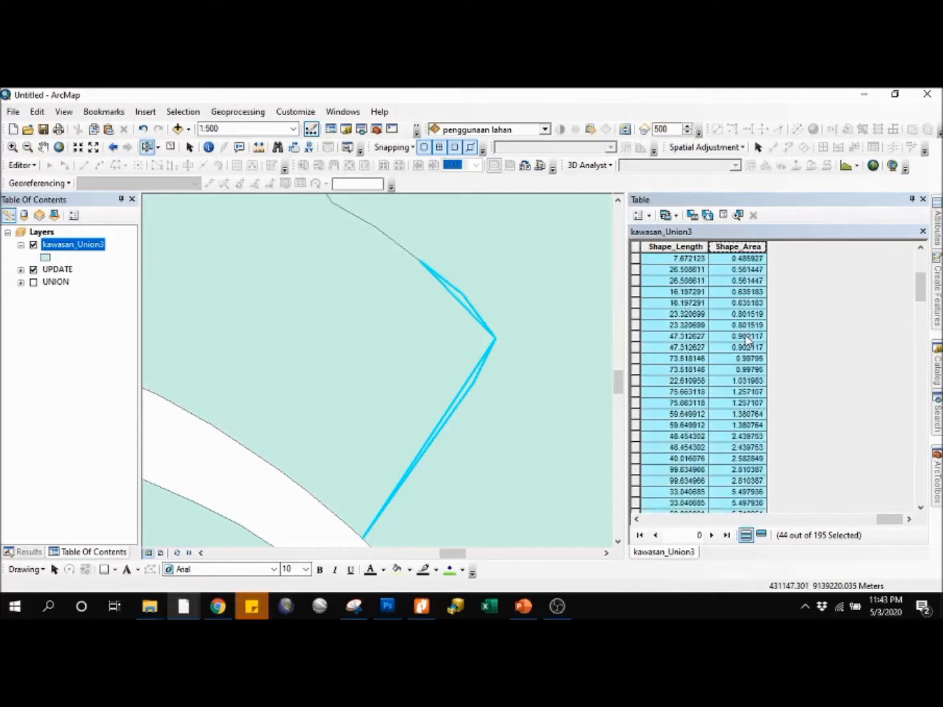
scroll(746, 335, "up", 5)
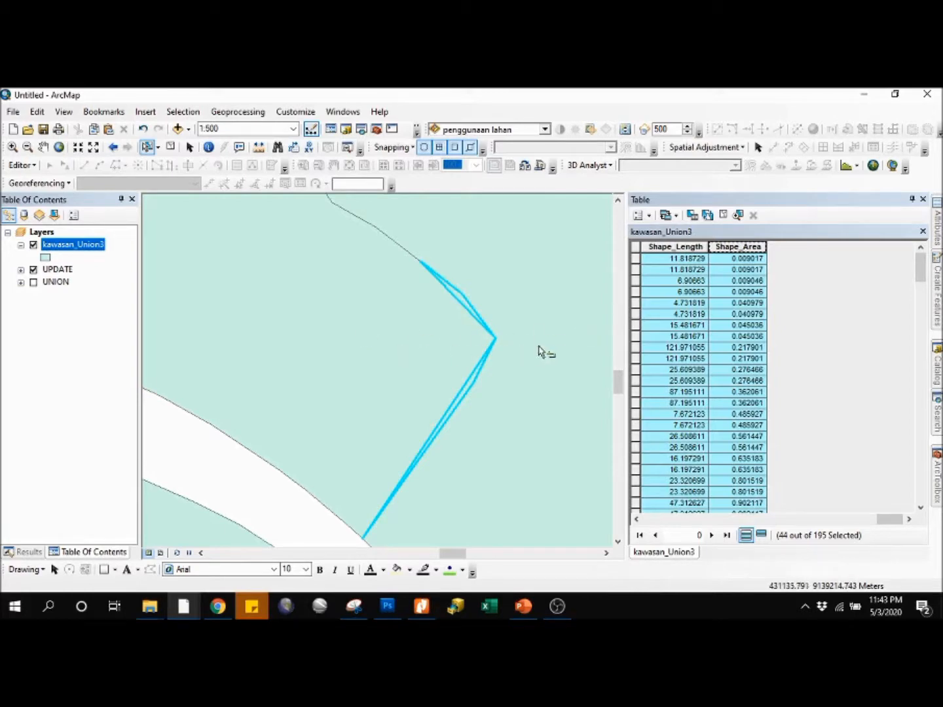
scroll(540, 351, "down", 2)
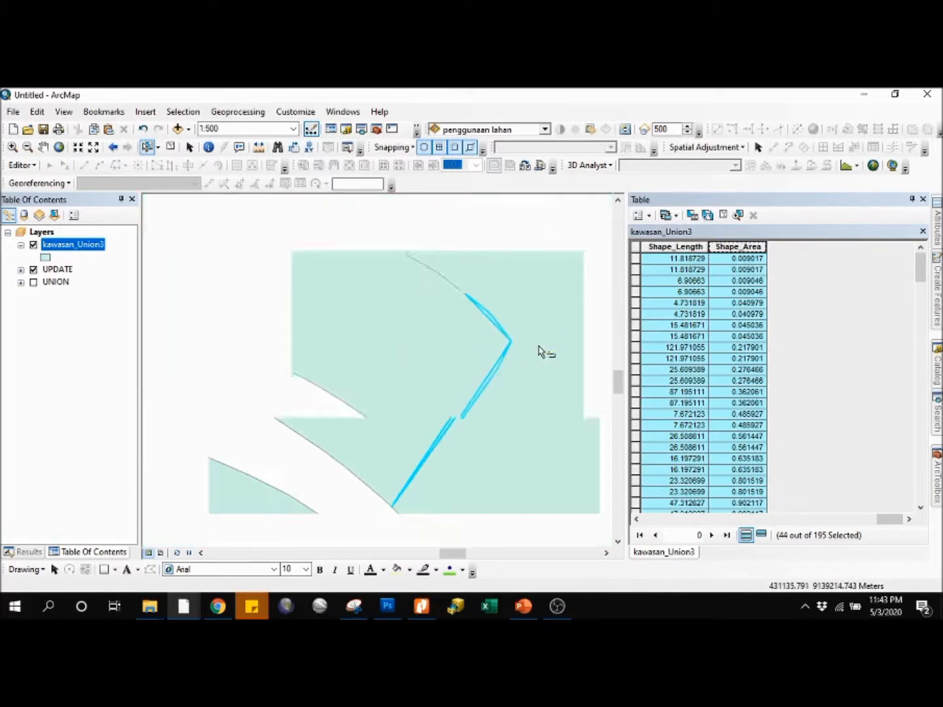
left_click_drag(543, 352, 530, 446)
left_click_drag(487, 285, 493, 259)
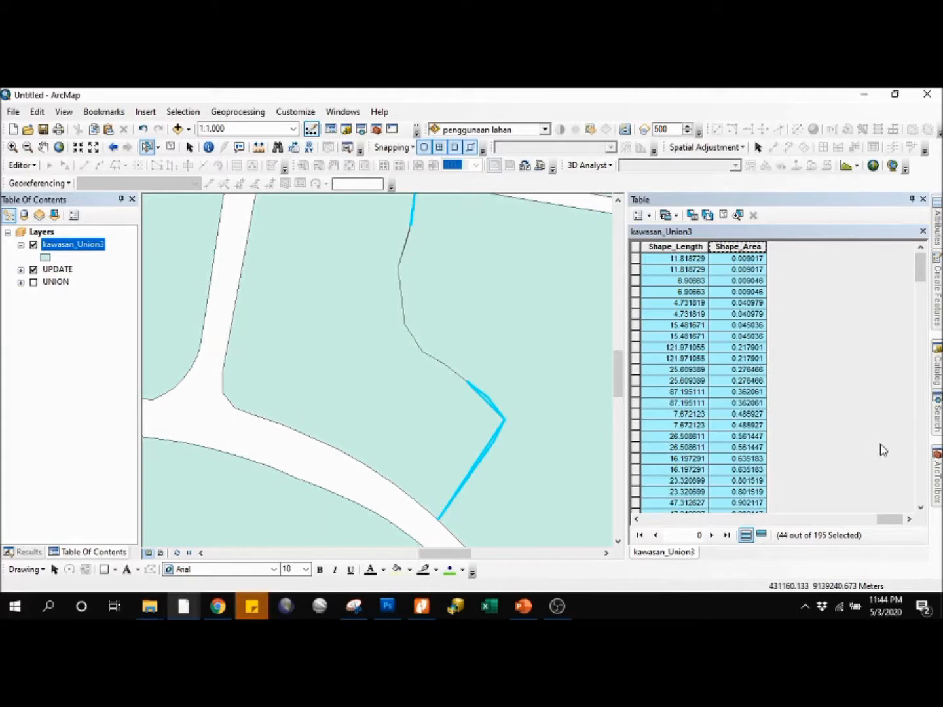
Step: Locate the Eliminate tool in the Generalization toolset of Data Management Tools, collapsing Analysis Tools
mouse_move(936, 469)
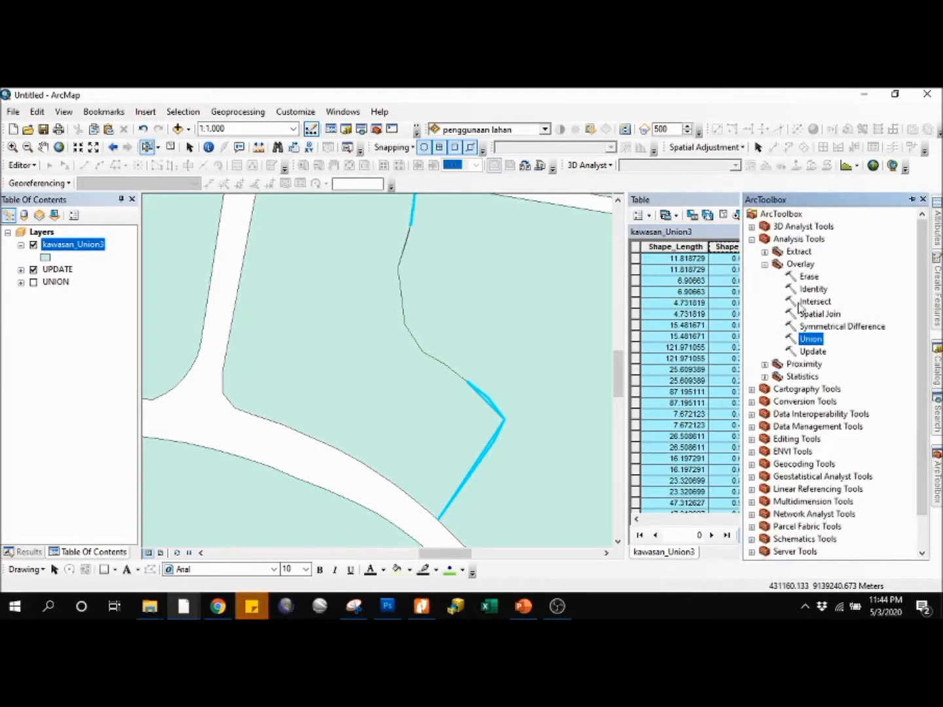
left_click(752, 240)
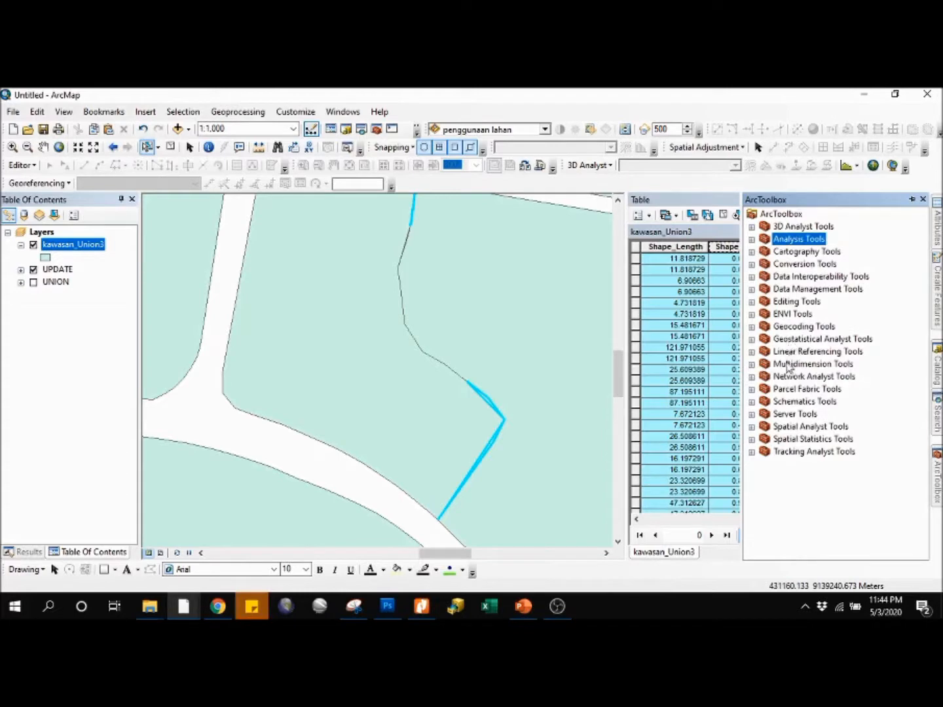
left_click(751, 289)
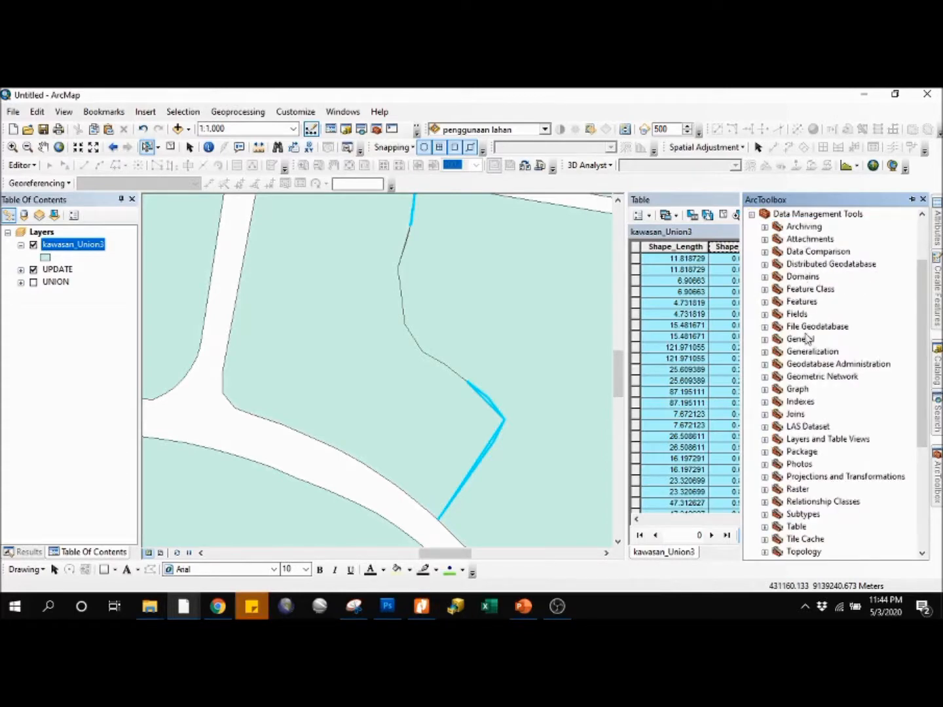
left_click(809, 354)
left_click(763, 352)
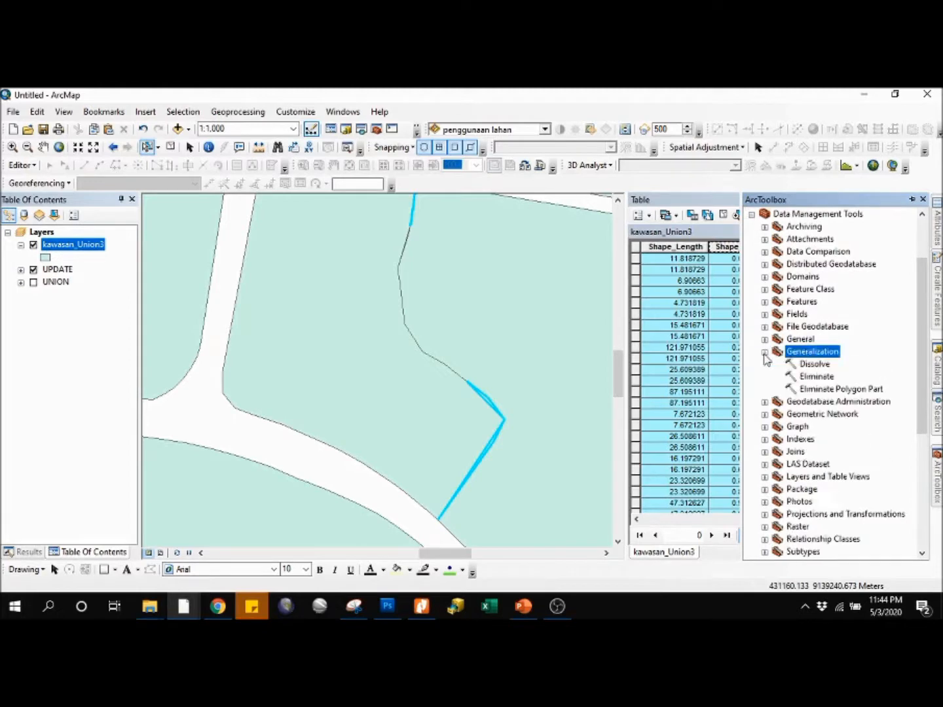
left_click(816, 379)
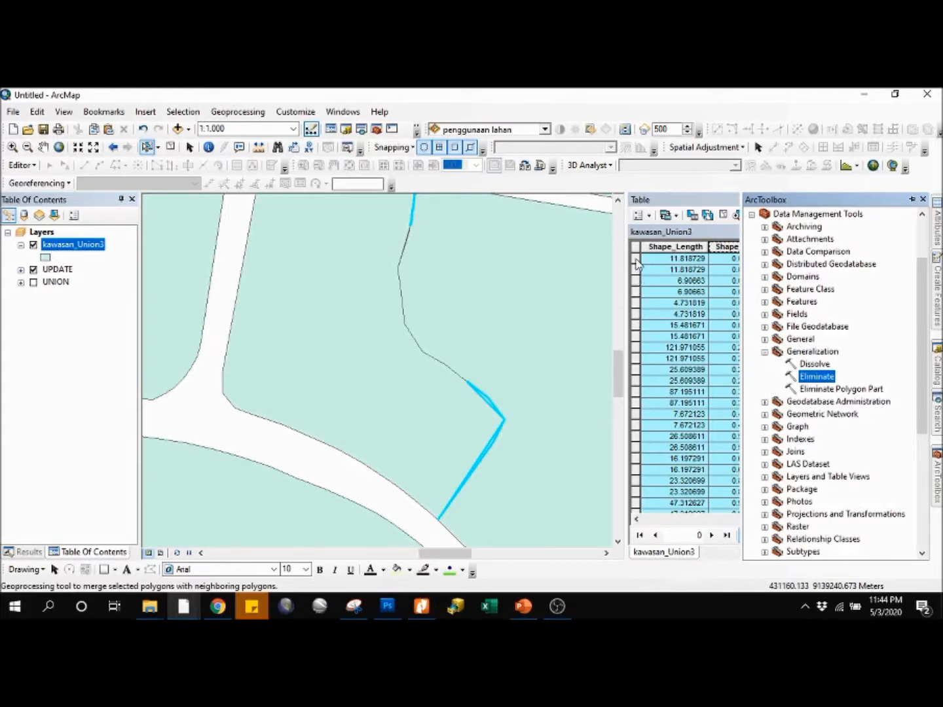
Step: Review the selected kawasan_Union3 records between the largest and smallest selected Shape_Area values
left_click(680, 203)
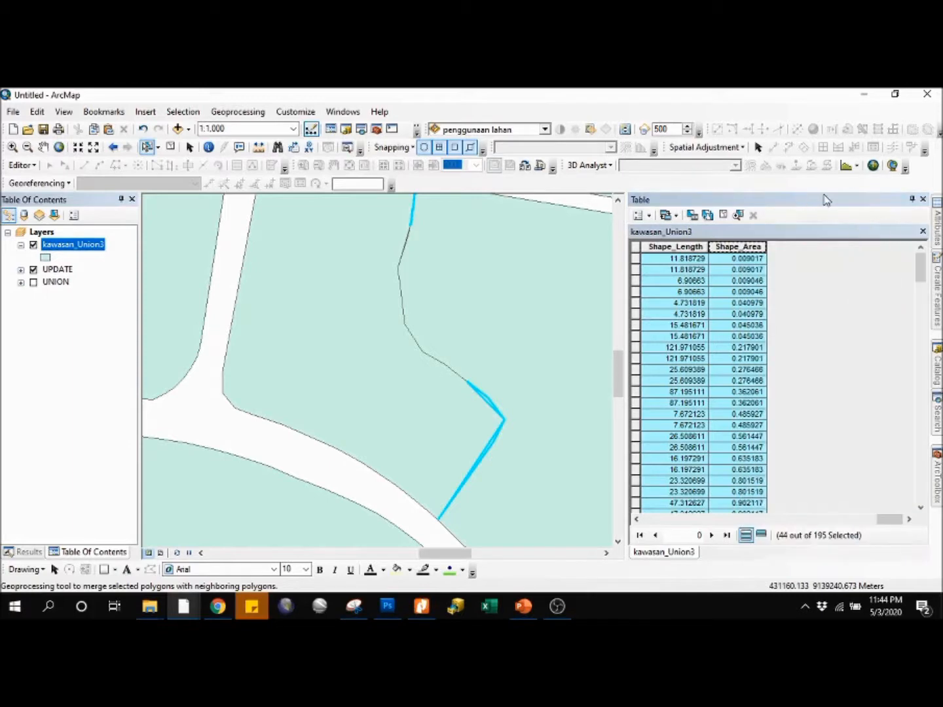
mouse_move(920, 271)
left_mouse_down()
mouse_move(920, 315)
mouse_move(915, 257)
left_mouse_up()
scroll(648, 262, "down", 11)
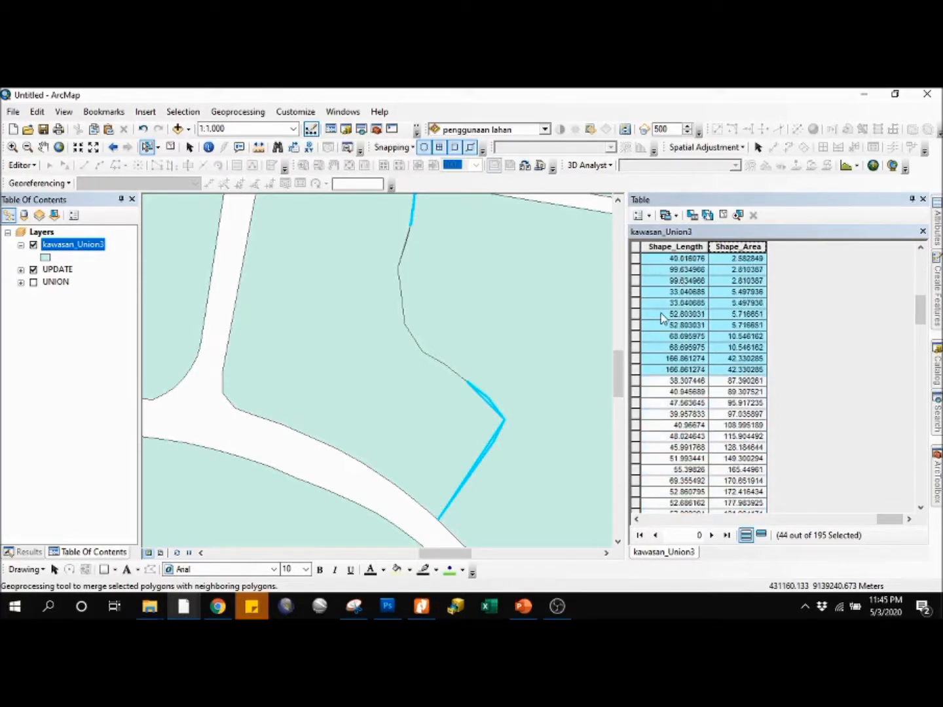
scroll(681, 321, "up", 1)
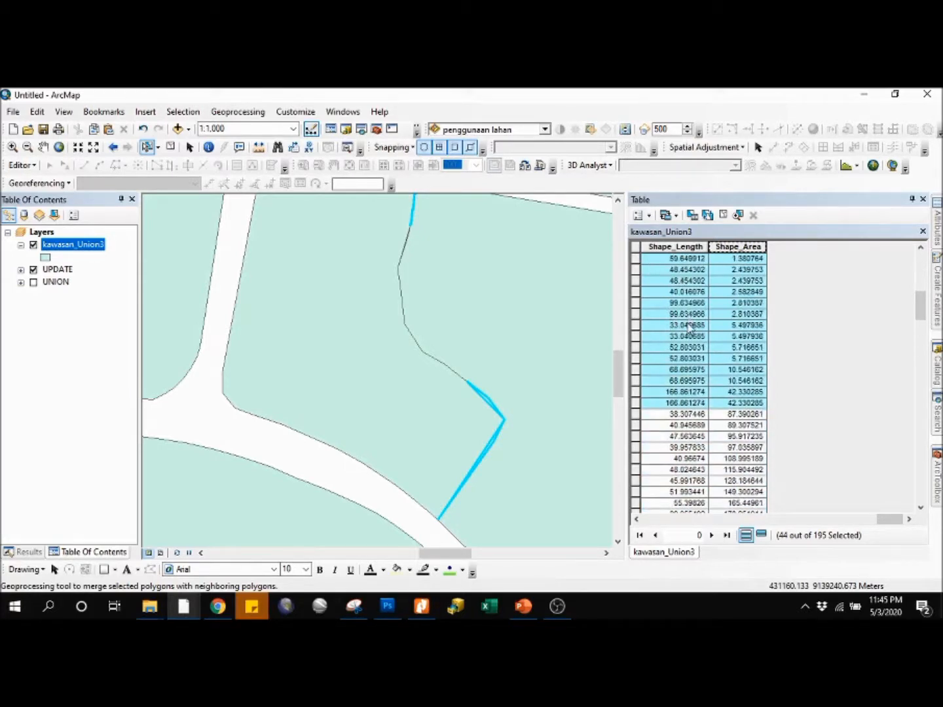
scroll(689, 327, "up", 1)
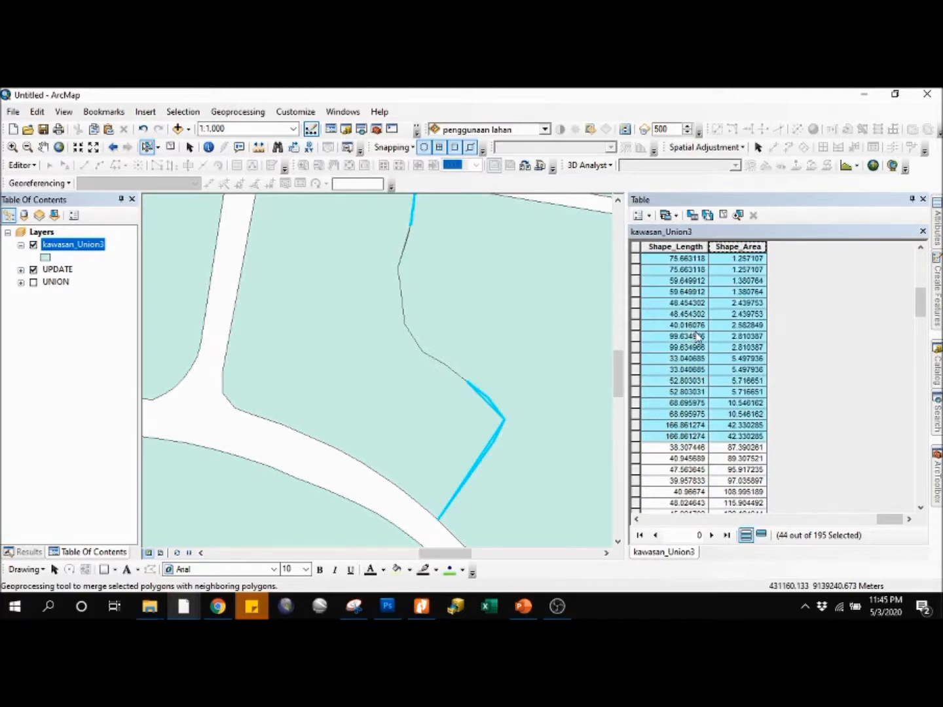
scroll(699, 336, "up", 1)
scroll(718, 339, "up", 1)
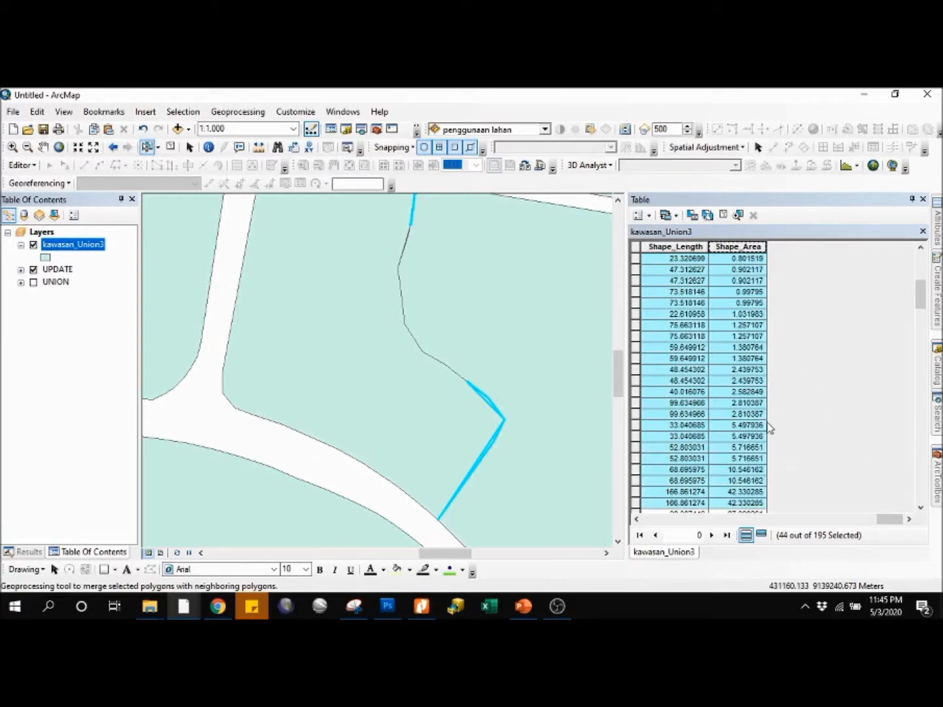
scroll(728, 336, "up", 7)
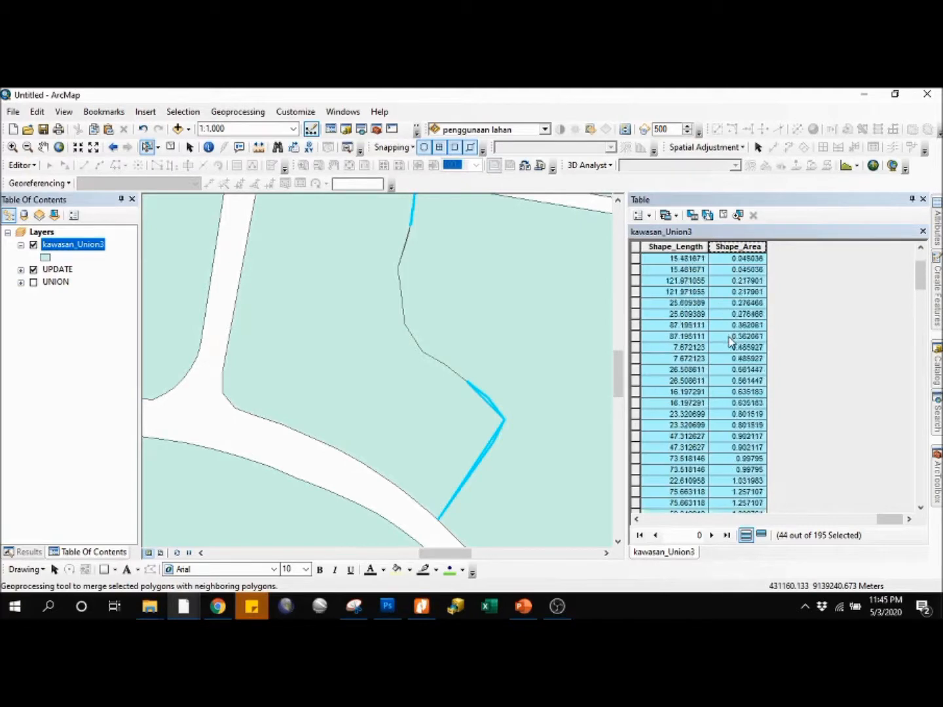
mouse_move(920, 265)
left_mouse_down()
mouse_move(925, 301)
mouse_move(926, 256)
left_mouse_up()
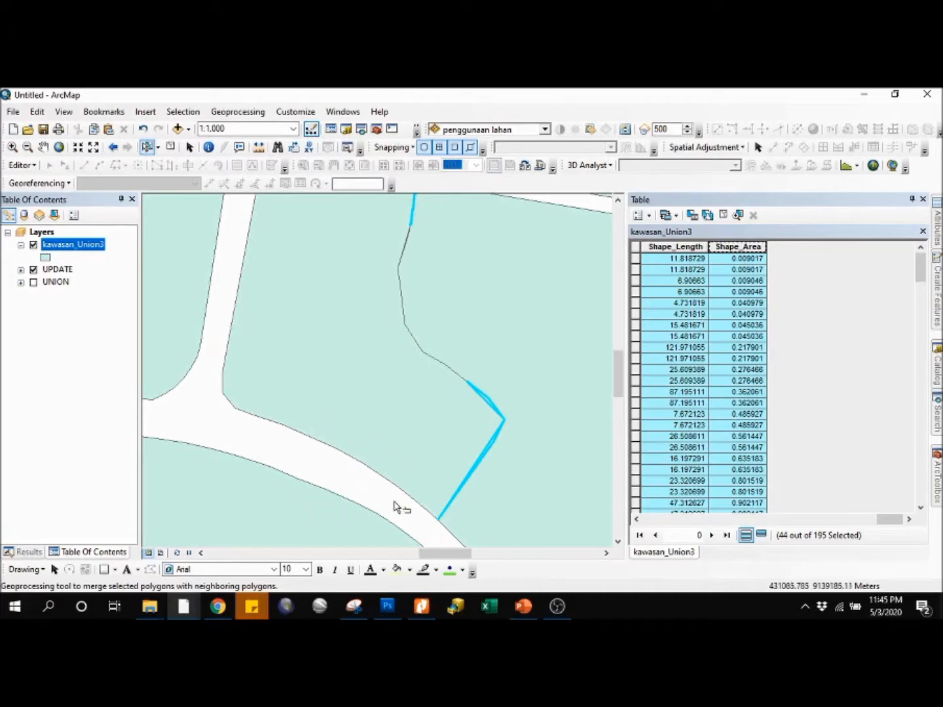
Step: Run Eliminate on the selected kawasan_Union3 slivers, outputting to kawasan_Union3_Eliminate with eliminating polygon by border enabled
scroll(394, 503, "down", 2)
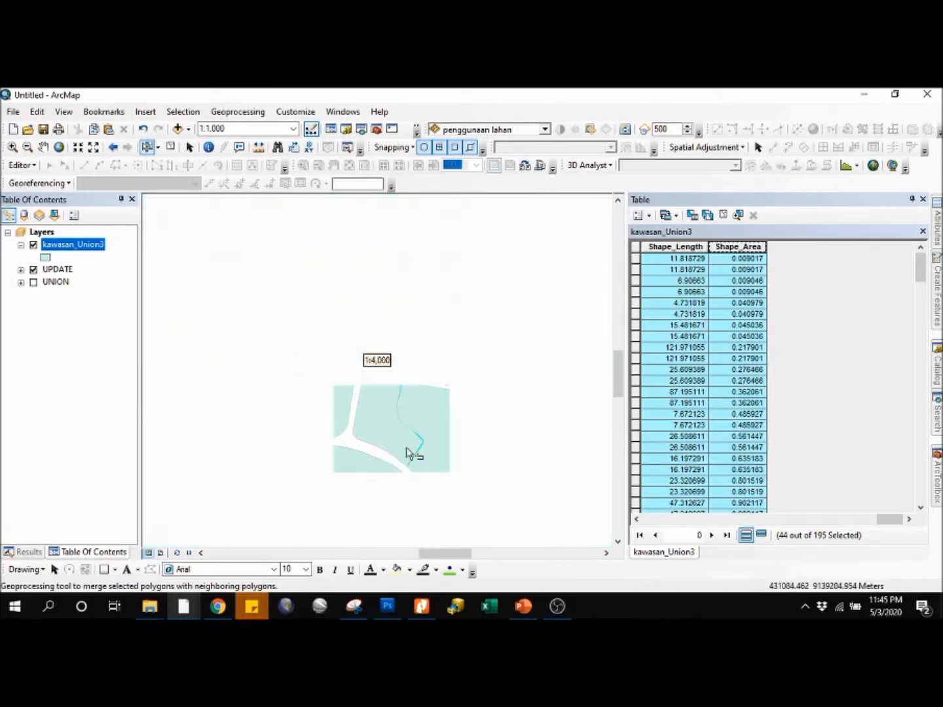
scroll(440, 403, "up", 4)
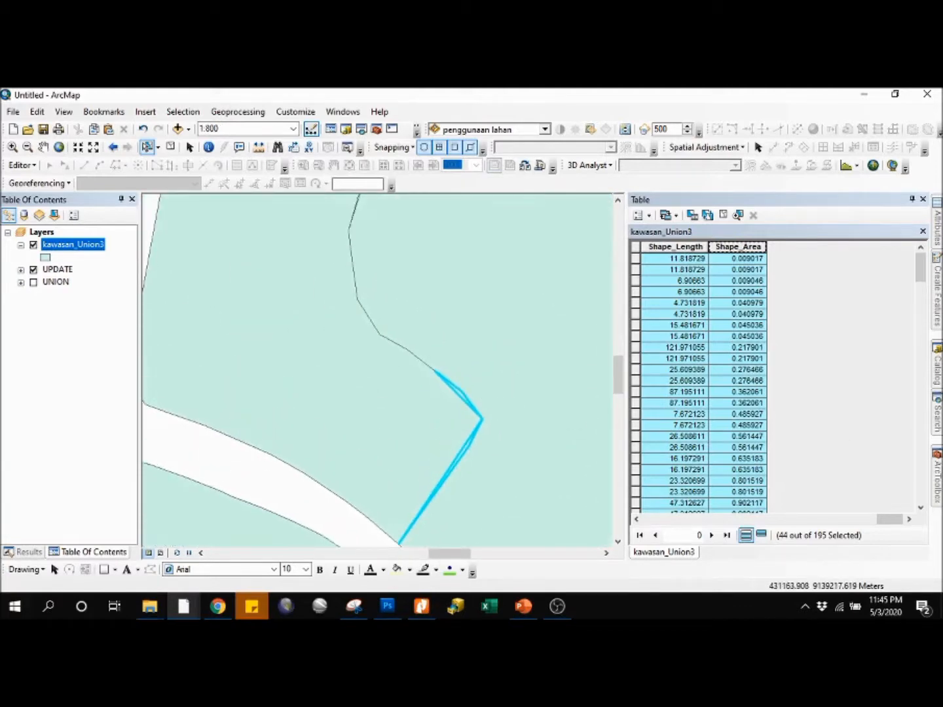
left_click(936, 478)
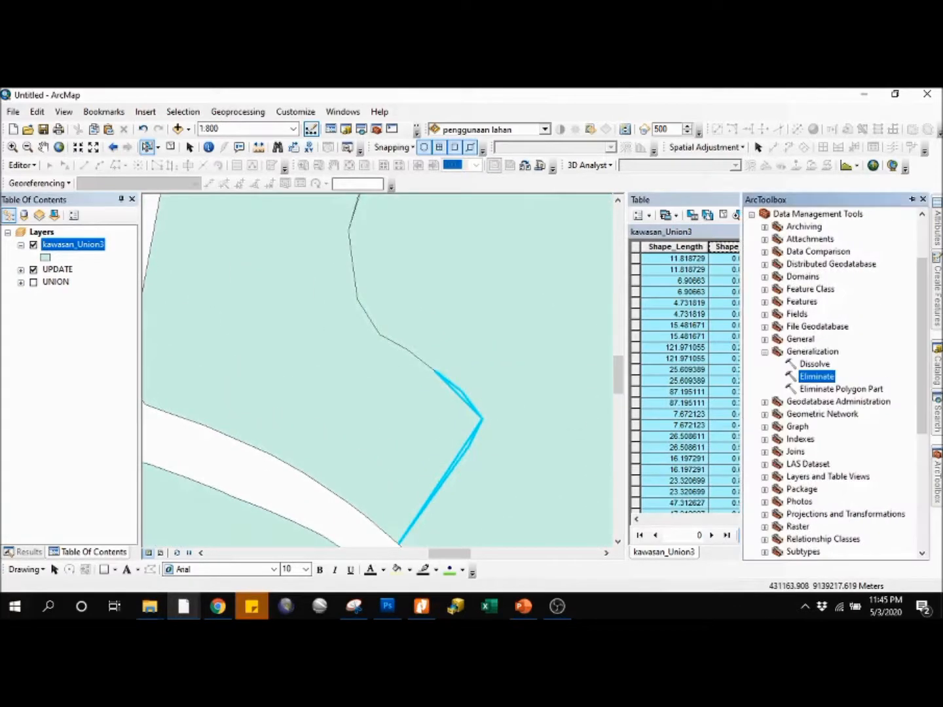
right_click(822, 381)
left_click(841, 385)
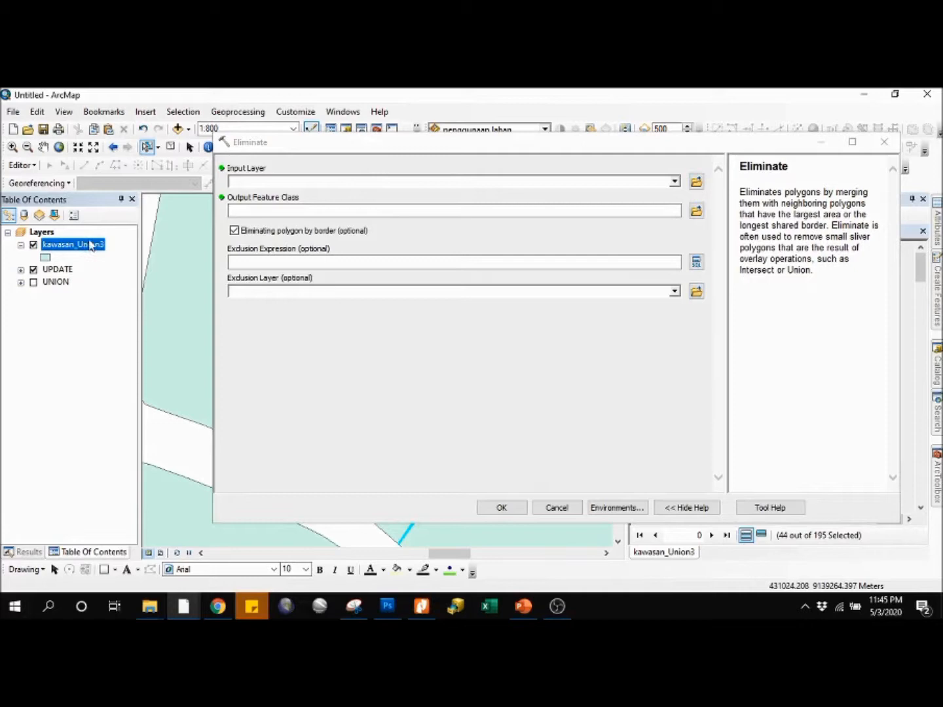
left_click(675, 183)
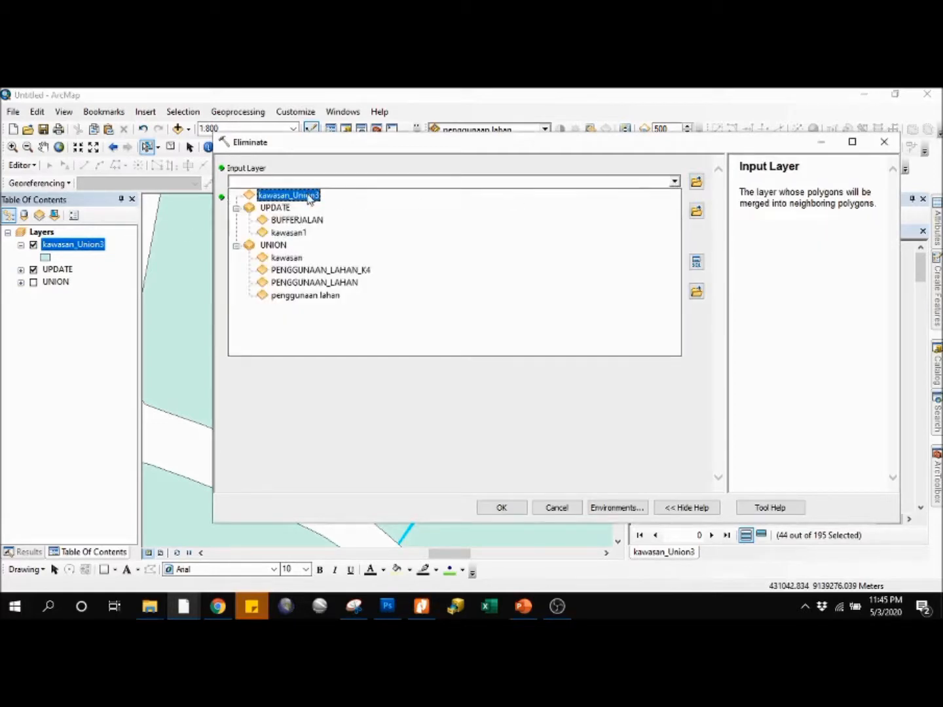
left_click(308, 196)
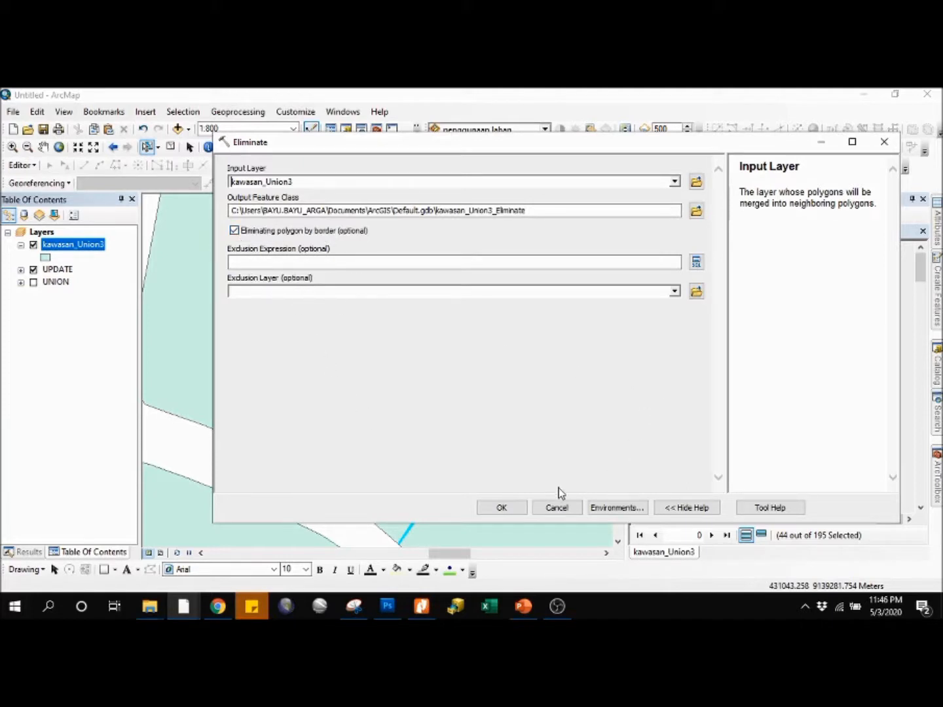
left_click(502, 508)
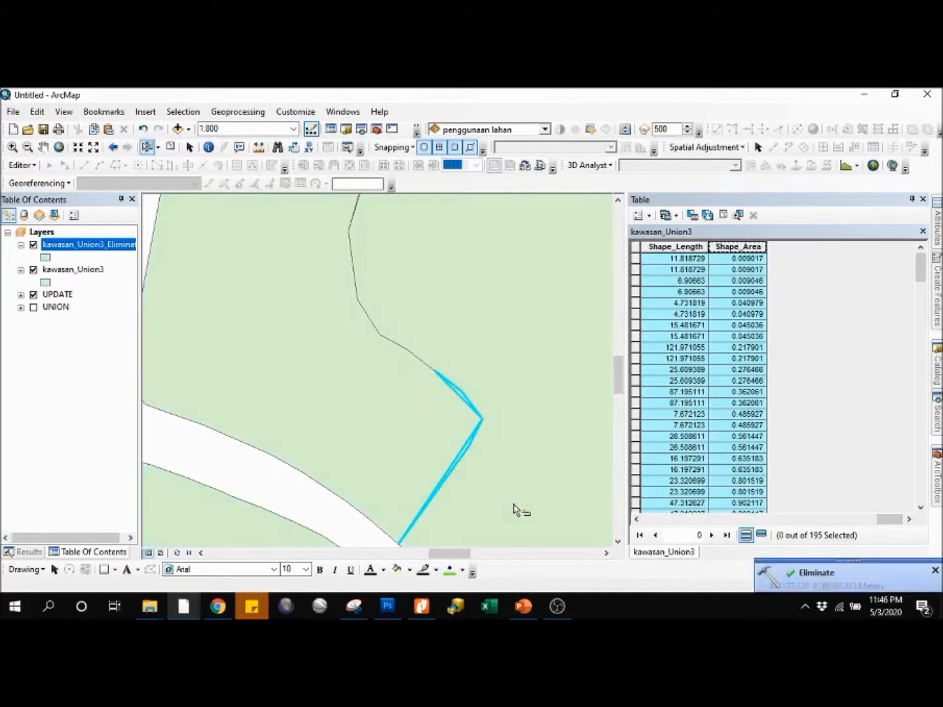
Step: Compare the eliminated result with kawasan_Union3 at the bent sliver boundary by alternately showing and hiding kawasan_Union3, leaving it hidden
left_click_drag(517, 495, 511, 393)
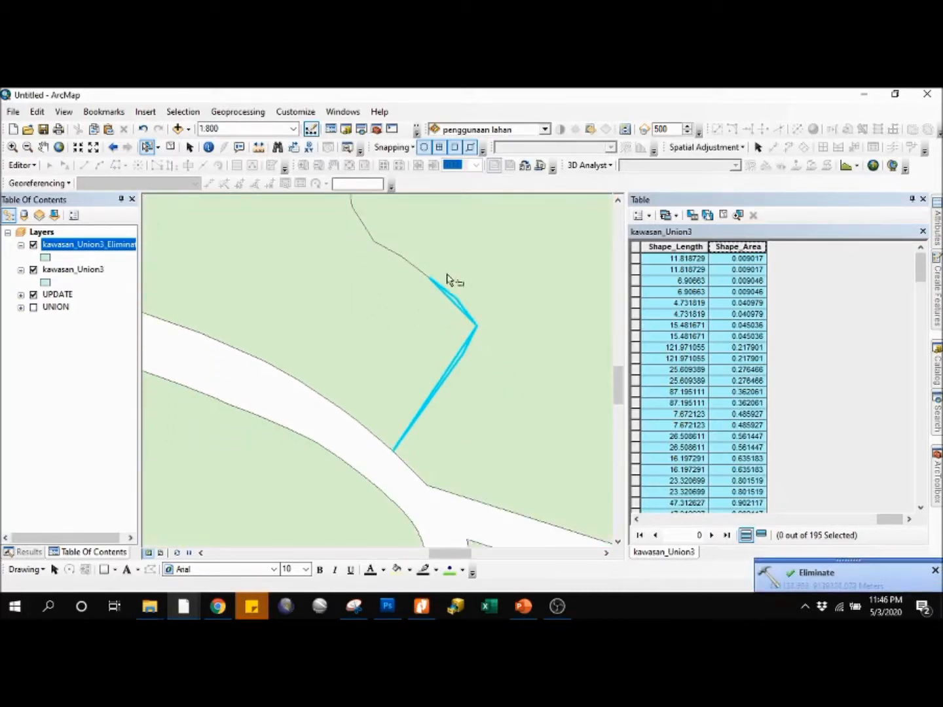
left_click(34, 269)
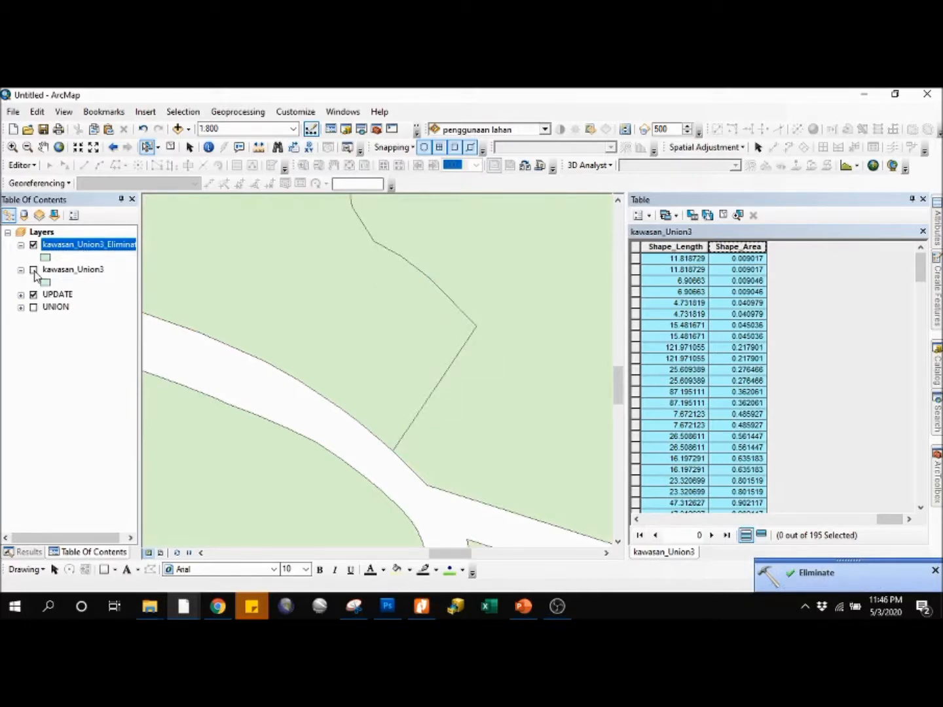
scroll(480, 337, "up", 2)
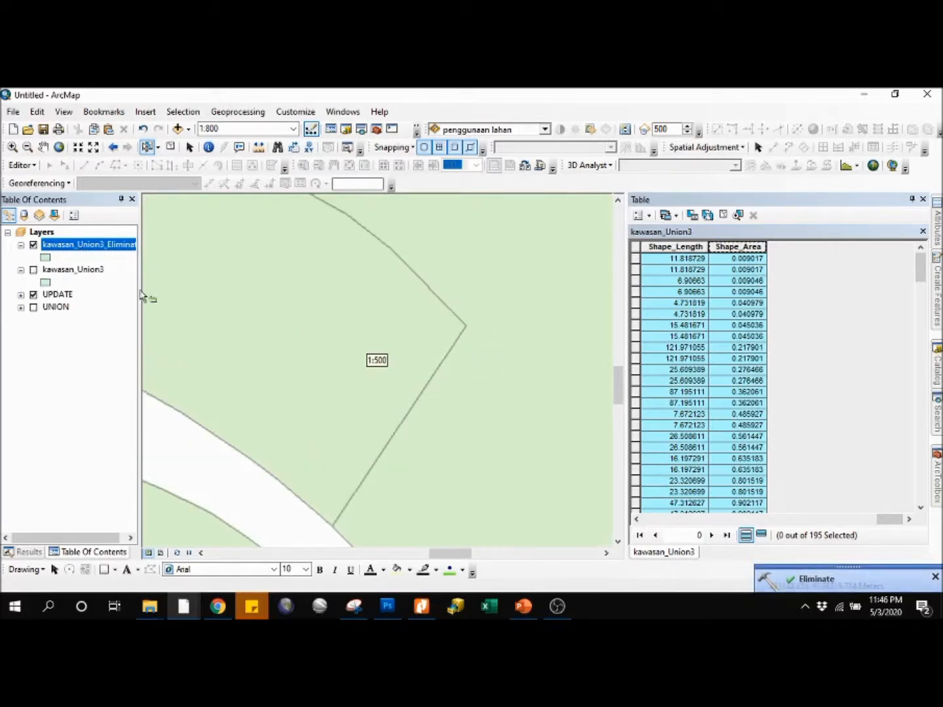
left_click(33, 270)
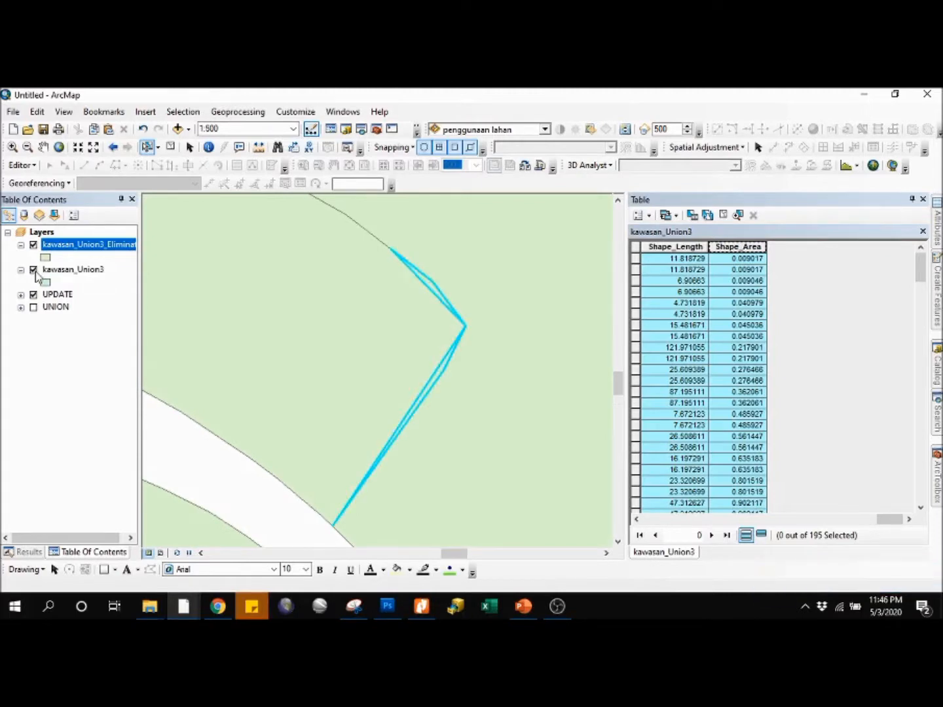
left_click(33, 270)
left_click(33, 269)
left_click(34, 270)
left_click(33, 269)
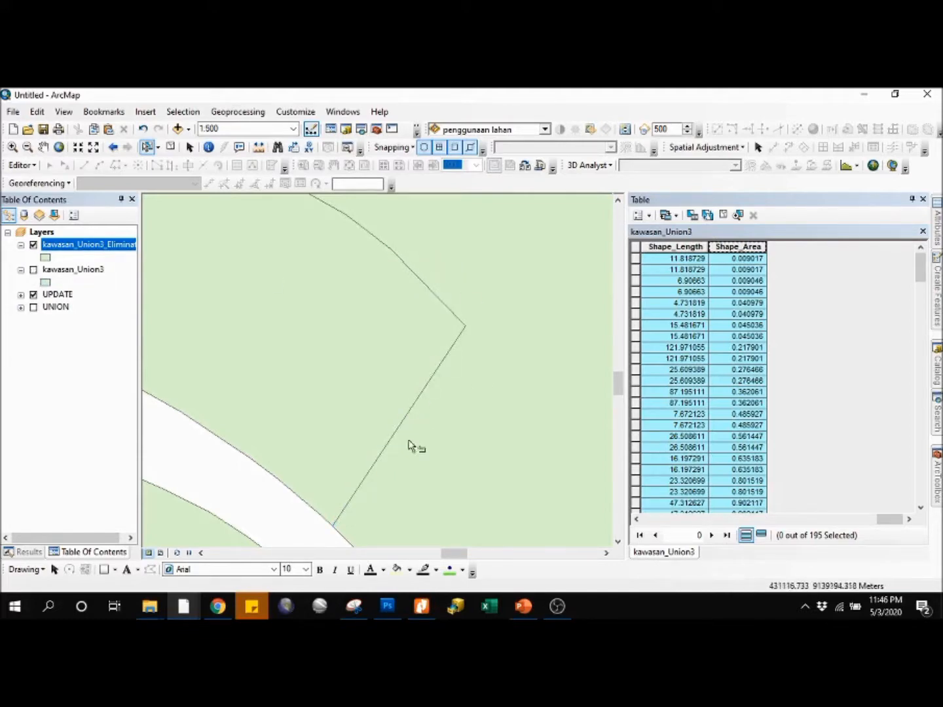
left_click(33, 270)
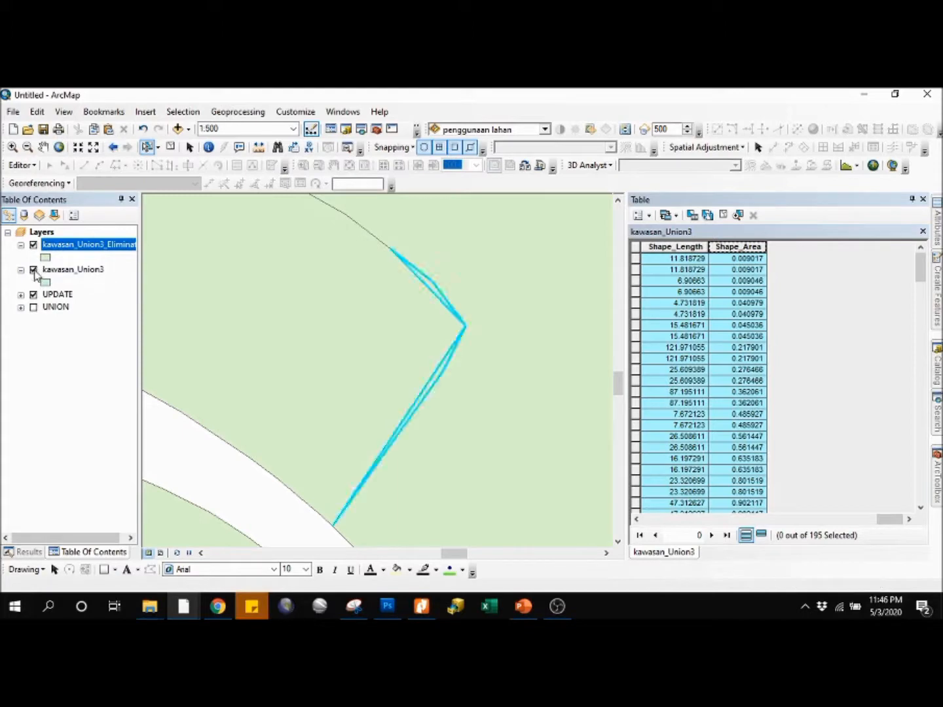
left_click(33, 270)
left_click(34, 270)
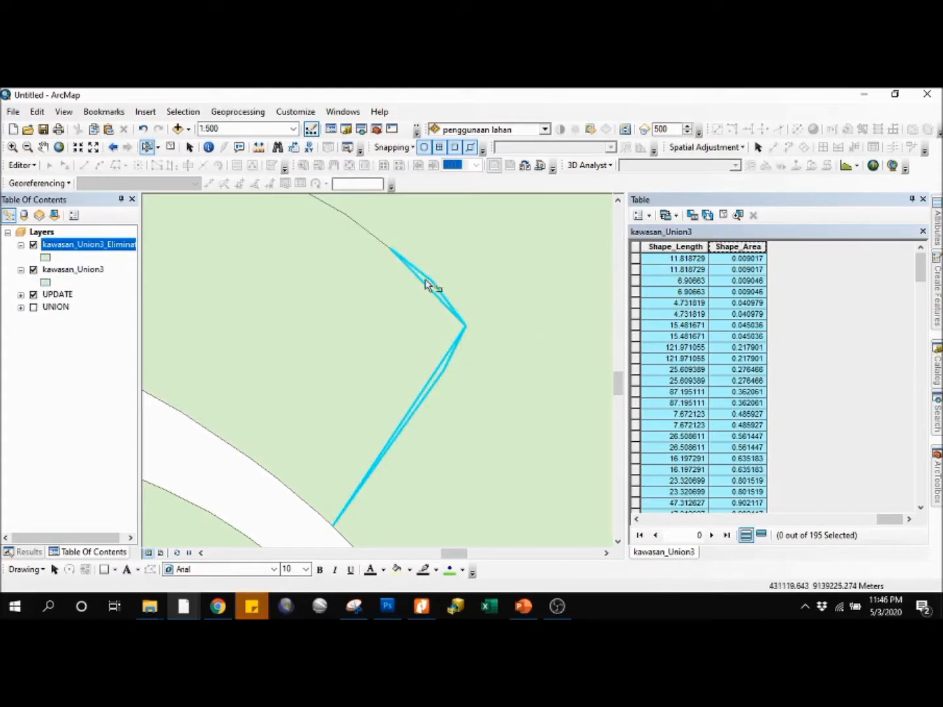
left_click(32, 269)
left_click(33, 269)
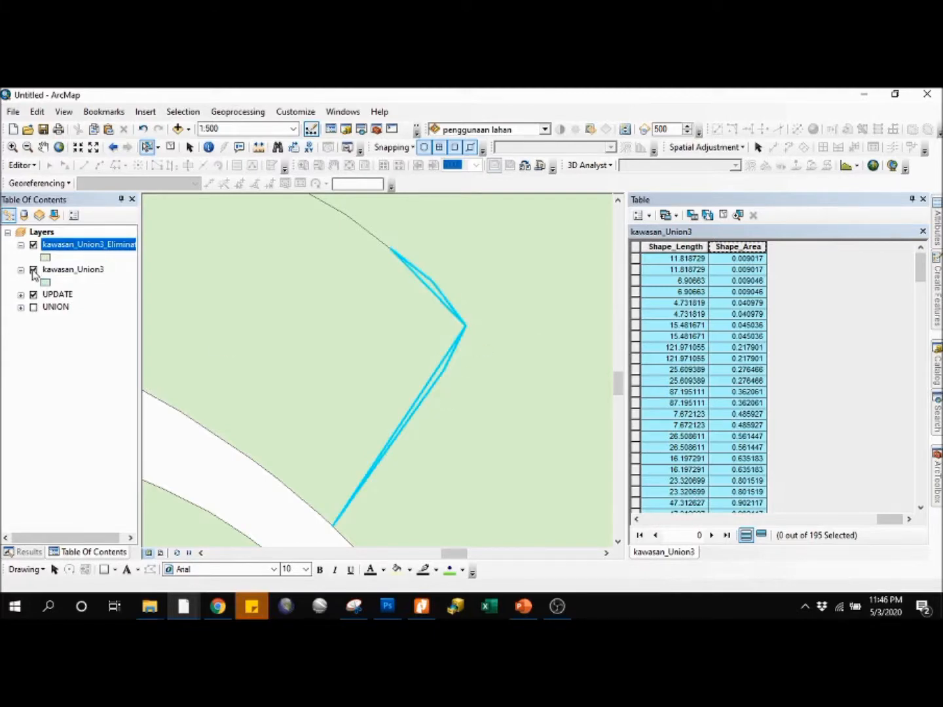
left_click(34, 270)
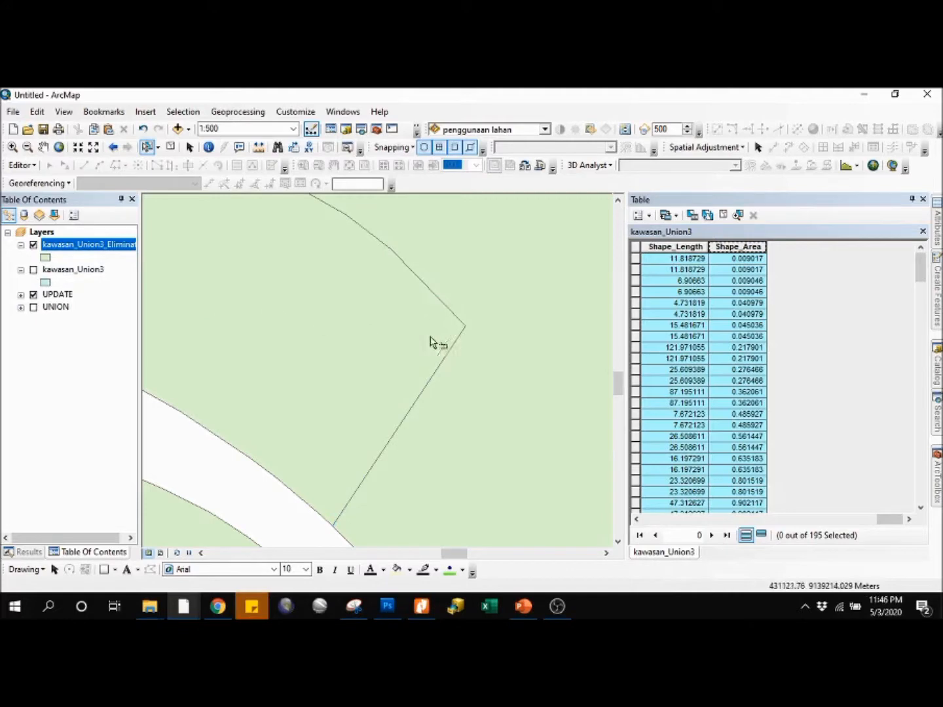
Step: Open the kawasan_Union3_Eliminate attribute table, sort it by ascending Shape_Area and select the smallest record
right_click(83, 247)
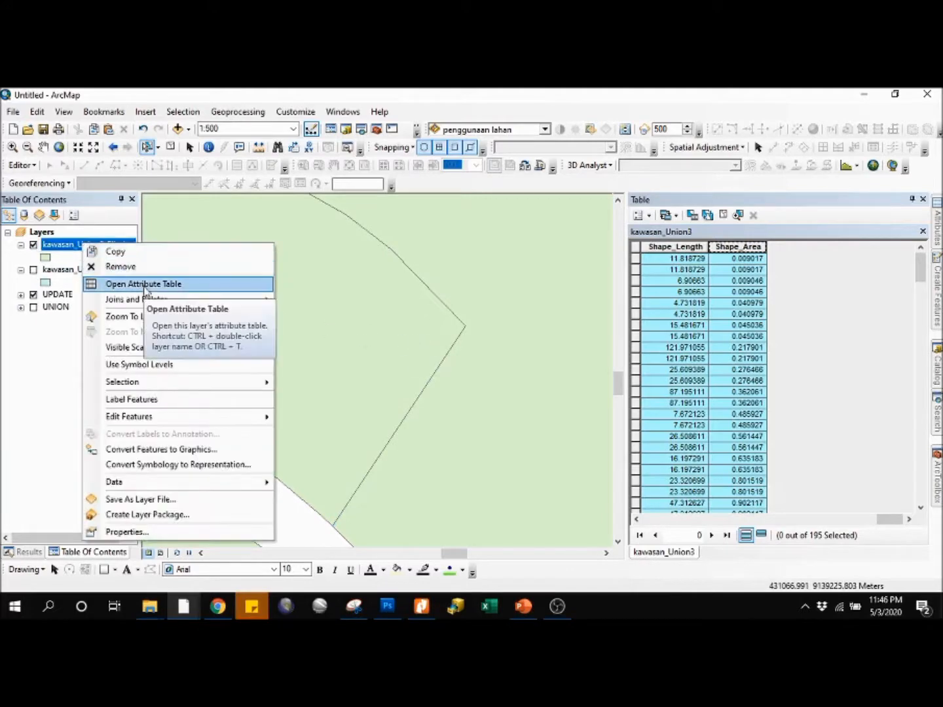
left_click(146, 285)
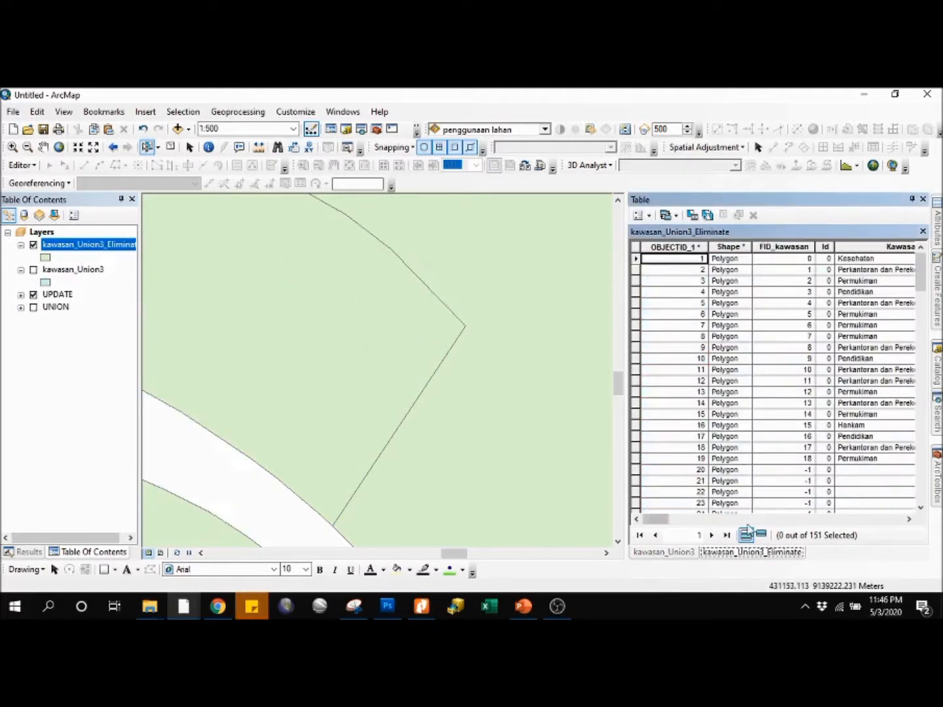
left_click_drag(647, 520, 889, 520)
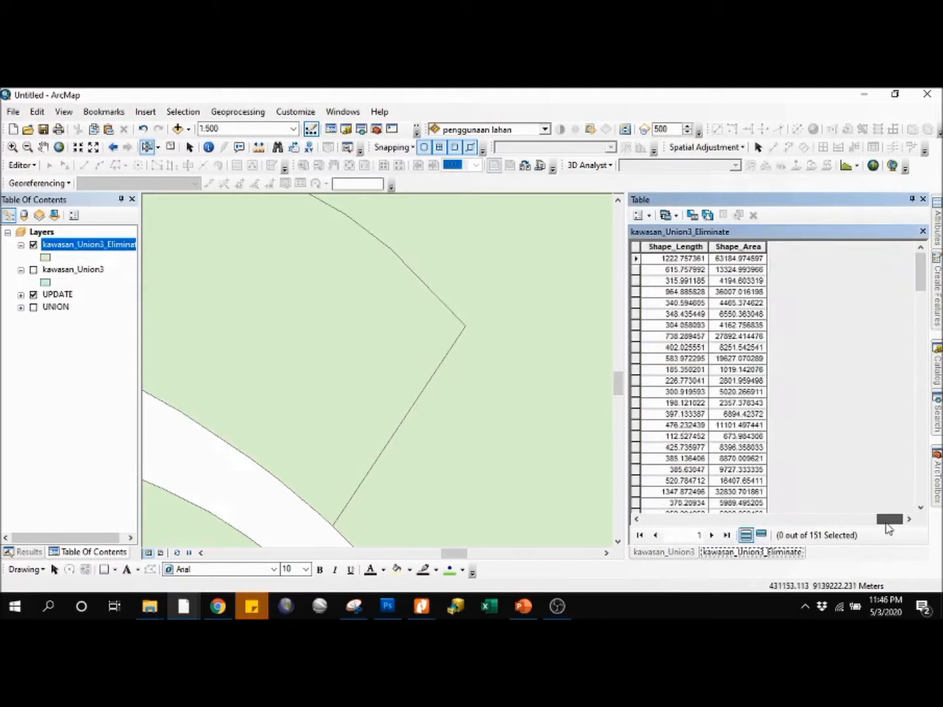
right_click(739, 246)
left_click(773, 255)
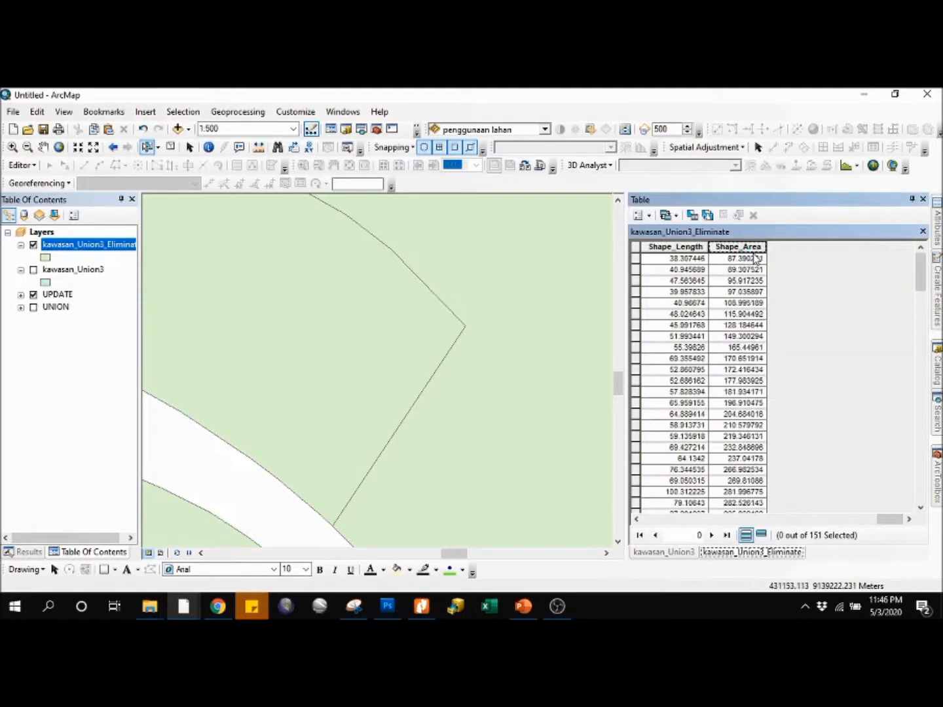
left_click(635, 259)
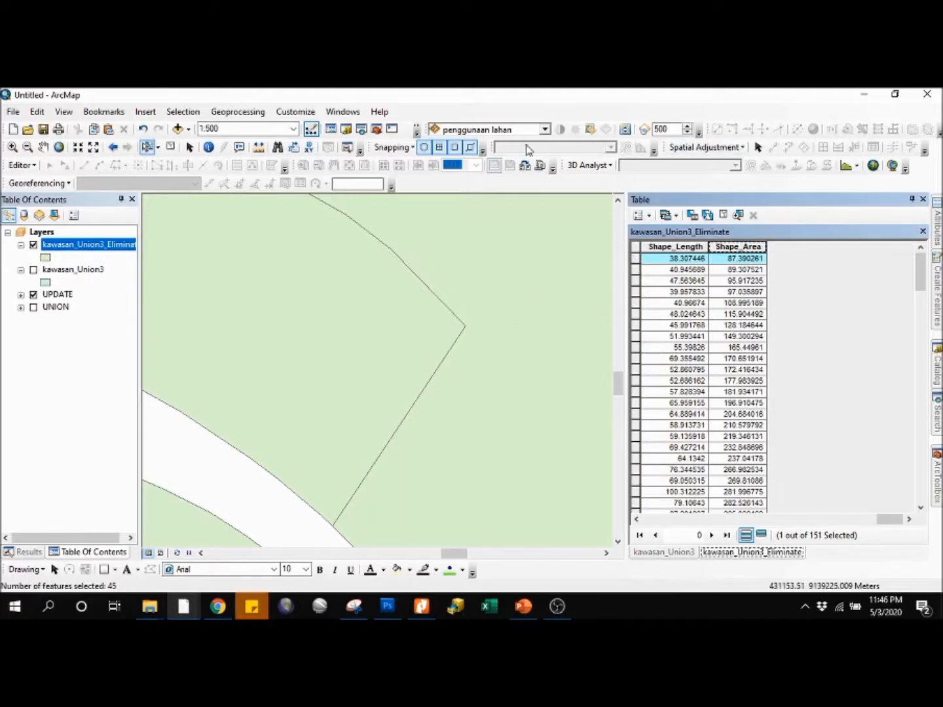
Step: Clear all selected features and zoom to the full extent of the kawasan_Union3_Eliminate layer
left_click(170, 148)
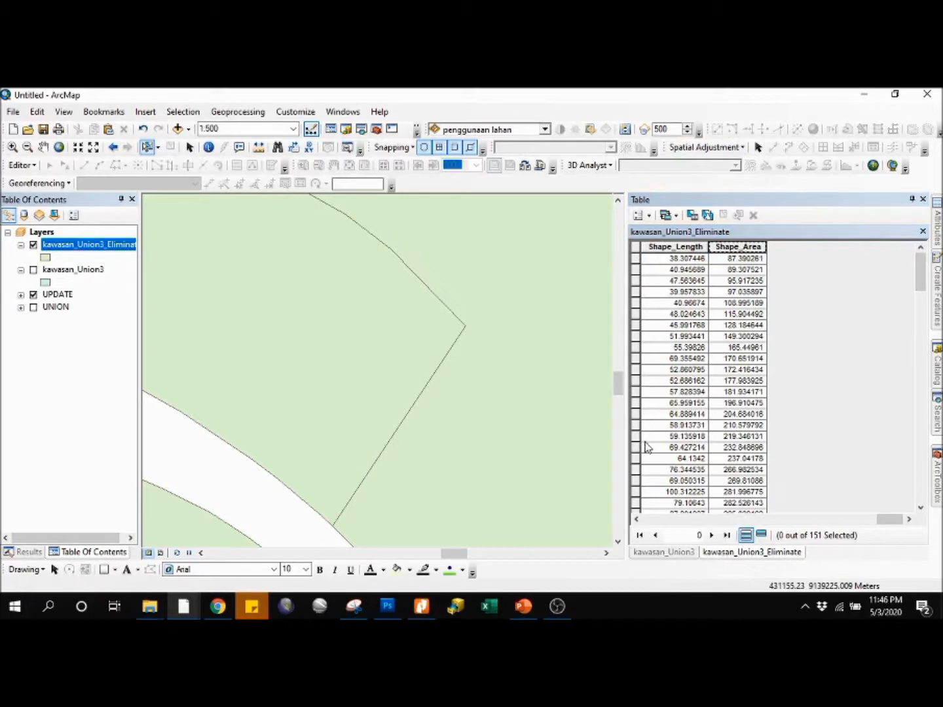
right_click(68, 246)
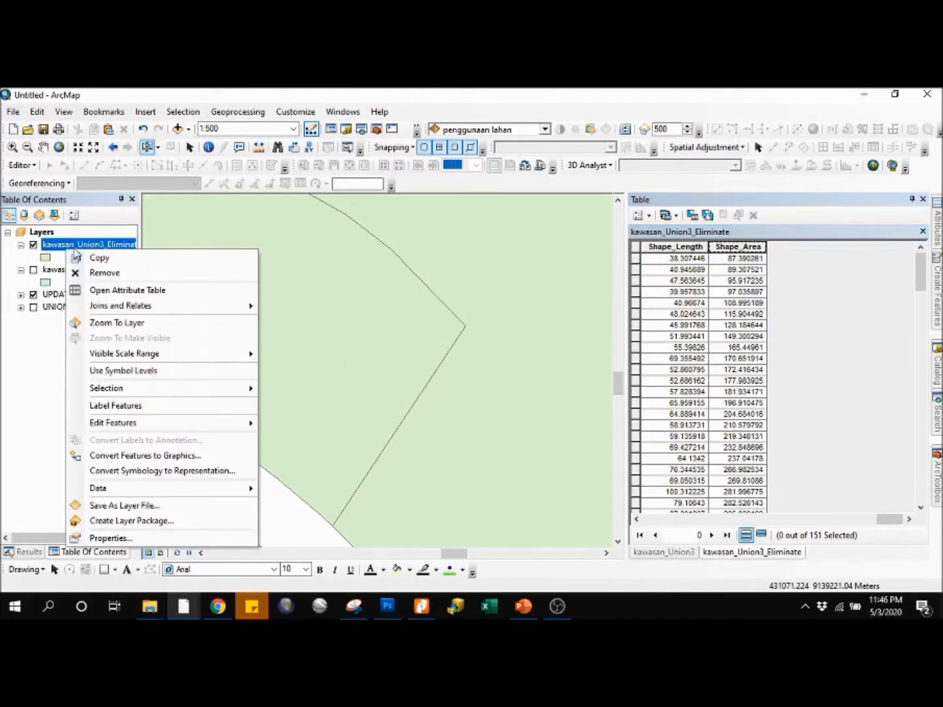
left_click(124, 323)
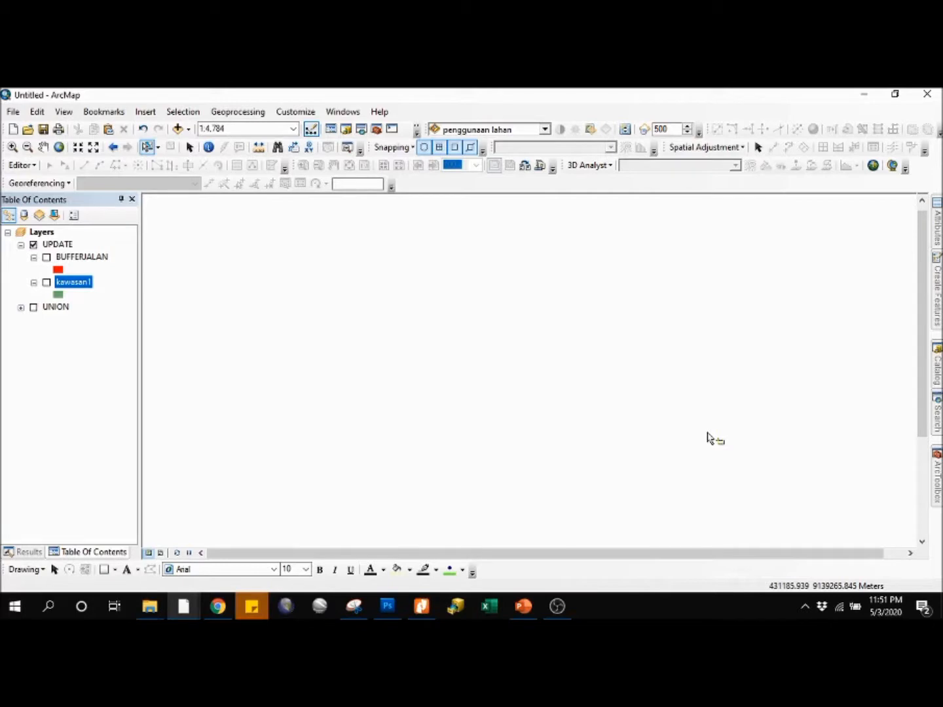
Step: Display the kawasan1 and BUFFERJALAN layers of the UPDATE group, viewing each alone and both together
left_click(46, 283)
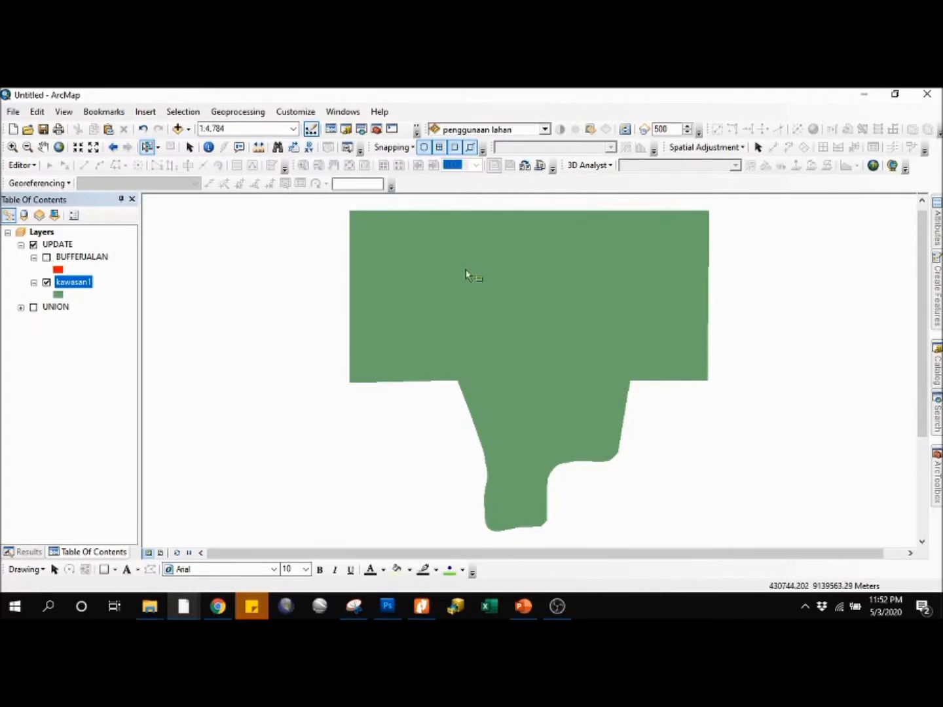
left_click(46, 257)
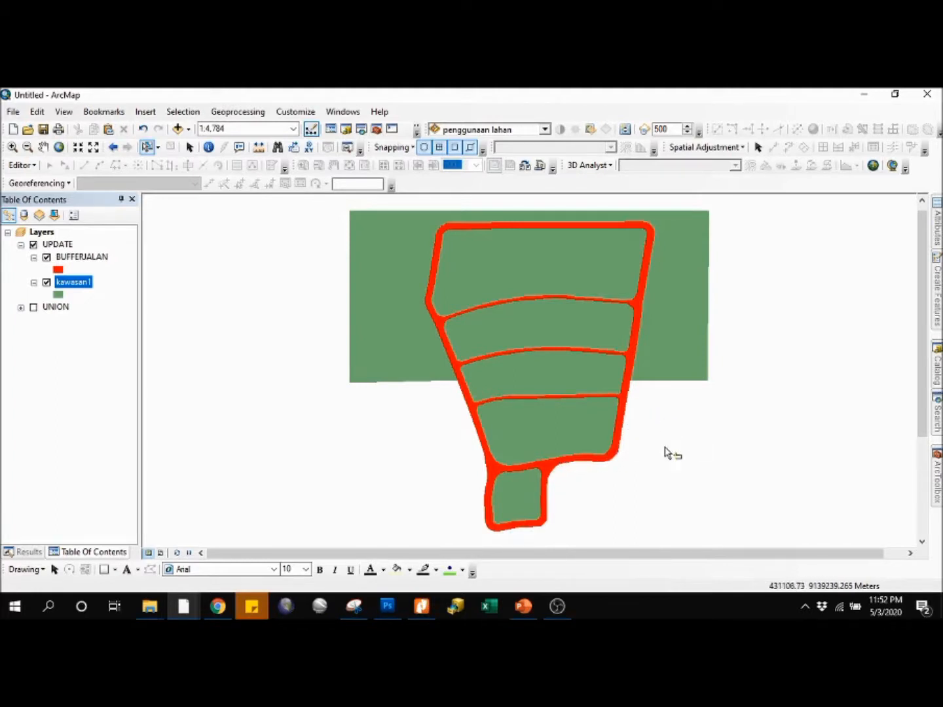
left_click(46, 282)
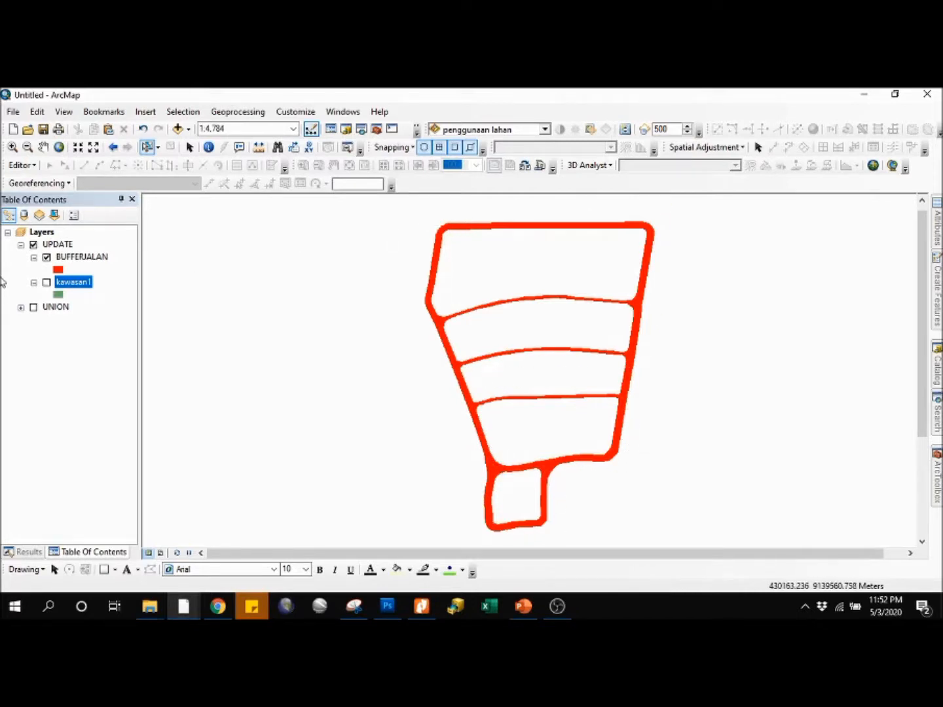
left_click(47, 256)
left_click(46, 282)
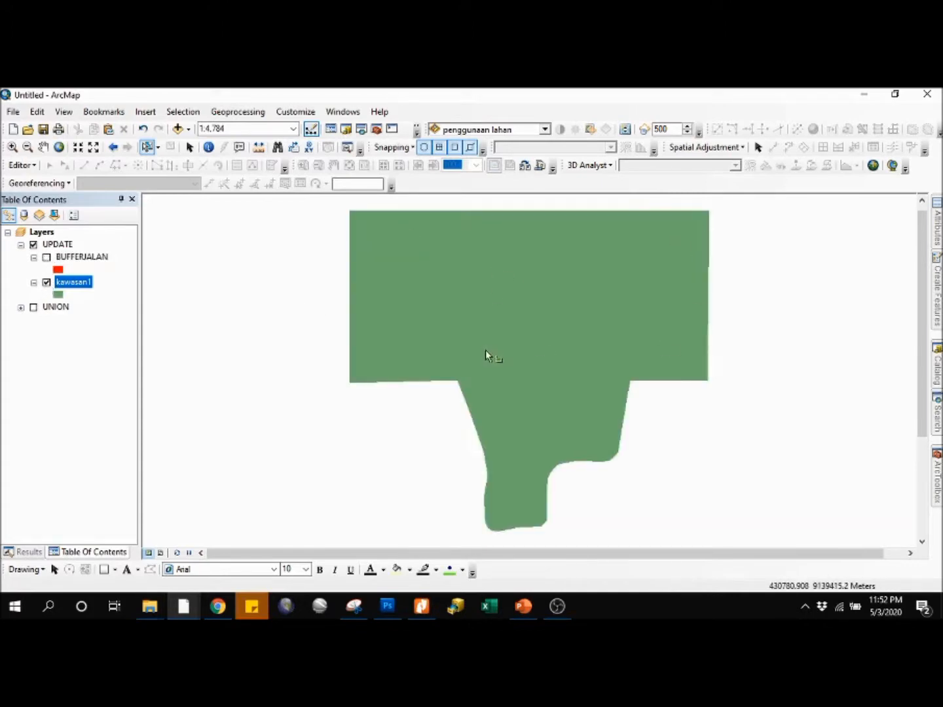
left_click(47, 257)
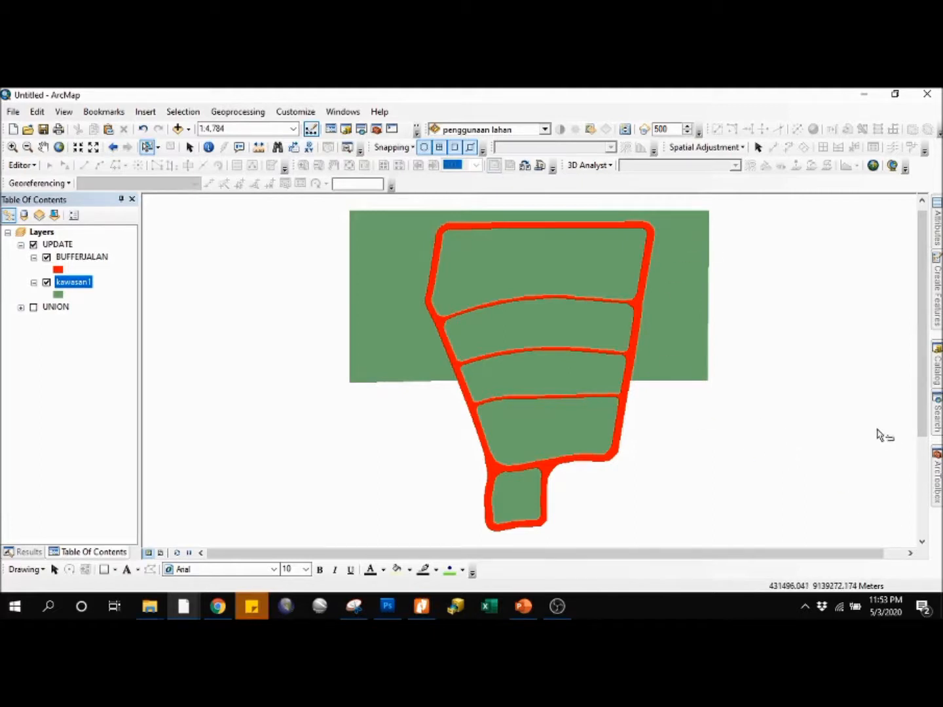
Step: Run the Update overlay analysis tool with kawasan1 as the input features and BUFFERJALAN as the update features, keeping borders enabled
mouse_move(937, 476)
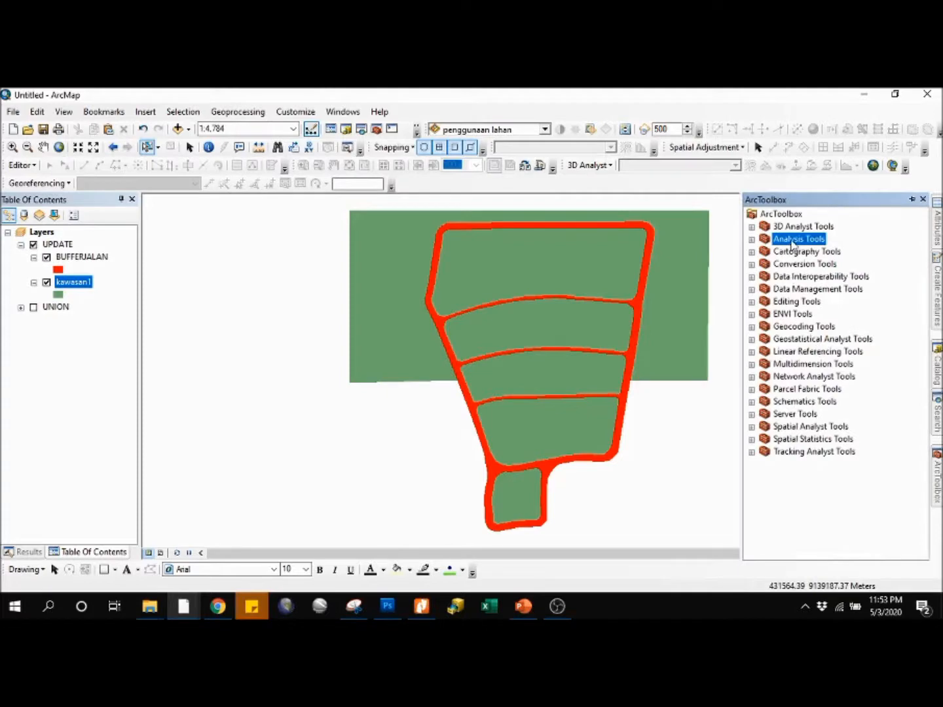
left_click(752, 240)
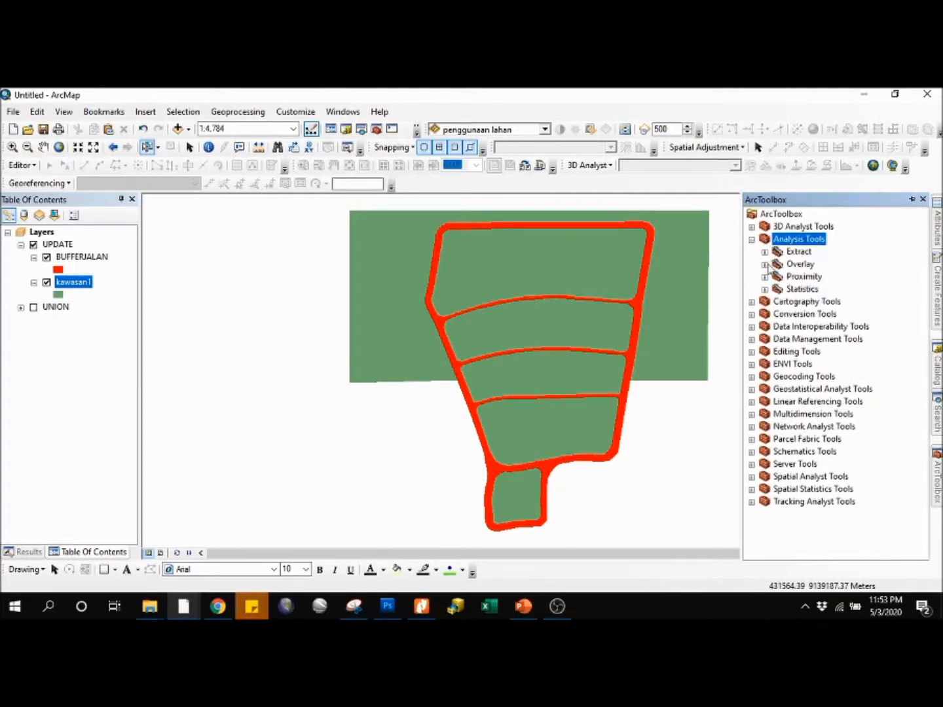
left_click(801, 264)
left_click(764, 264)
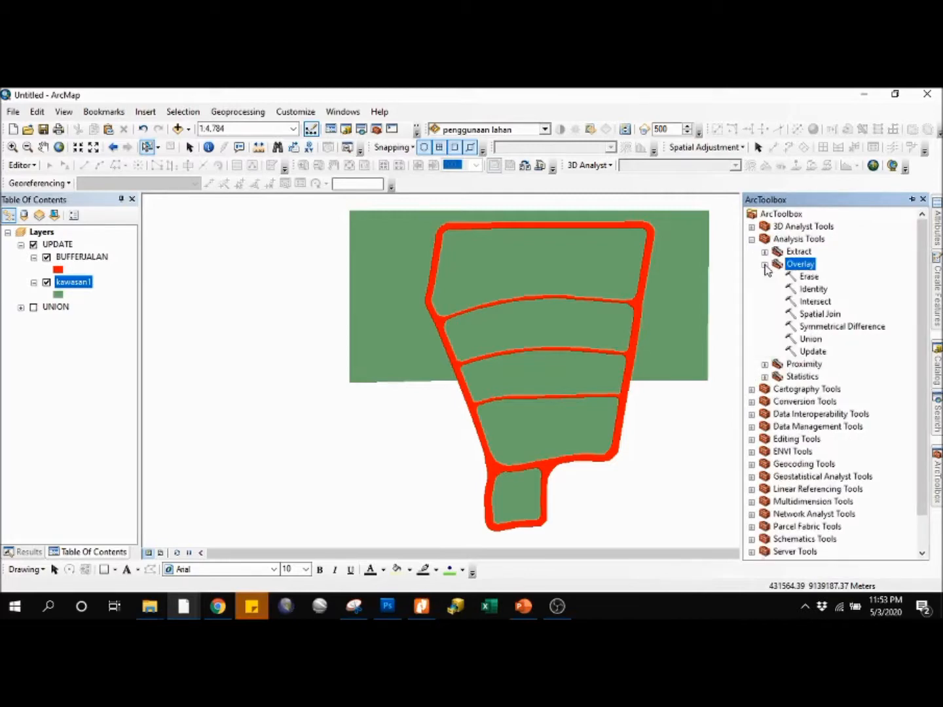
left_click(812, 351)
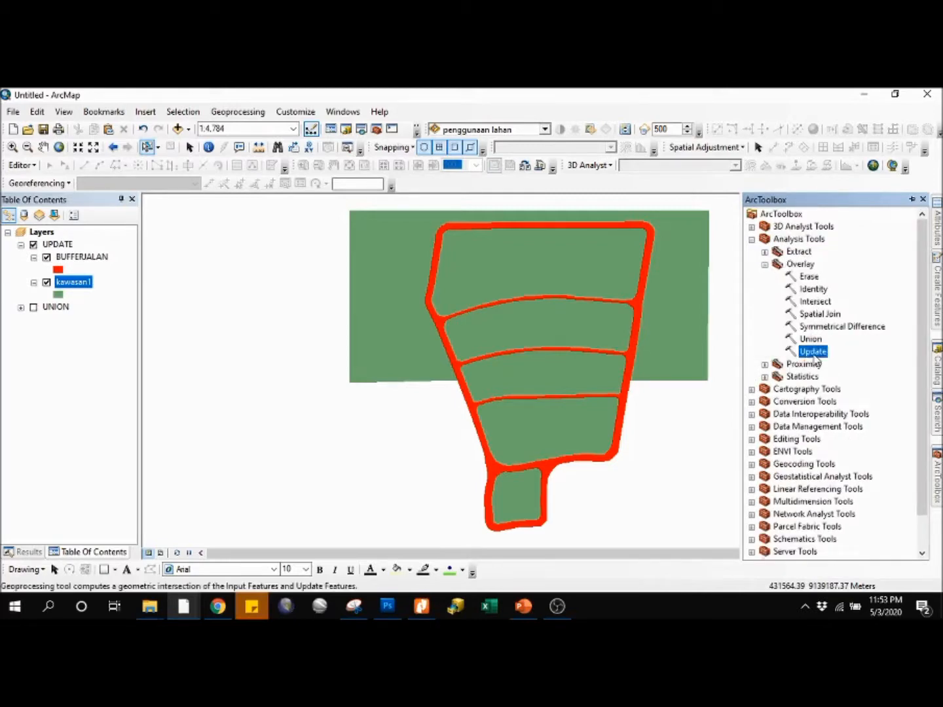
right_click(810, 354)
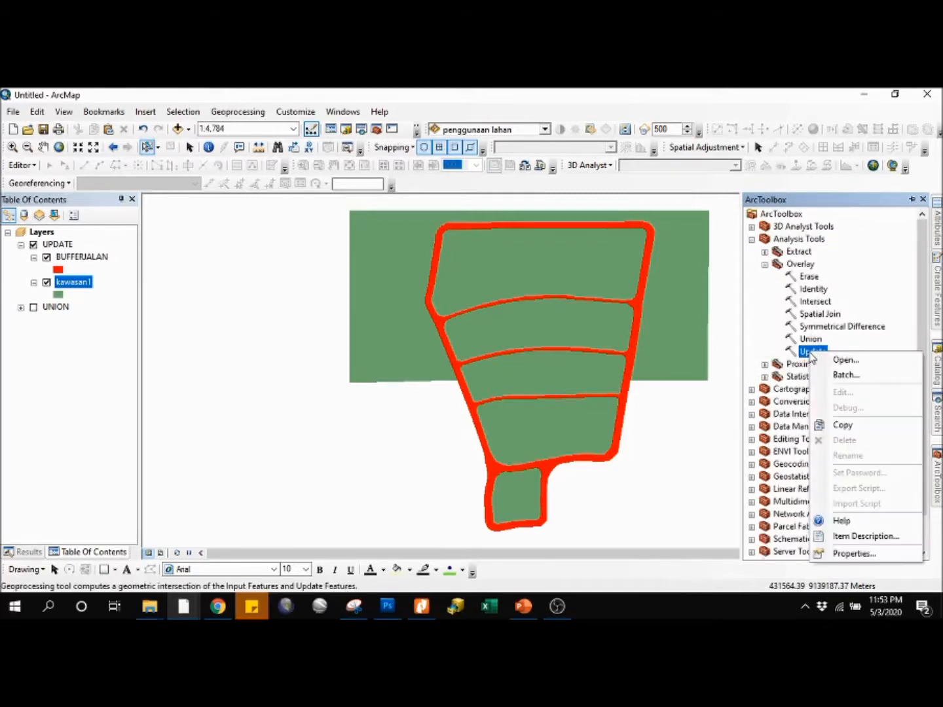
left_click(845, 358)
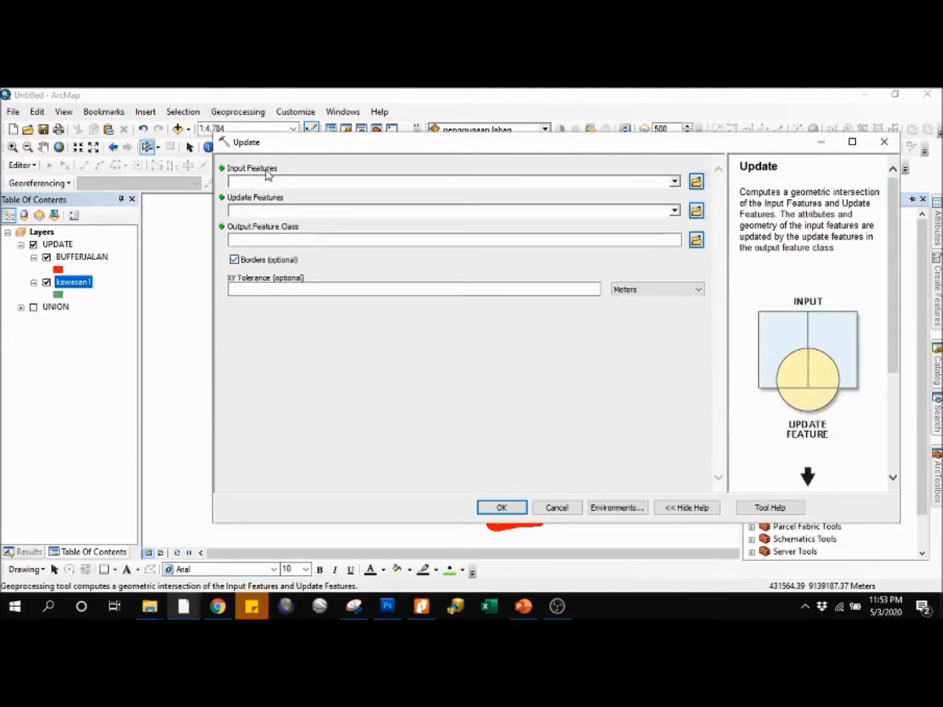
left_click(83, 287)
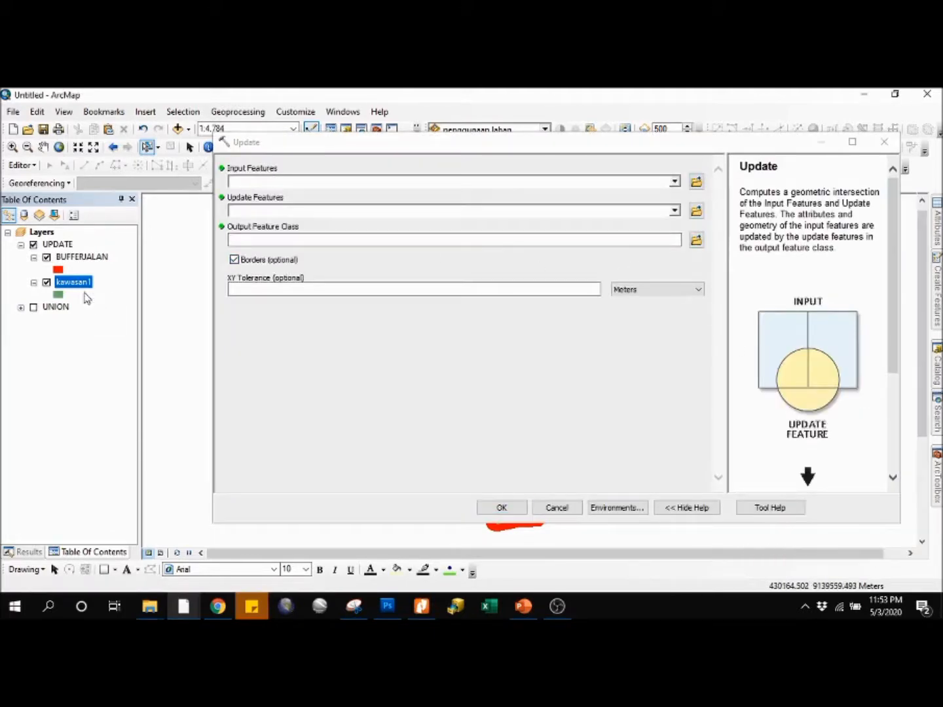
left_click(675, 184)
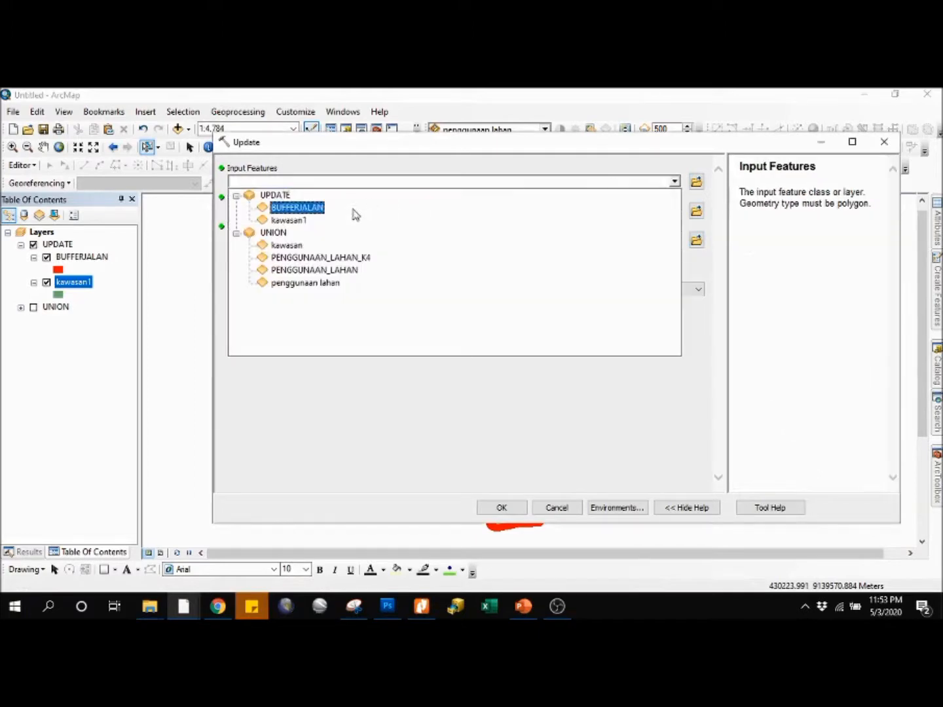
left_click(301, 220)
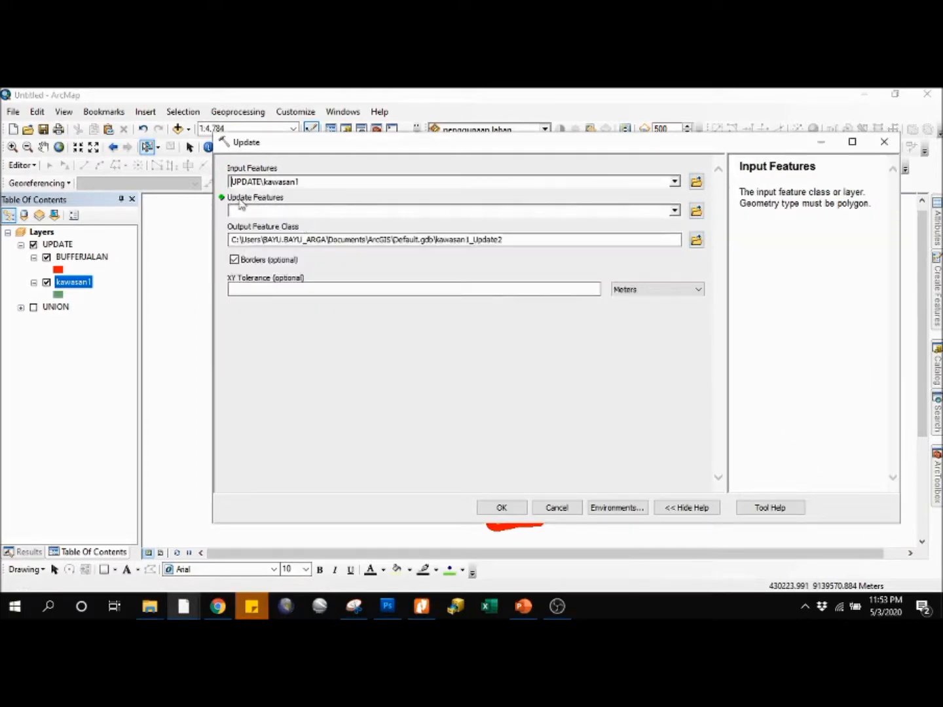
left_click(675, 211)
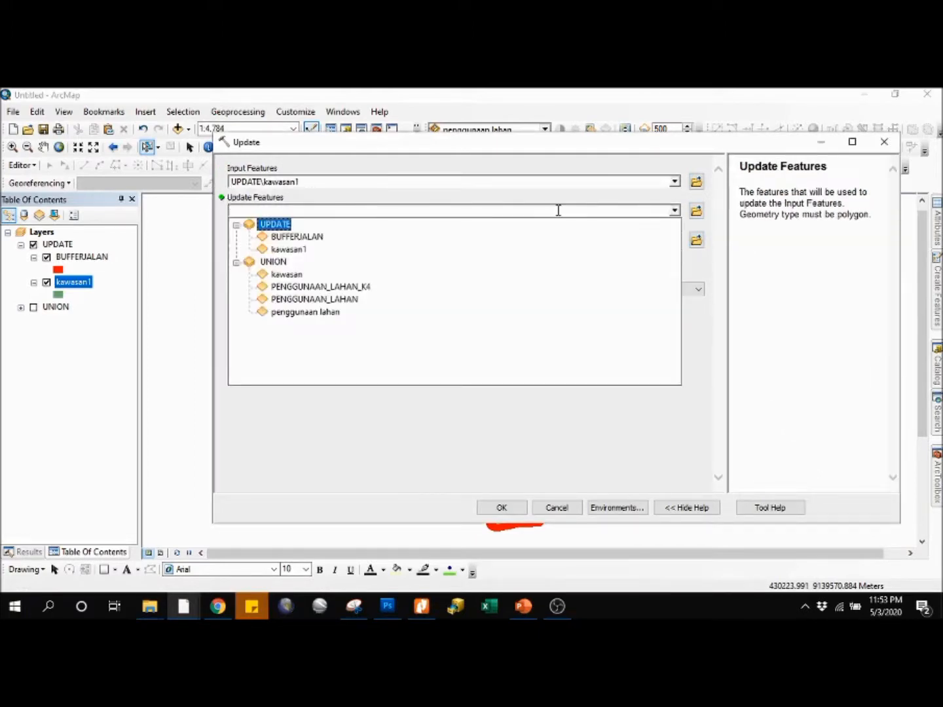
left_click(298, 238)
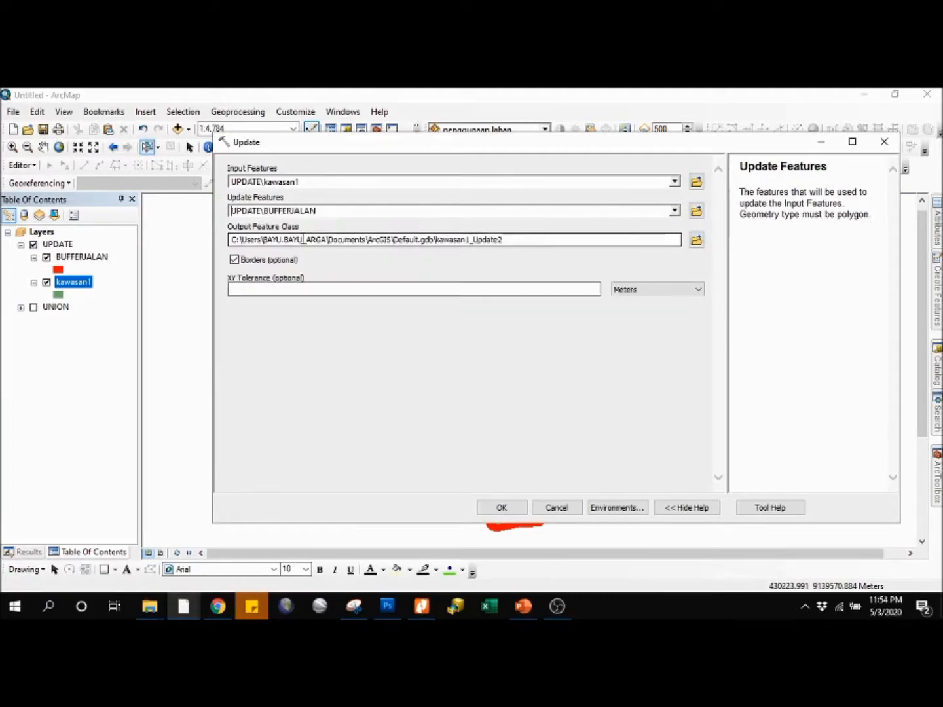
left_click(502, 508)
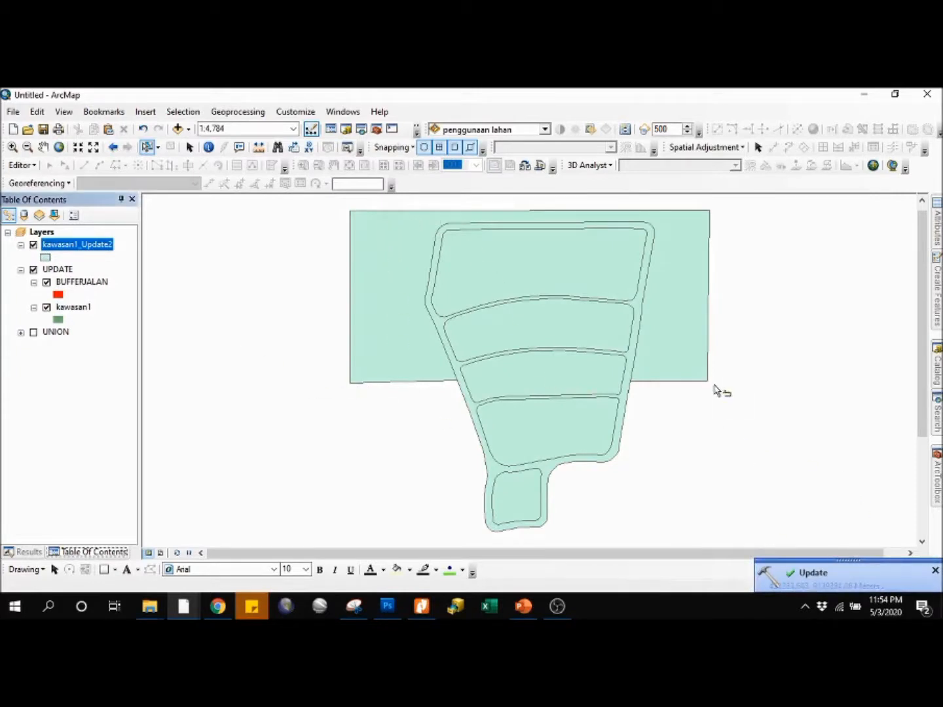
Step: Compare kawasan1_Update2 with its source layers by toggling its visibility, leaving it shown and the UPDATE group hidden
left_click(412, 345)
left_click(336, 262)
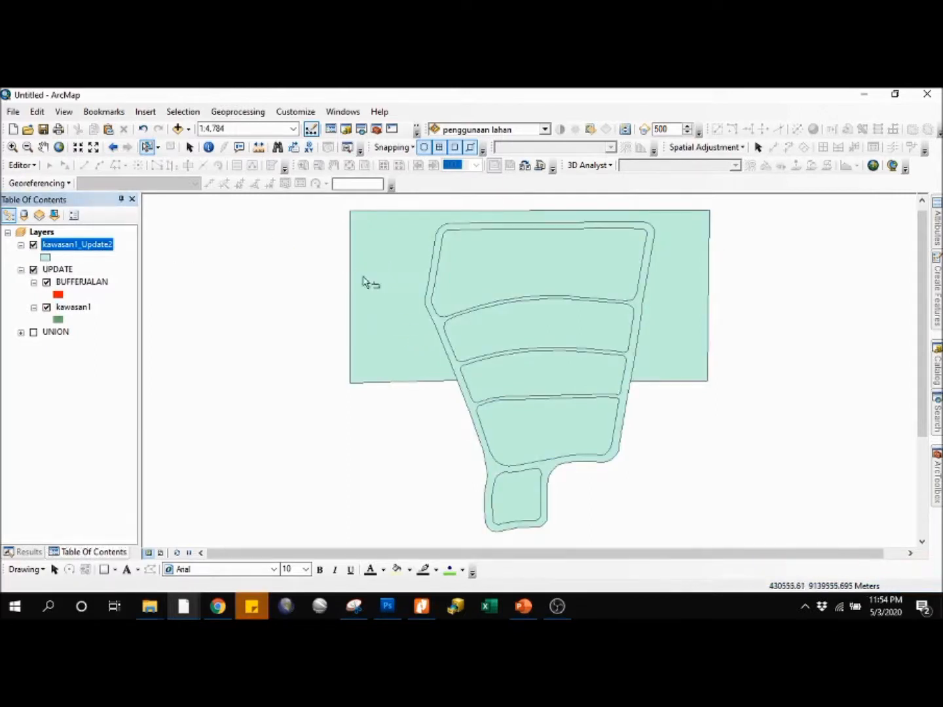
left_click(33, 245)
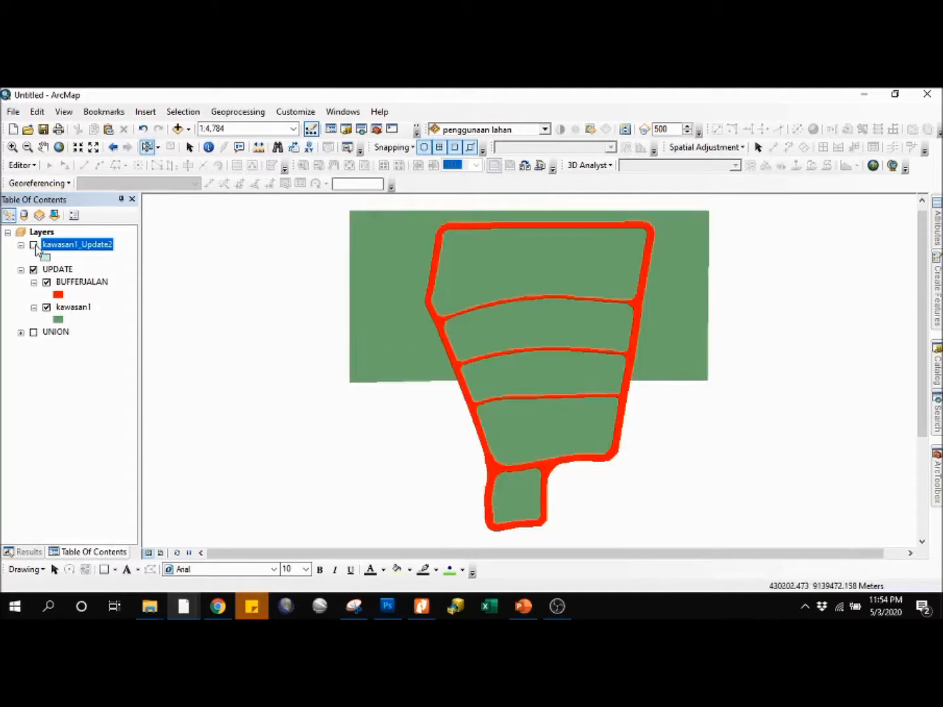
left_click(34, 245)
left_click(33, 245)
left_click(32, 245)
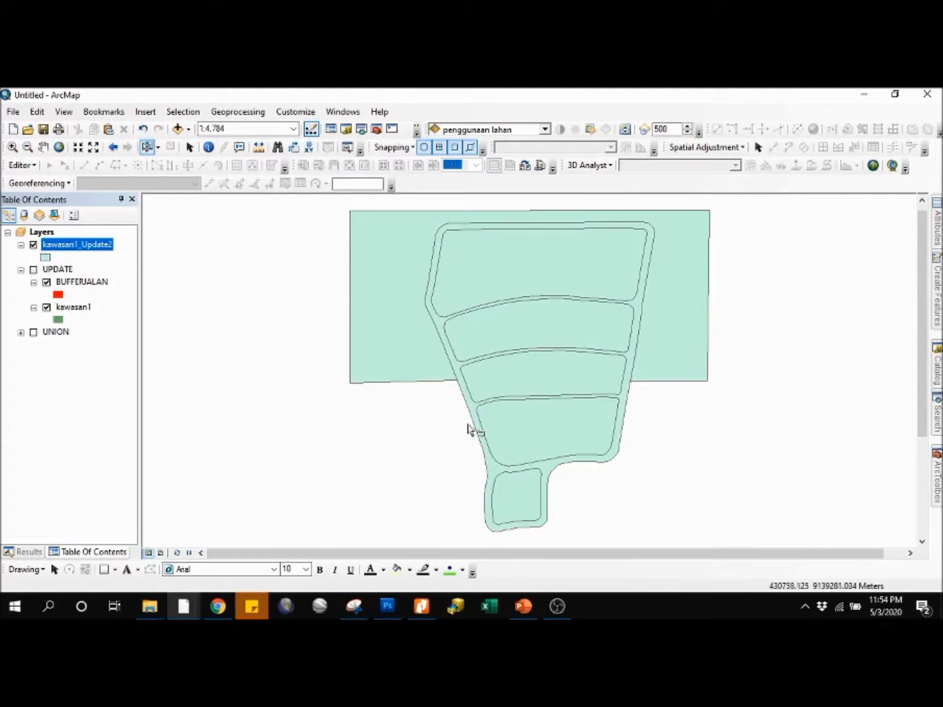
Step: Open the kawasan1_Update2 attribute table, select each of its two records alternately to inspect their polygons, and clear the selection
right_click(52, 248)
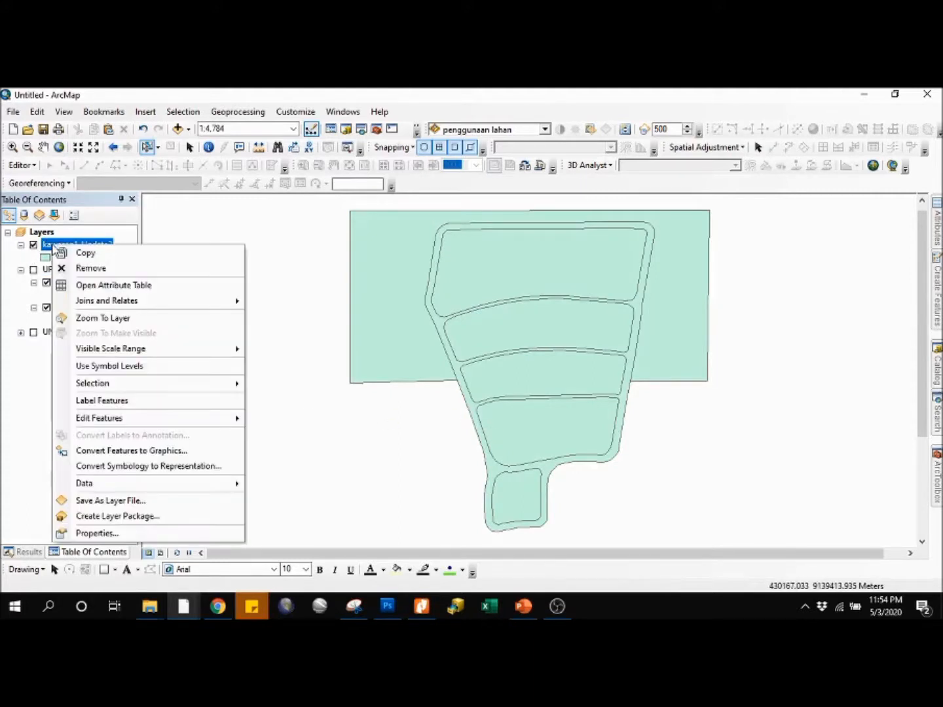
left_click(115, 285)
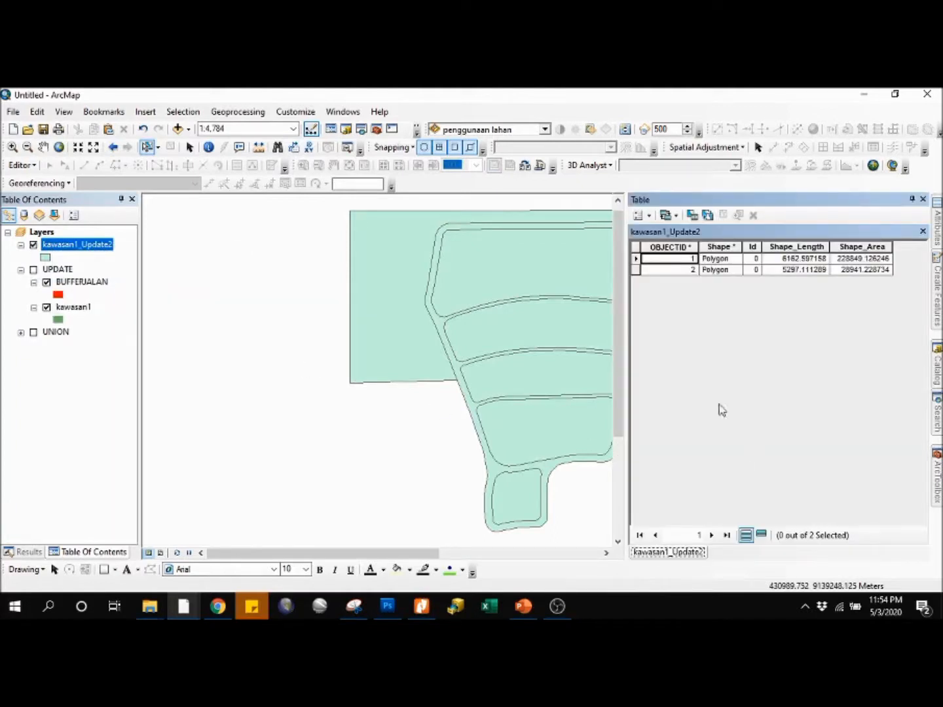
left_click(637, 258)
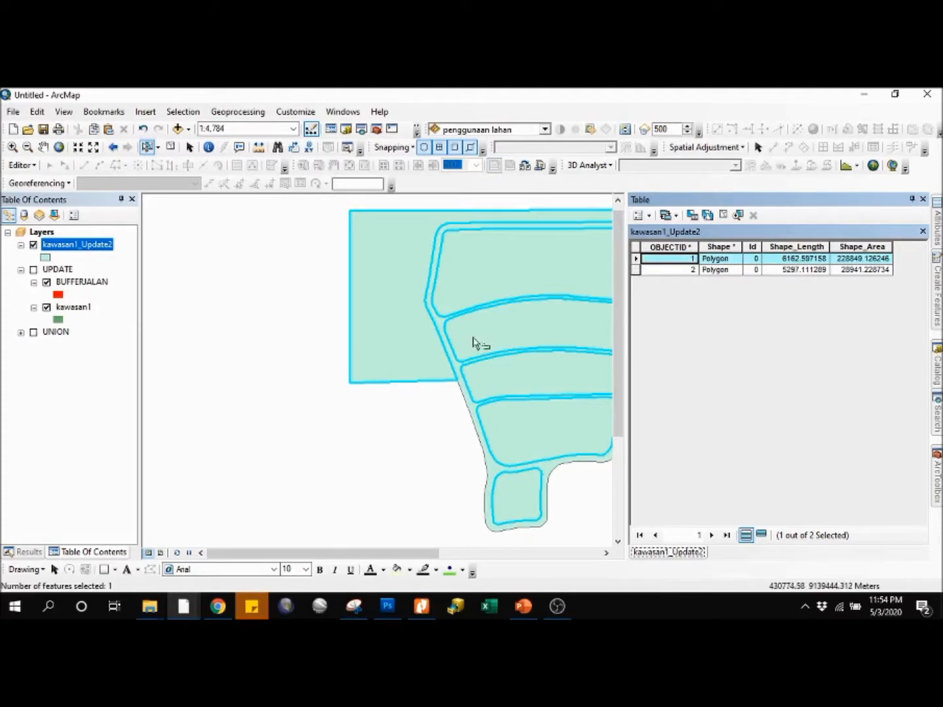
left_click_drag(541, 364, 352, 360)
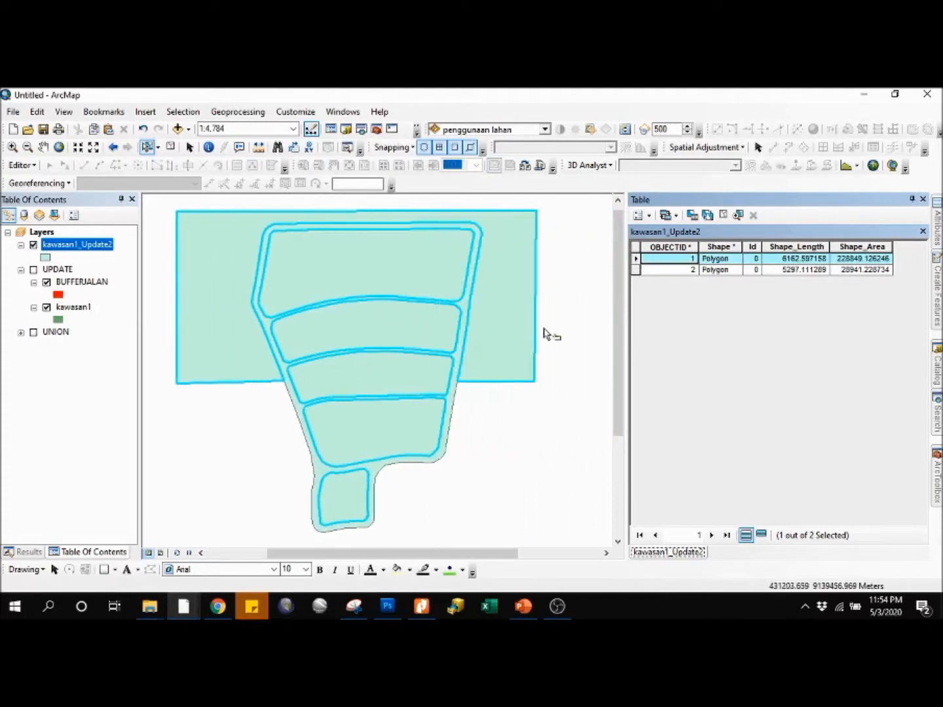
left_click(636, 269)
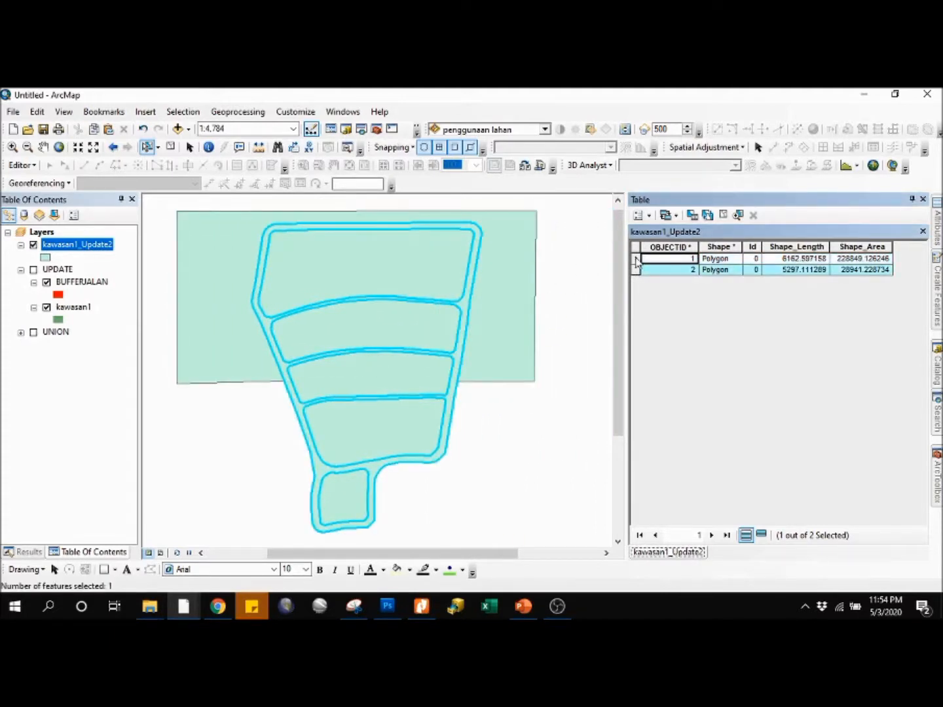
left_click(635, 259)
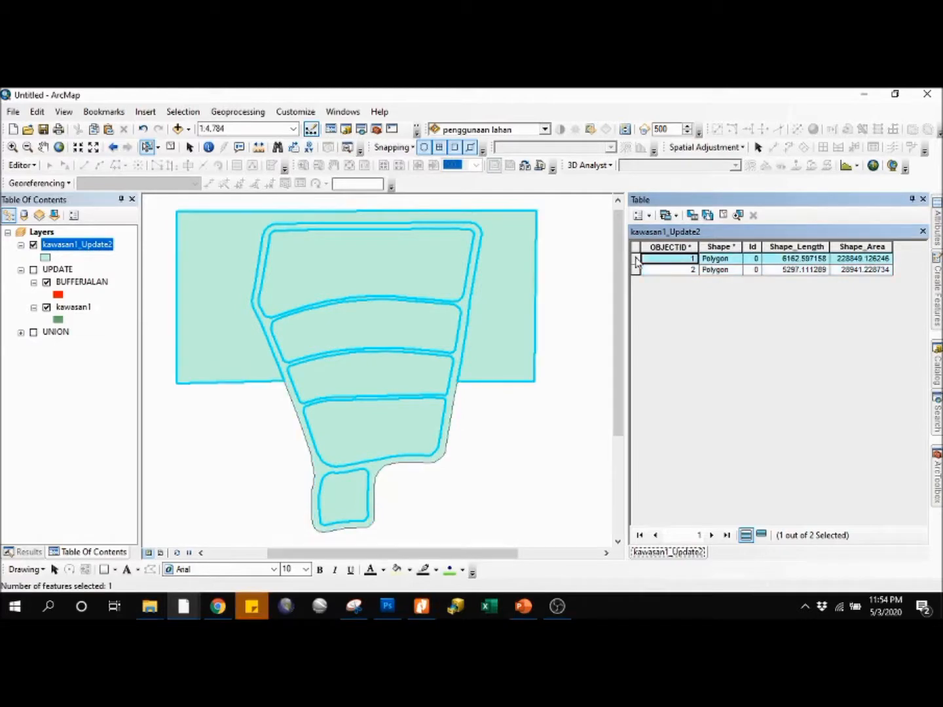
left_click(636, 269)
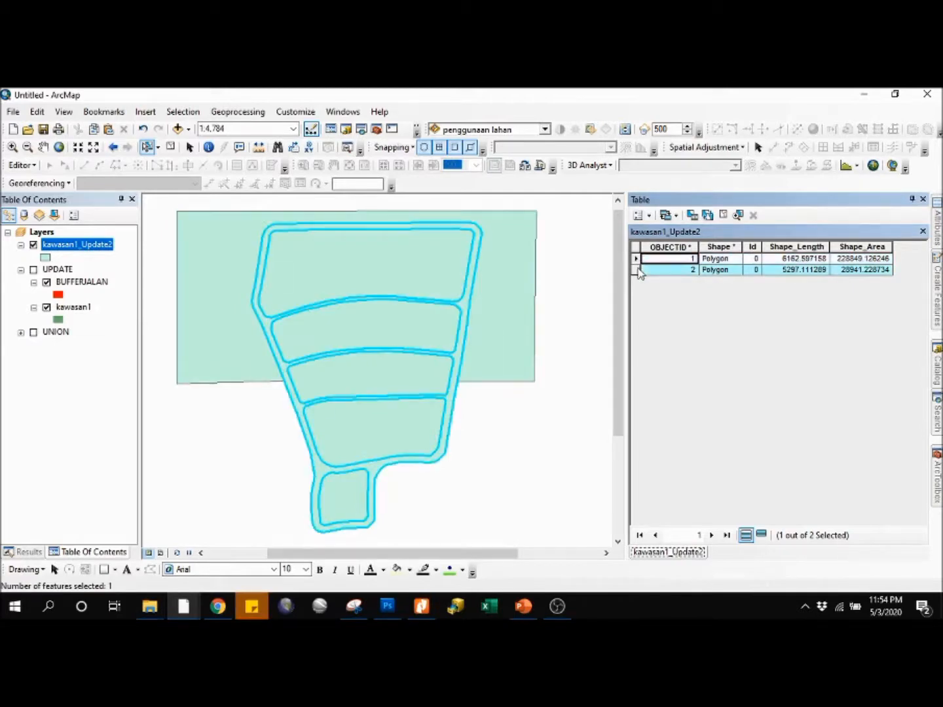
left_click(551, 327)
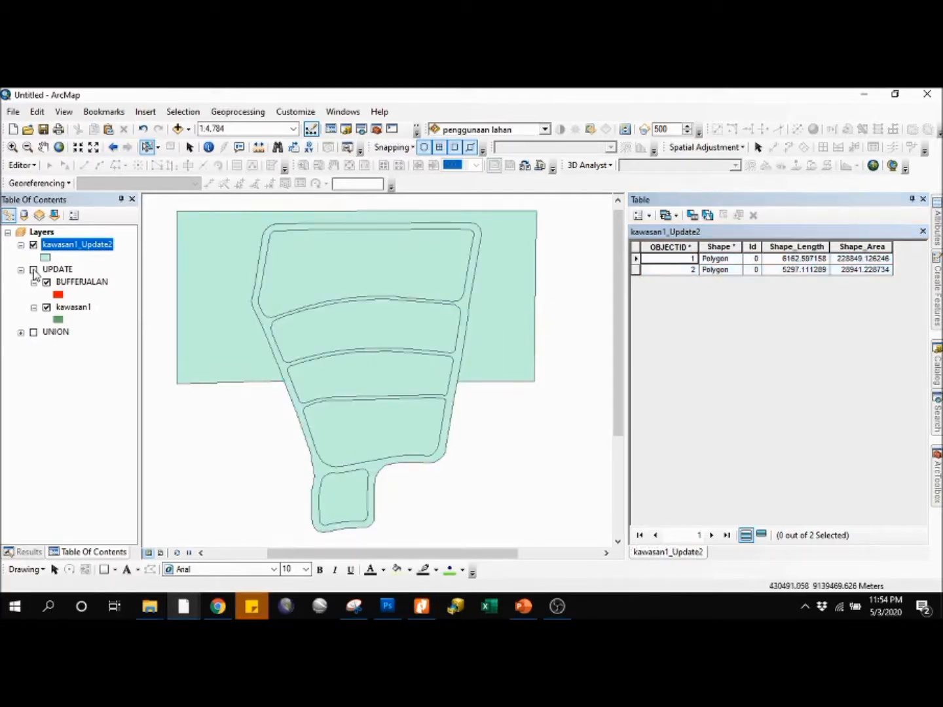
Step: View the UPDATE group's layers together, kawasan1 alone and BUFFERJALAN alone with kawasan1_Update2 hidden, and show kawasan1_Update2 again
left_click(34, 269)
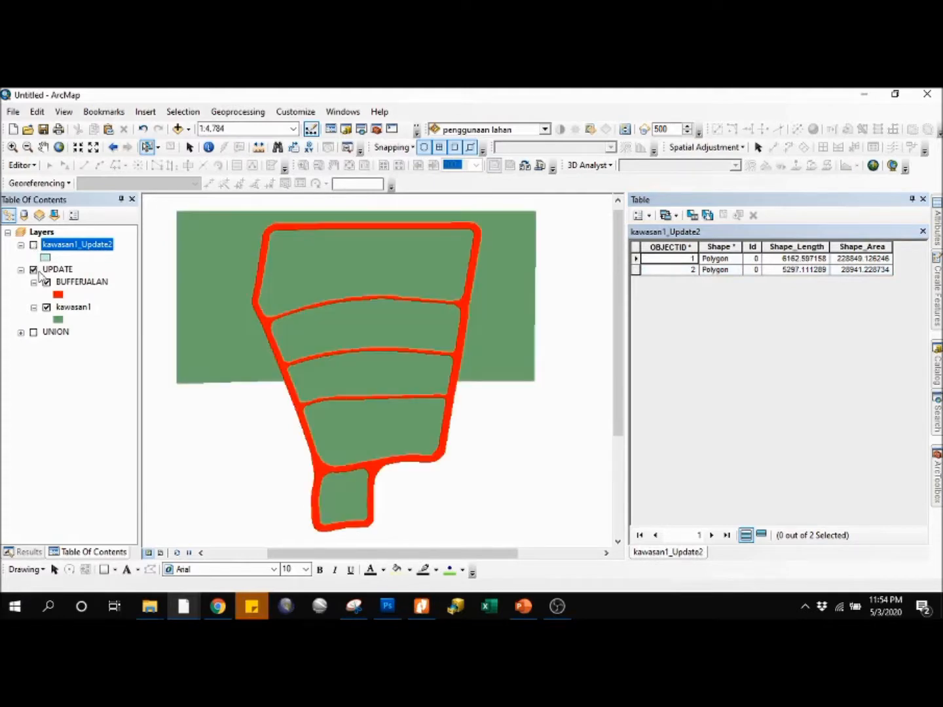
left_click(47, 284)
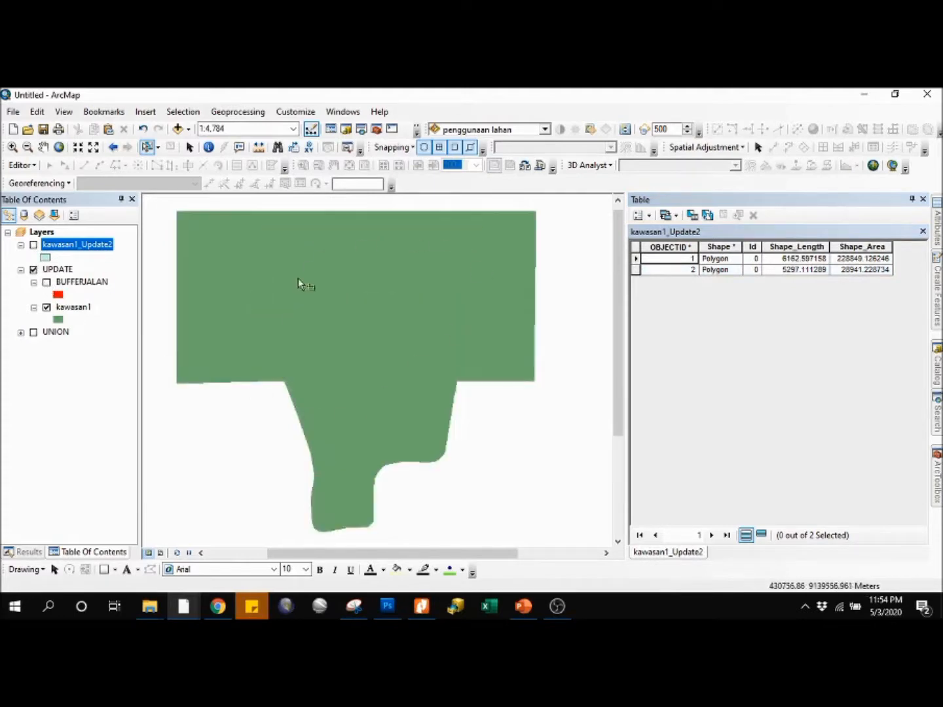
left_click(47, 307)
left_click(46, 282)
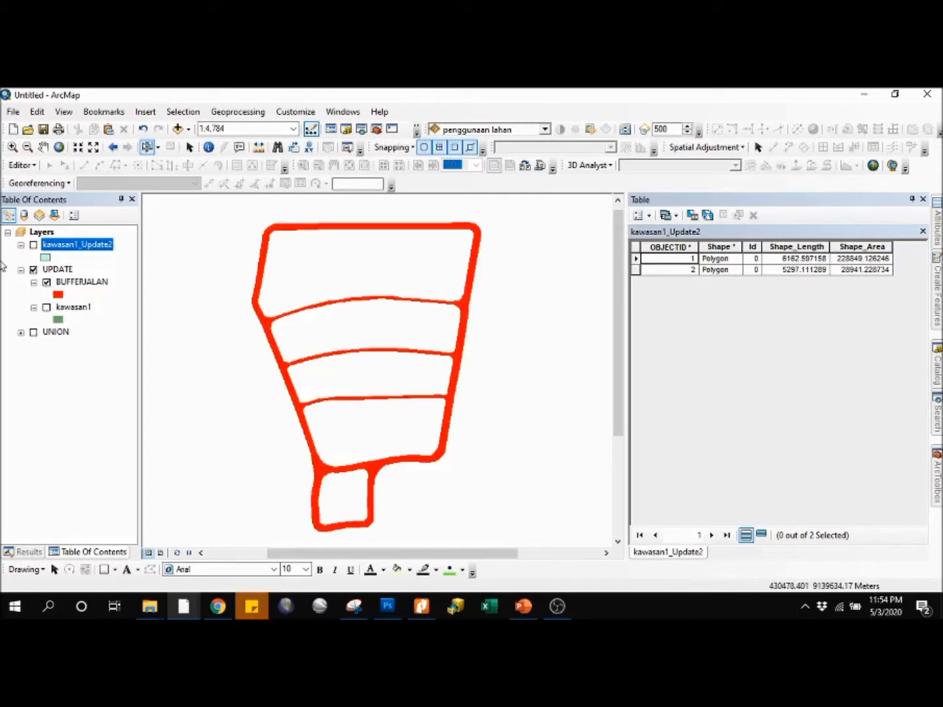
left_click(34, 245)
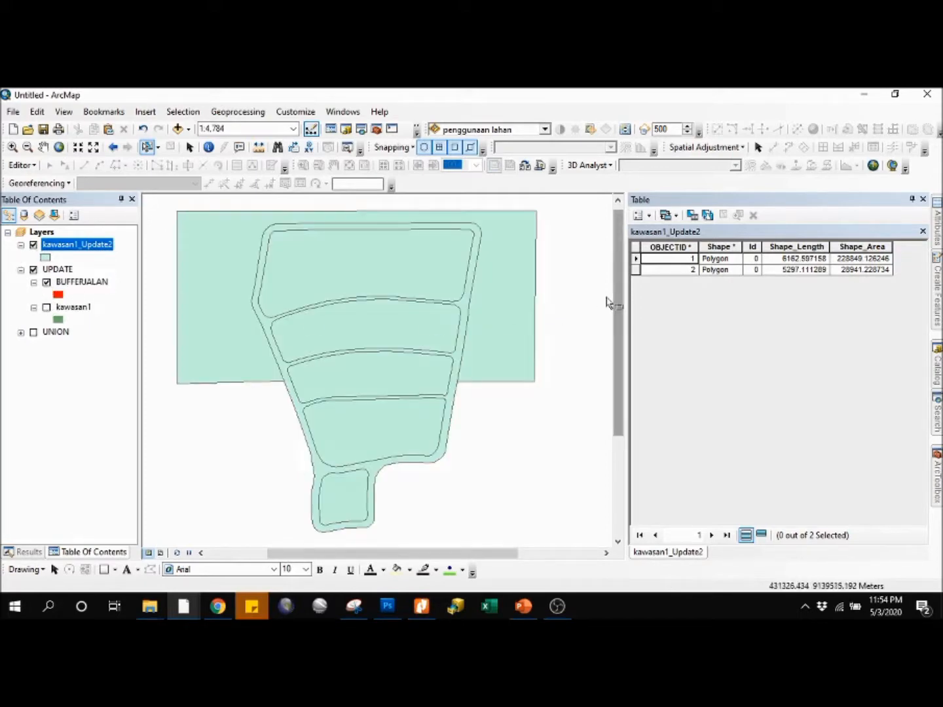
Step: Highlight the first and second kawasan1_Update2 records in turn once more, clear the selection and close the attribute table
left_click_drag(496, 314, 545, 321)
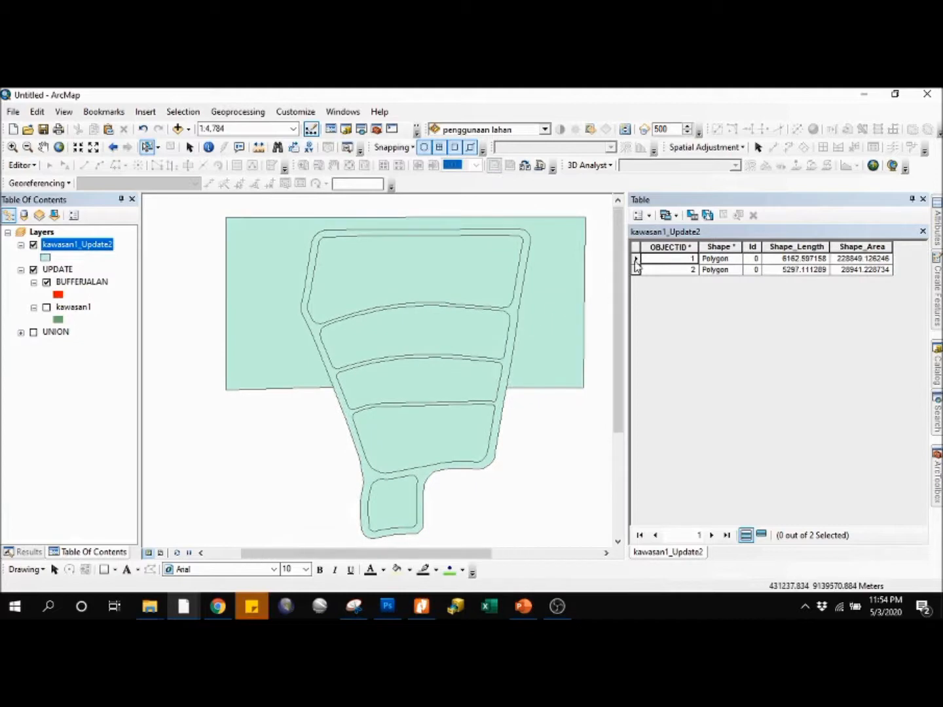
left_click(634, 260)
left_click(635, 270)
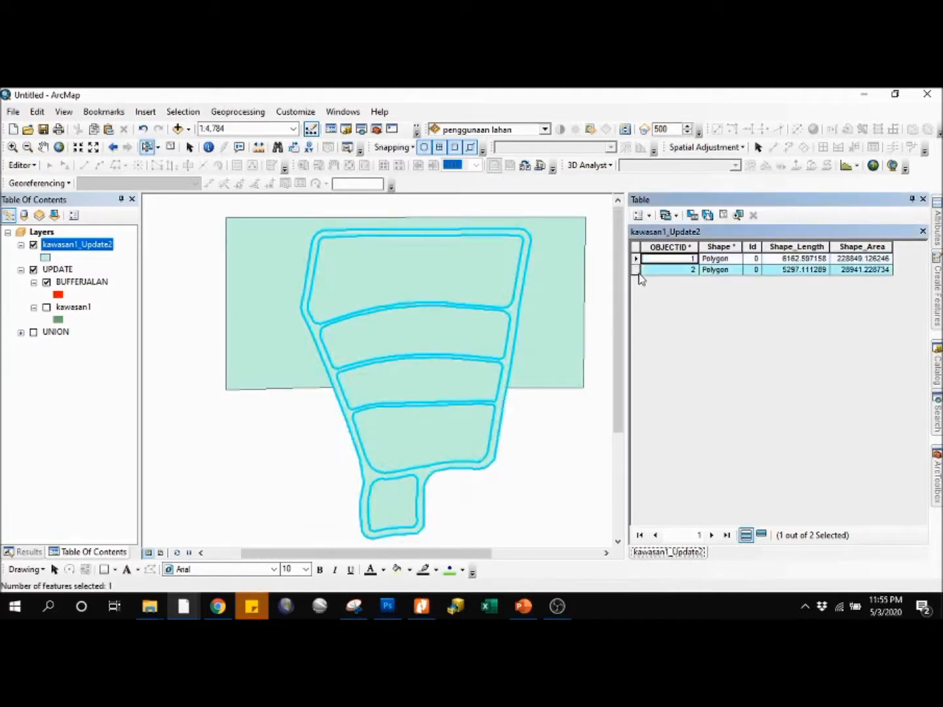
left_click(565, 438)
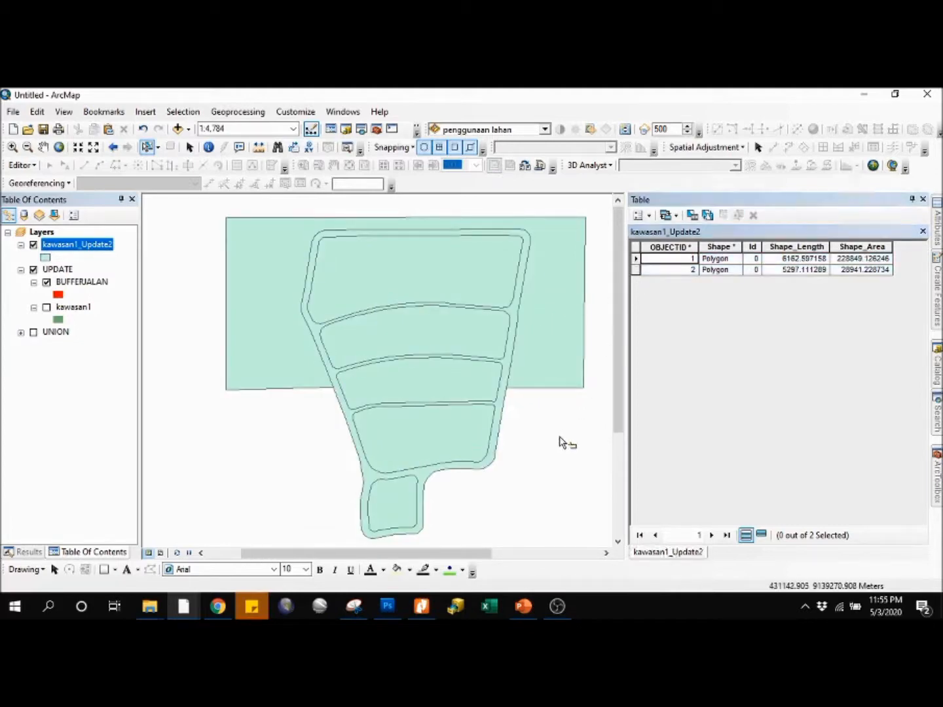
left_click_drag(532, 402, 511, 401)
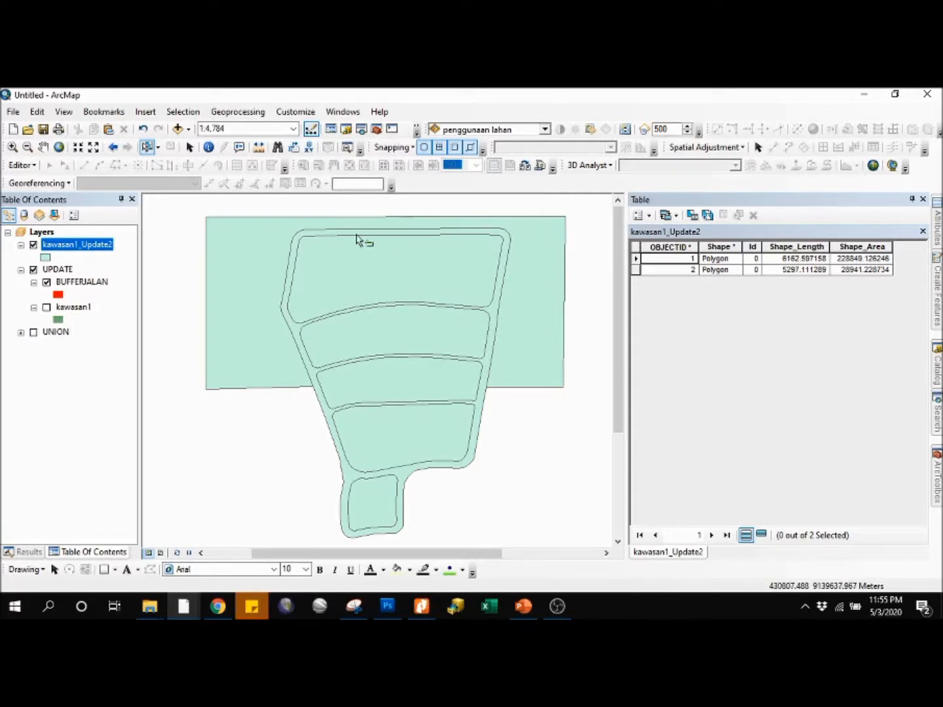
left_click(922, 199)
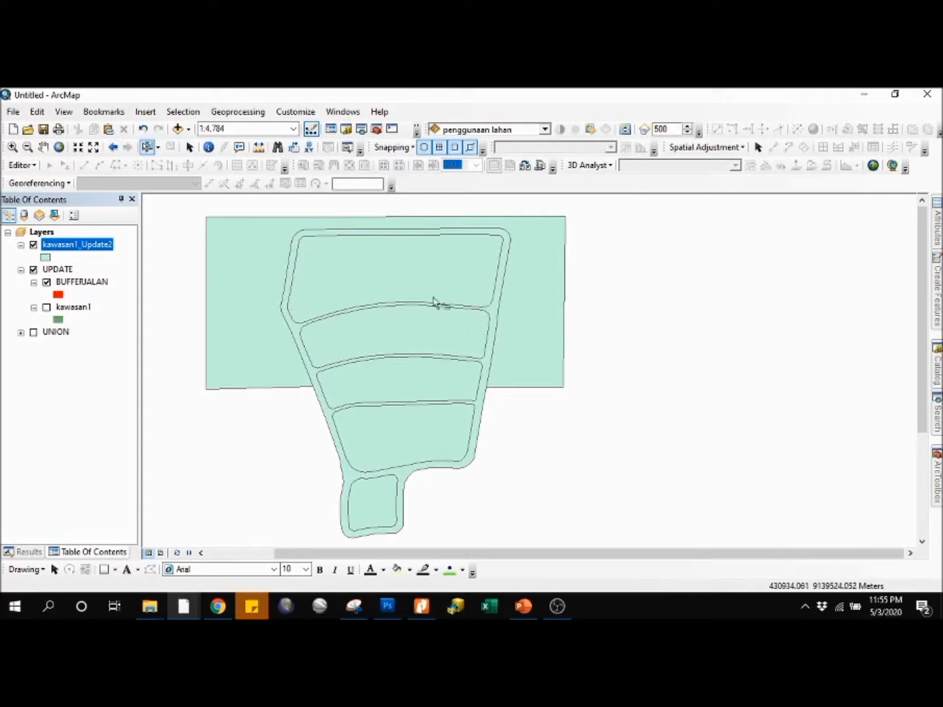
Step: Check the extent of the kawasan1_Update2 area polygon by repeatedly selecting it inside the upper block on the map and clearing the selection
left_click(433, 275)
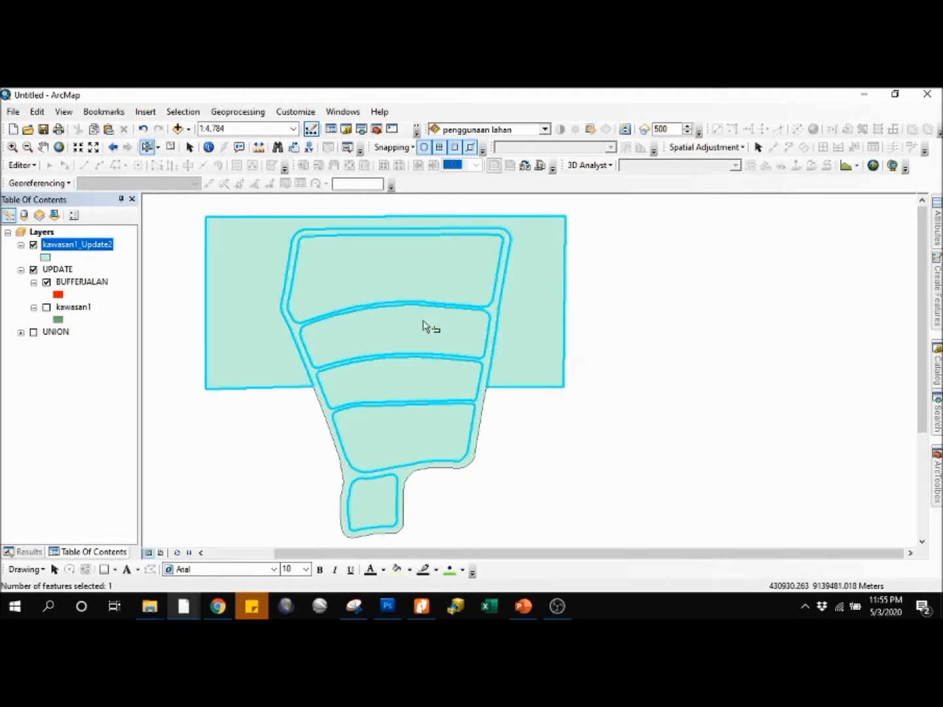
left_click(593, 222)
left_click(409, 267)
left_click(698, 371)
left_click_drag(608, 342, 666, 337)
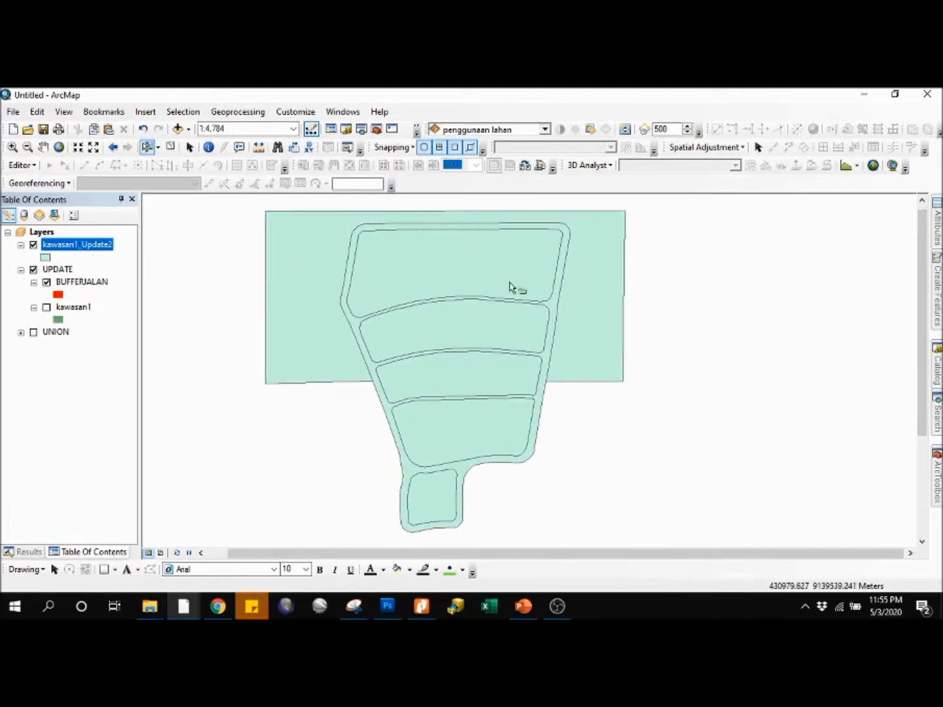
left_click(510, 280)
left_click(679, 296)
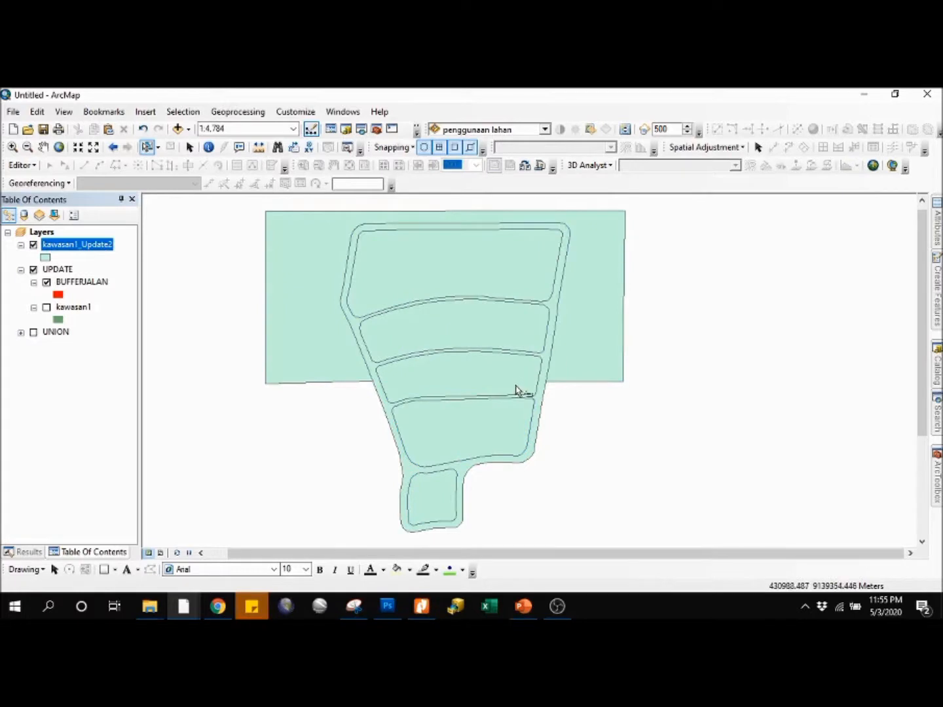
Step: Alternately select the road-buffer polygon and the area polygon of kawasan1_Update2 on the map to compare their extents, and clear the selection
left_click(520, 413)
left_click(557, 415)
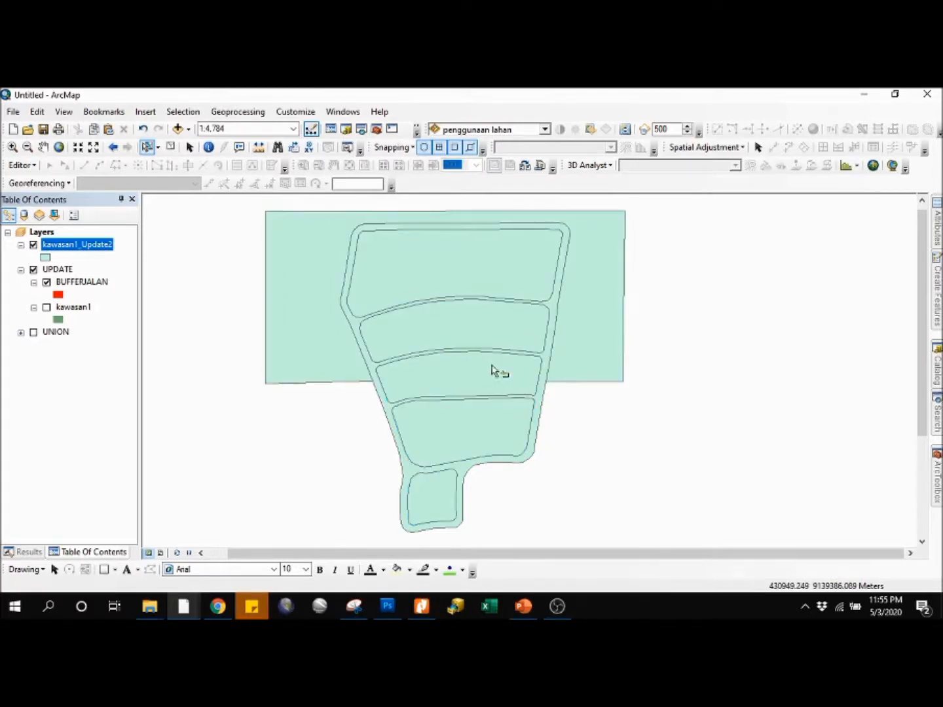
left_click(379, 371)
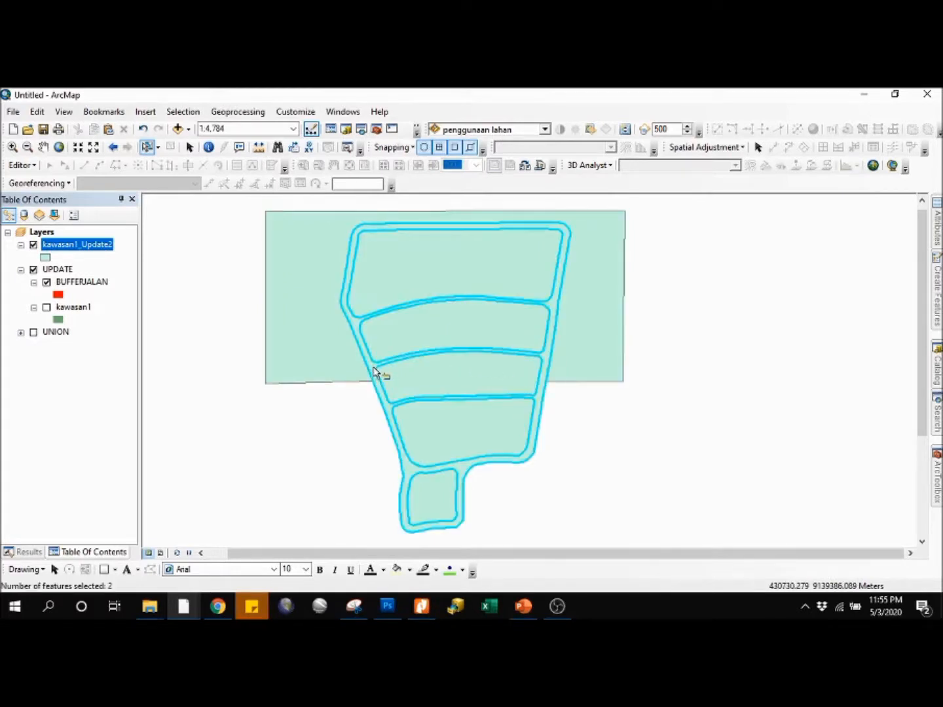
left_click(601, 502)
left_click(598, 363)
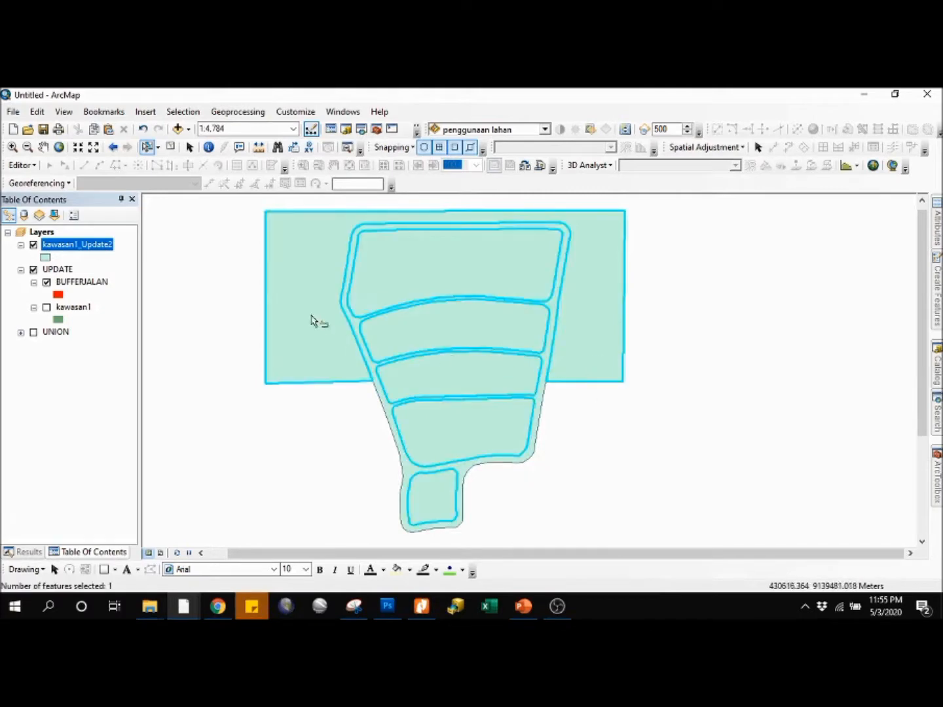
left_click(464, 471)
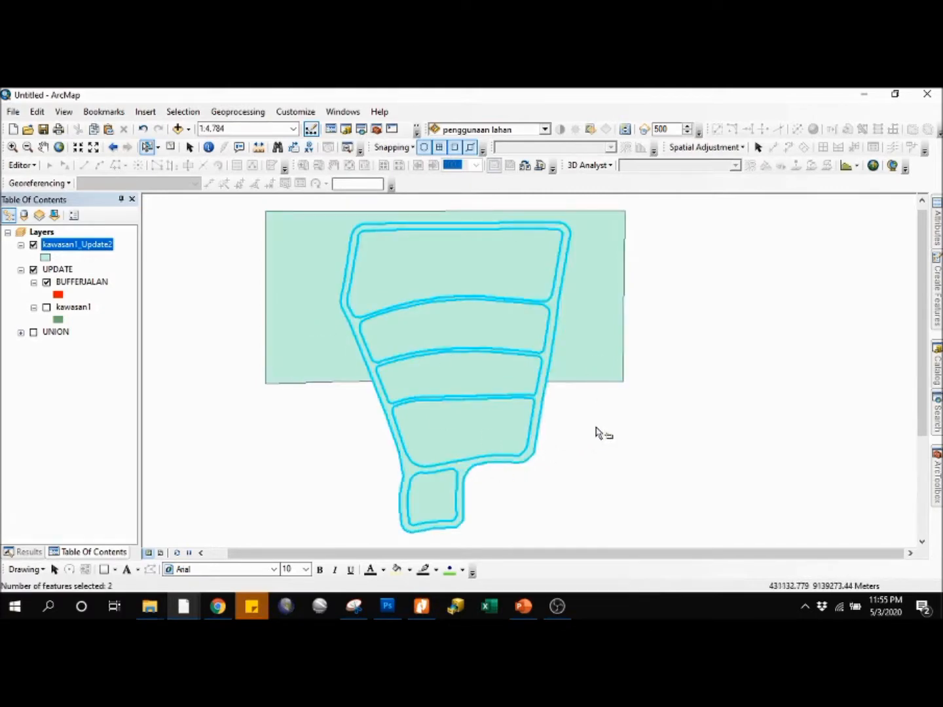
left_click(598, 433)
left_click_drag(604, 411, 586, 445)
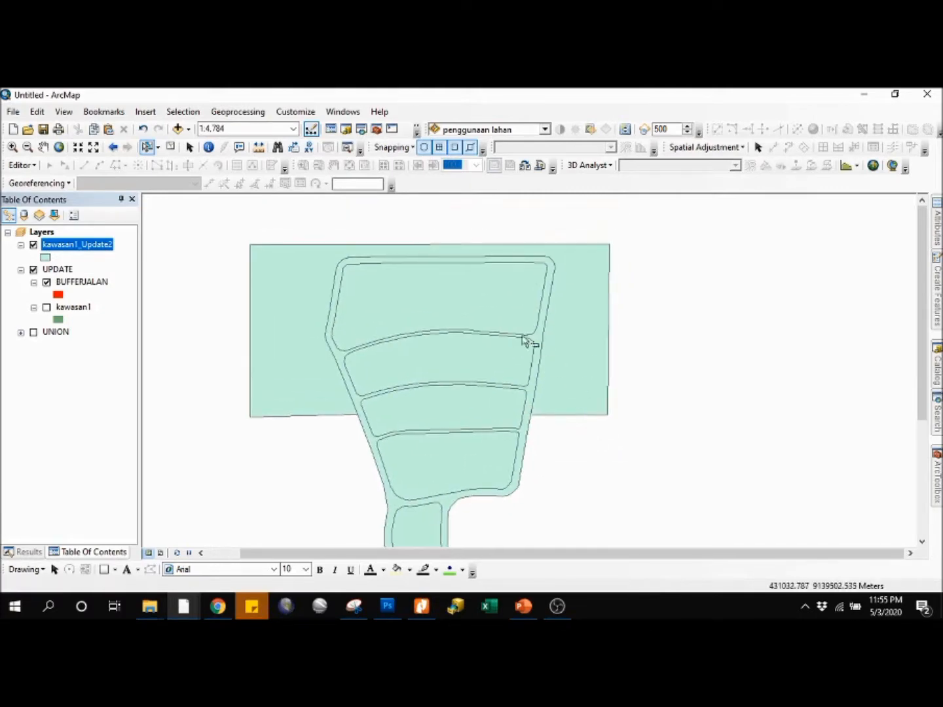
Step: Check which parts belong to the same kawasan1_Update2 feature by selecting inside the blocks, on the road strip and in the outer area
left_click(529, 305)
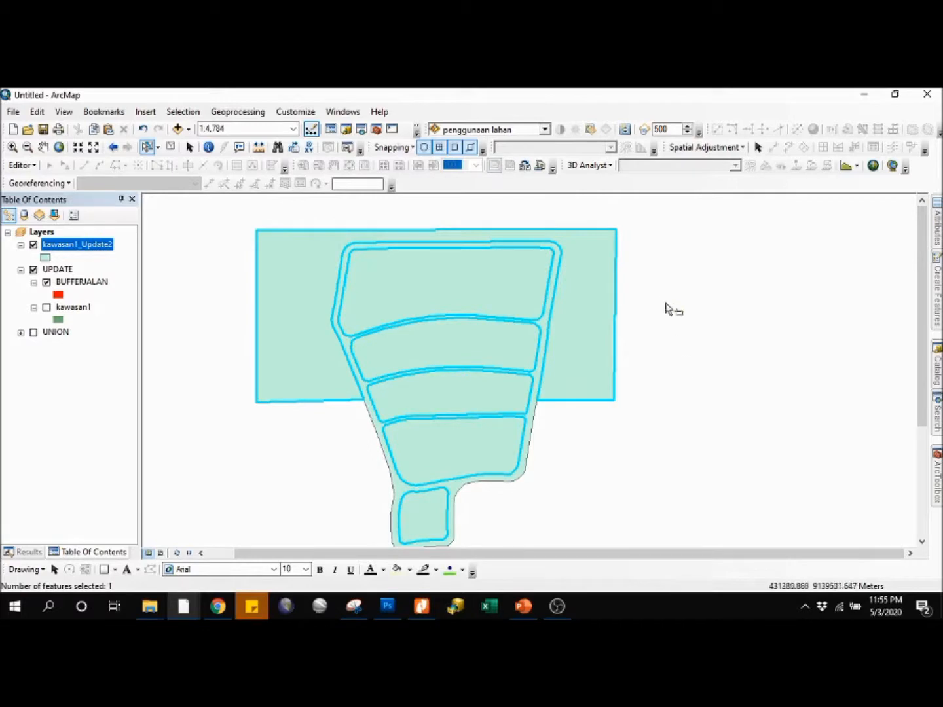
left_click(653, 336)
left_click(506, 360)
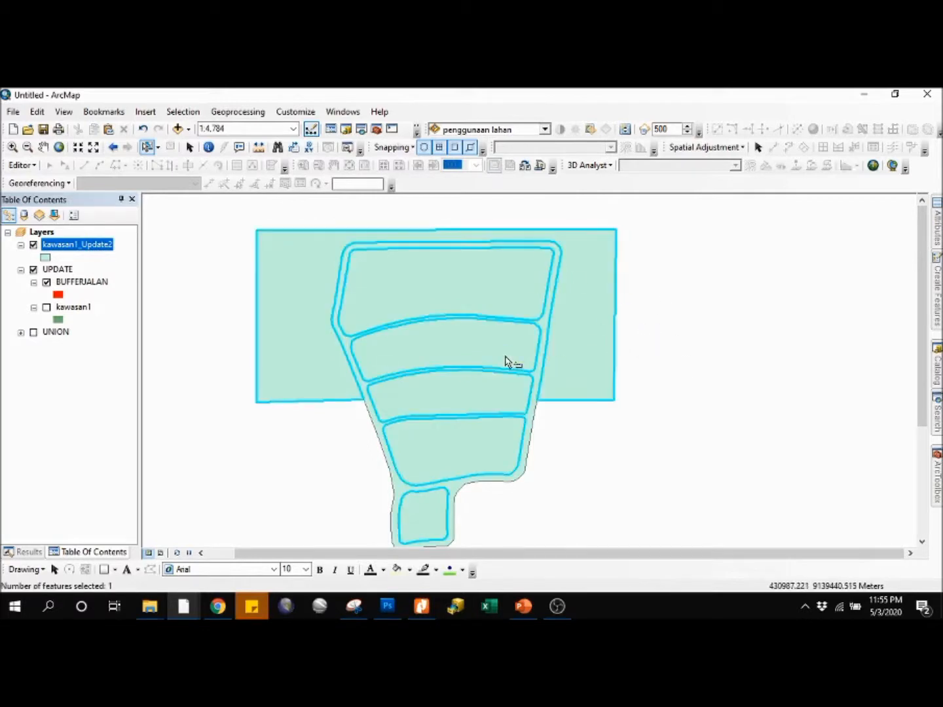
left_click(685, 404)
left_click(533, 416)
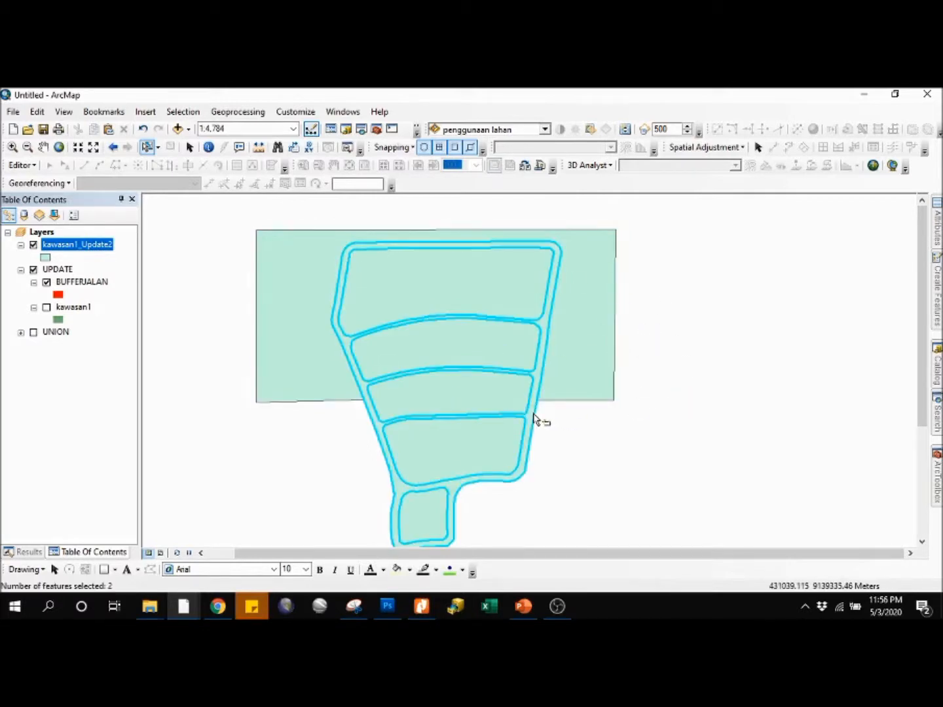
left_click(607, 337)
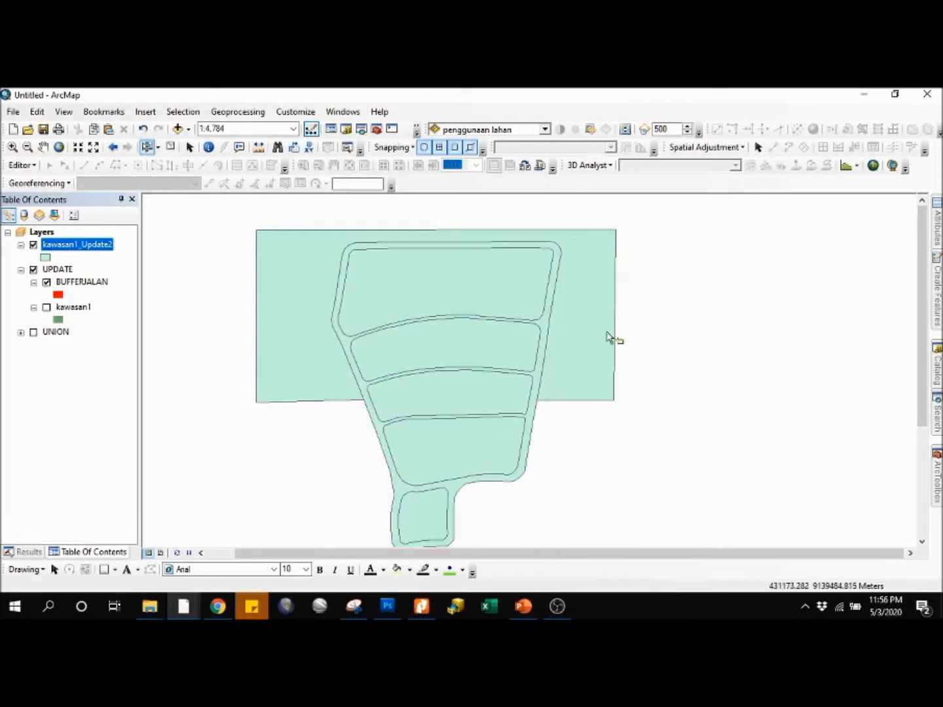
left_click_drag(607, 336, 629, 321)
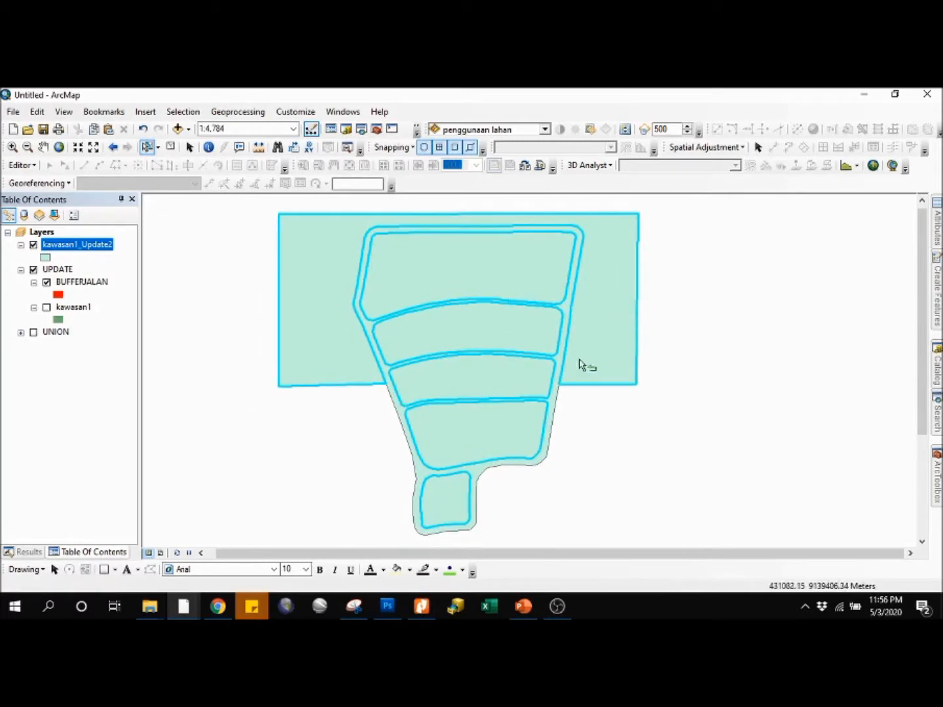
left_click(688, 354)
left_click(470, 277)
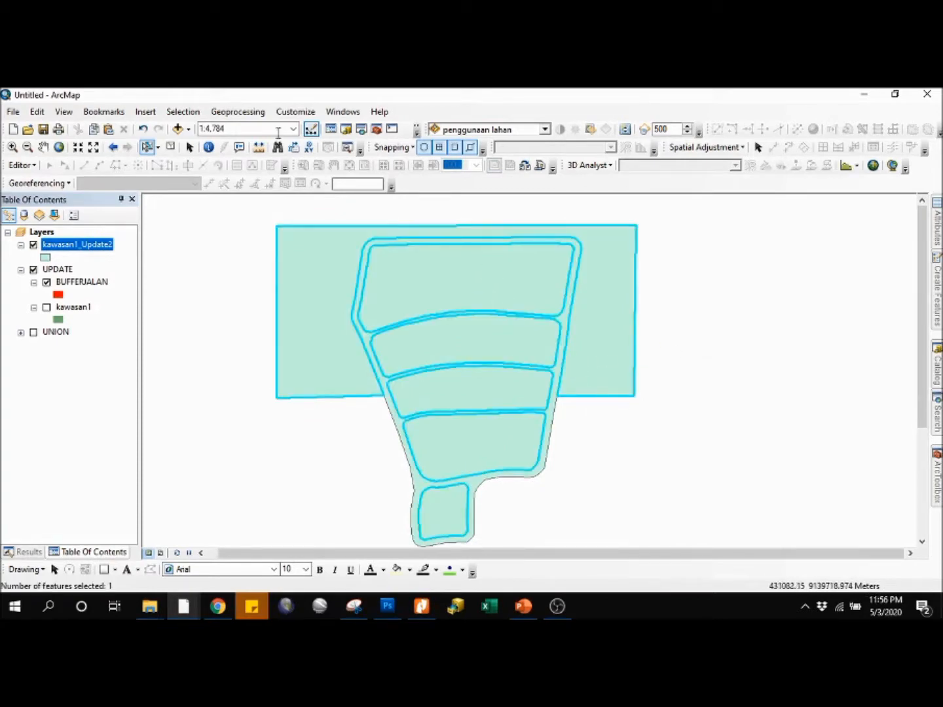
Step: Start an edit session on the kawasan1_Update2 layer
left_click(22, 165)
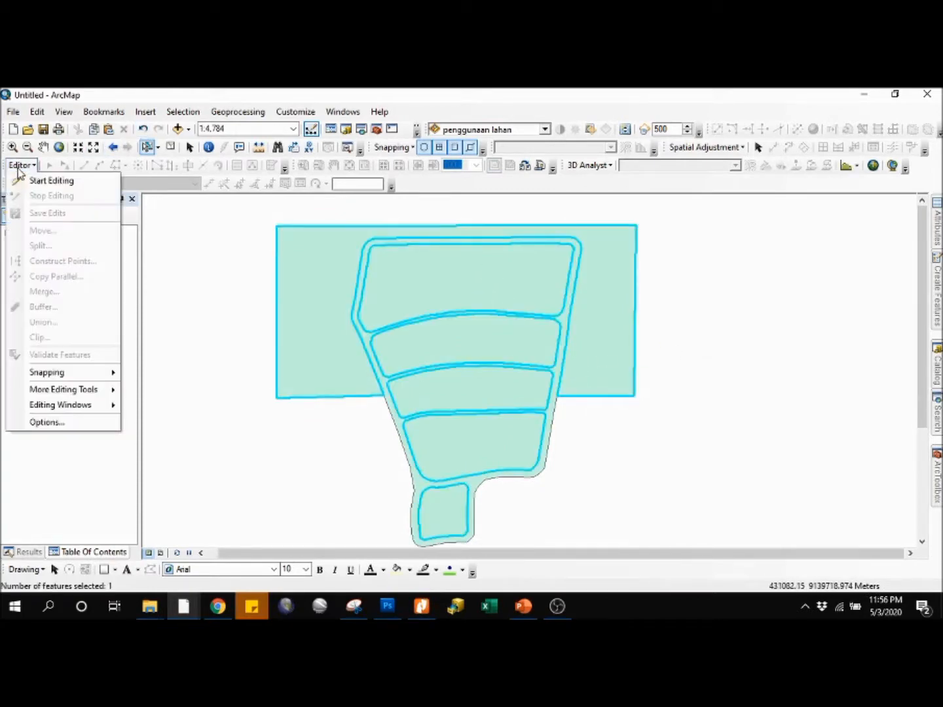
left_click(92, 186)
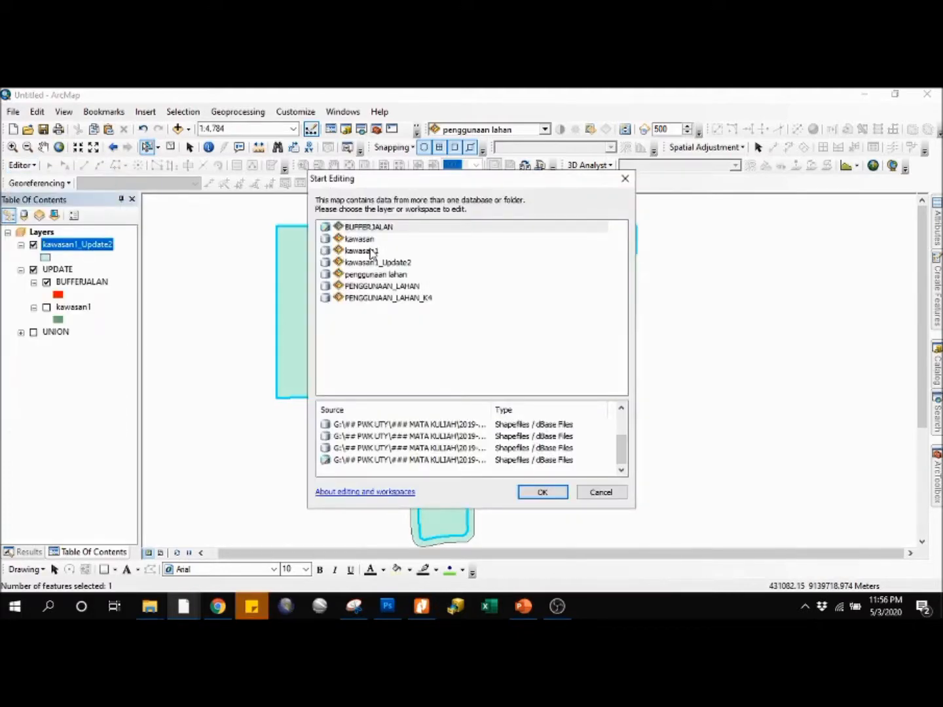
left_click(379, 263)
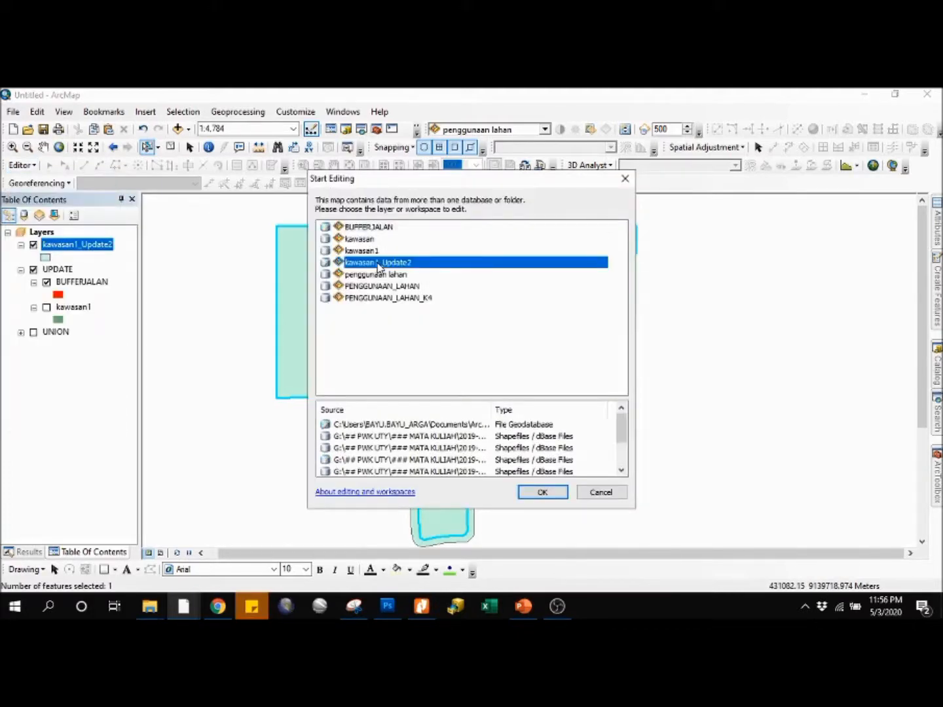
left_click(564, 496)
Step: Select the multipart area polygon of kawasan1_Update2 inside the upper block and separate it with Explode Multipart Feature
left_click(147, 147)
left_click(747, 301)
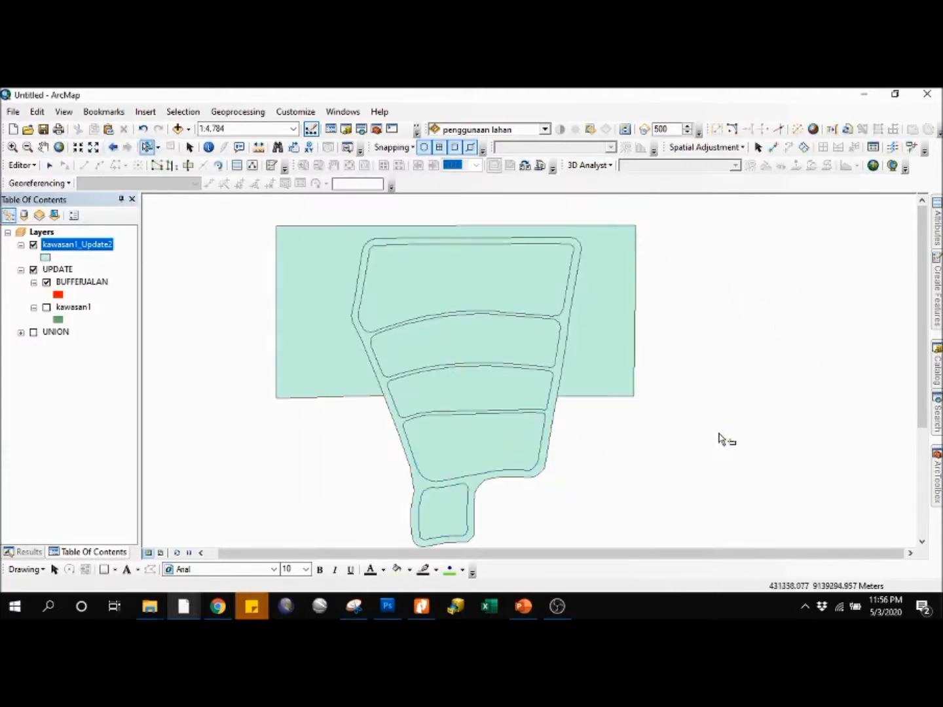
left_click(432, 286)
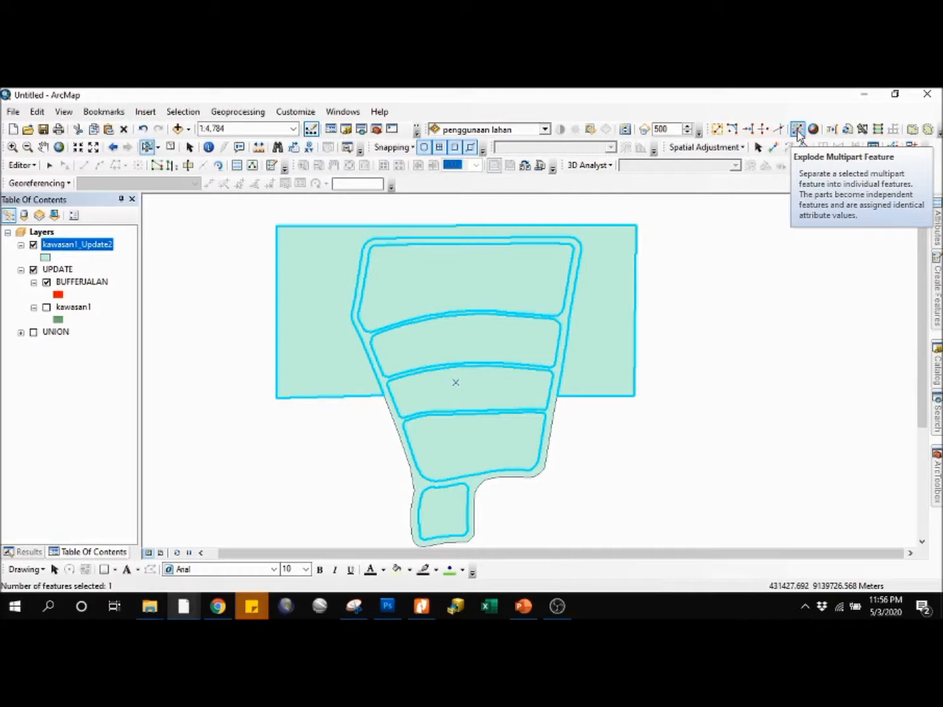
left_click(798, 131)
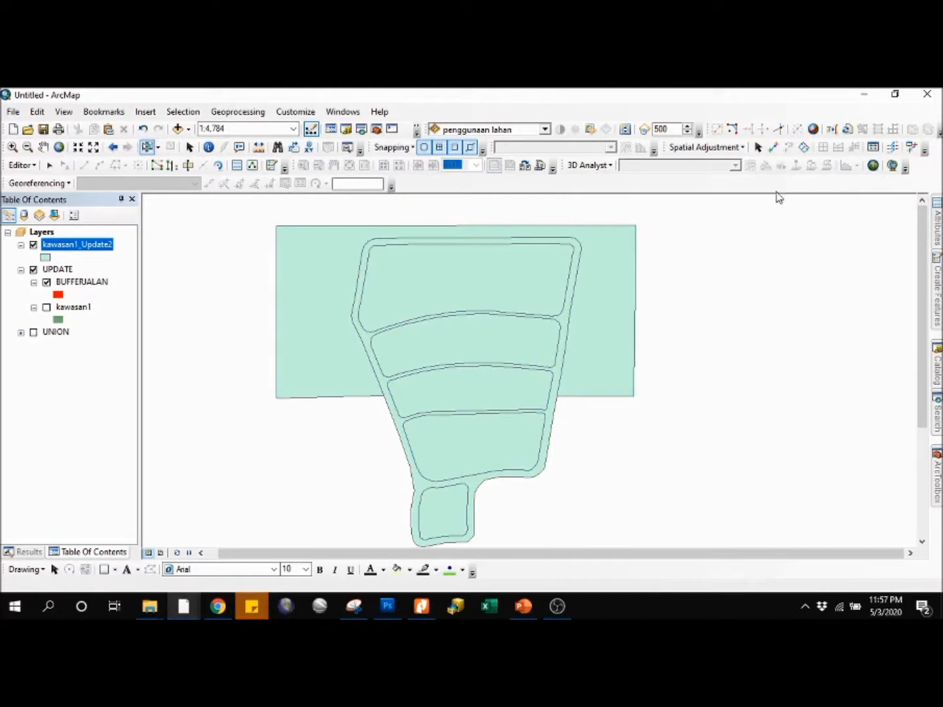
Step: Check the exploded blocks by selecting them one by one from the uppermost to the lowest and back up
left_click(482, 287)
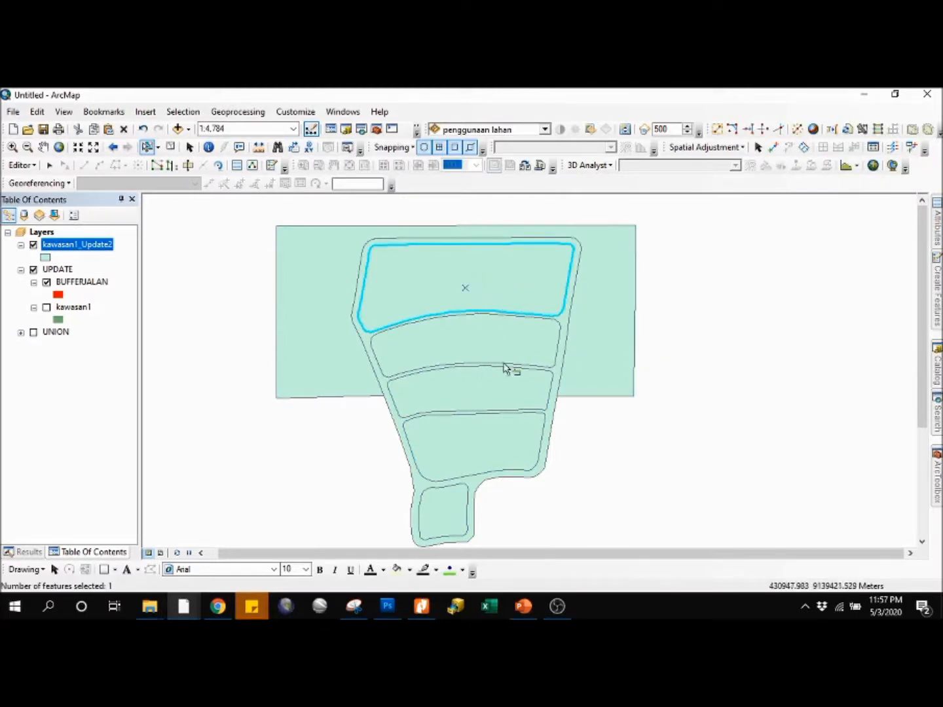
left_click(503, 338)
left_click(500, 387)
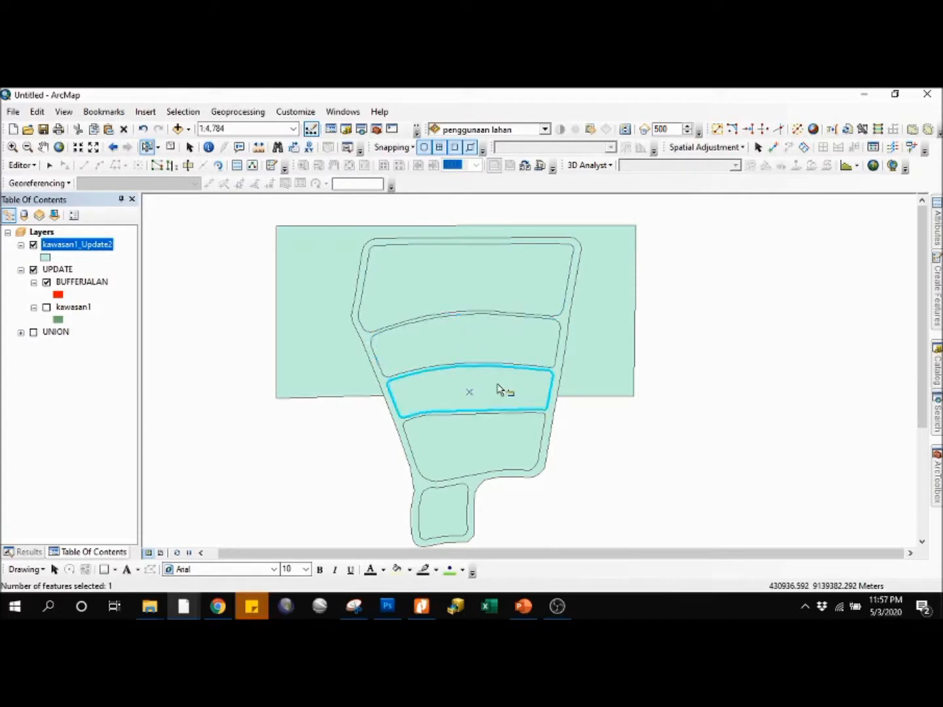
left_click(491, 437)
left_click(448, 511)
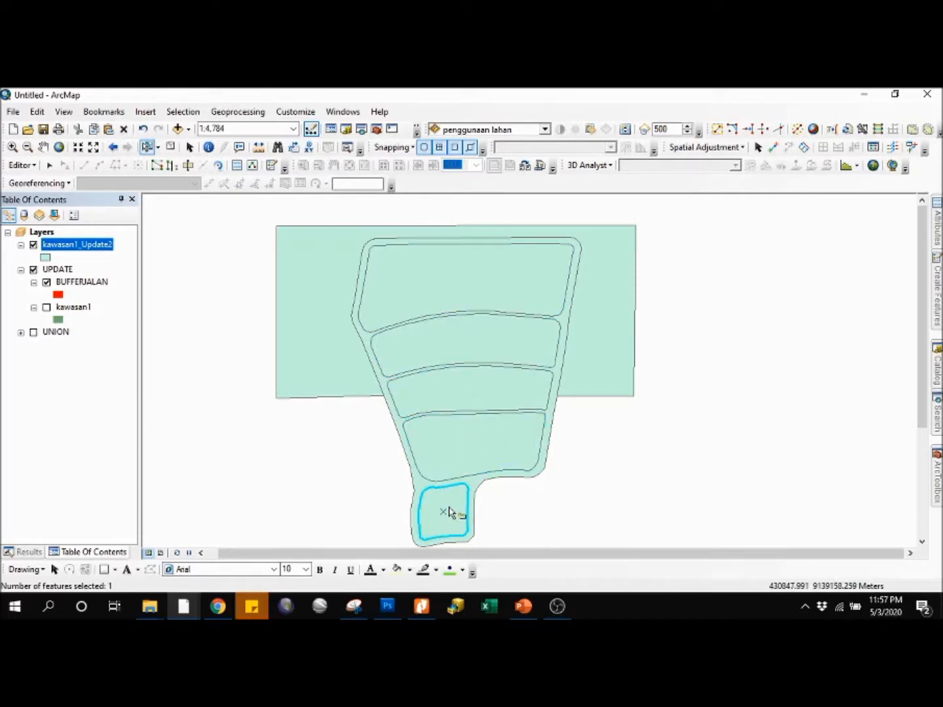
left_click(462, 464)
left_click(455, 392)
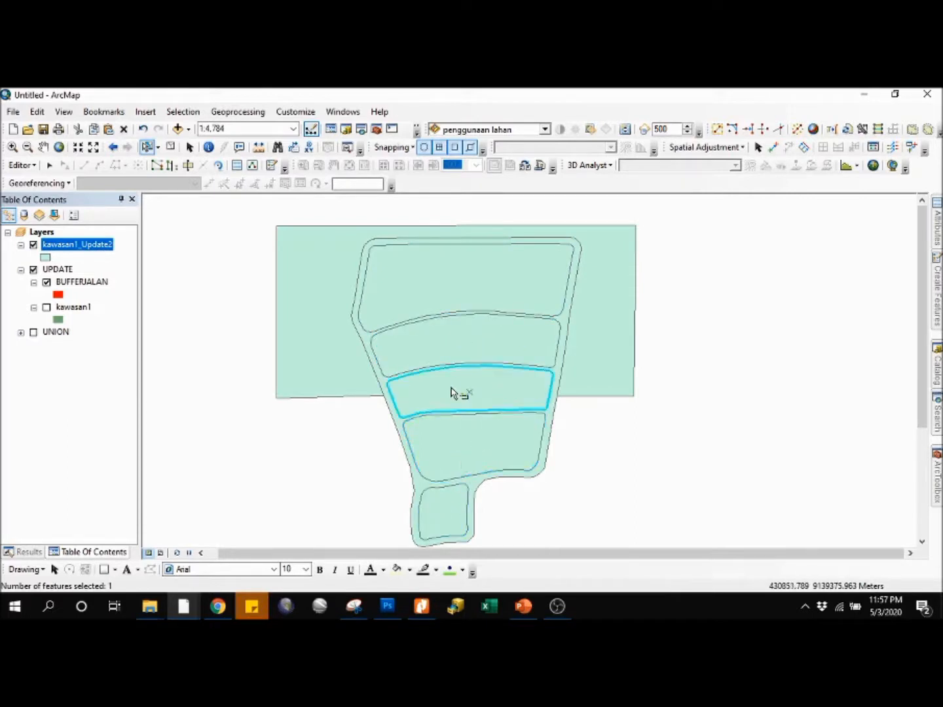
left_click(453, 353)
left_click(444, 271)
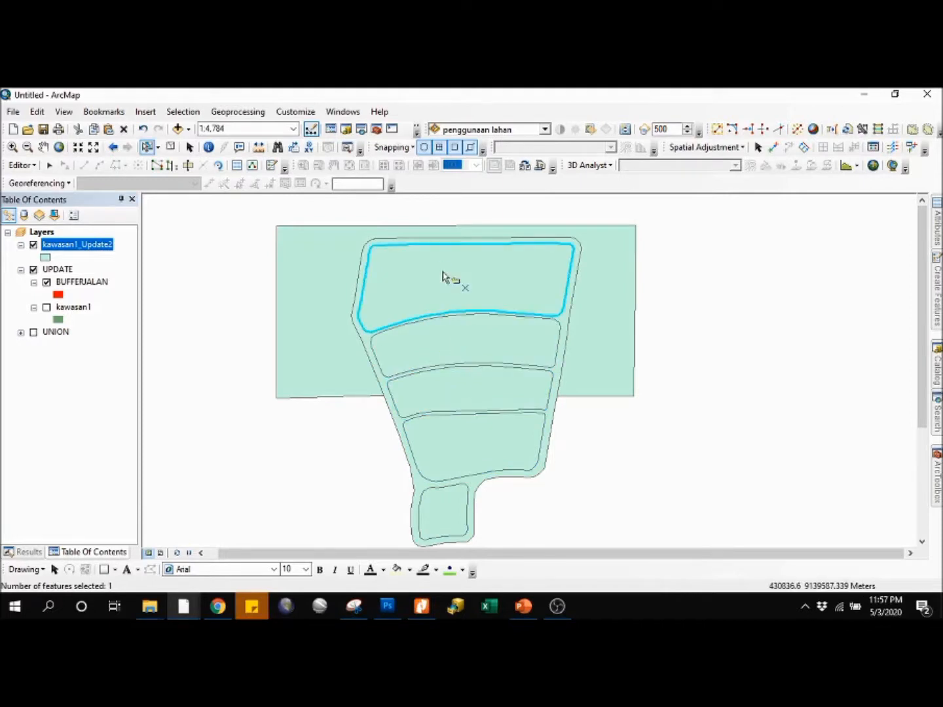
Step: Select the road-buffer polygon and the outer area polygon in turn to check them, and clear the selection
left_click(578, 260)
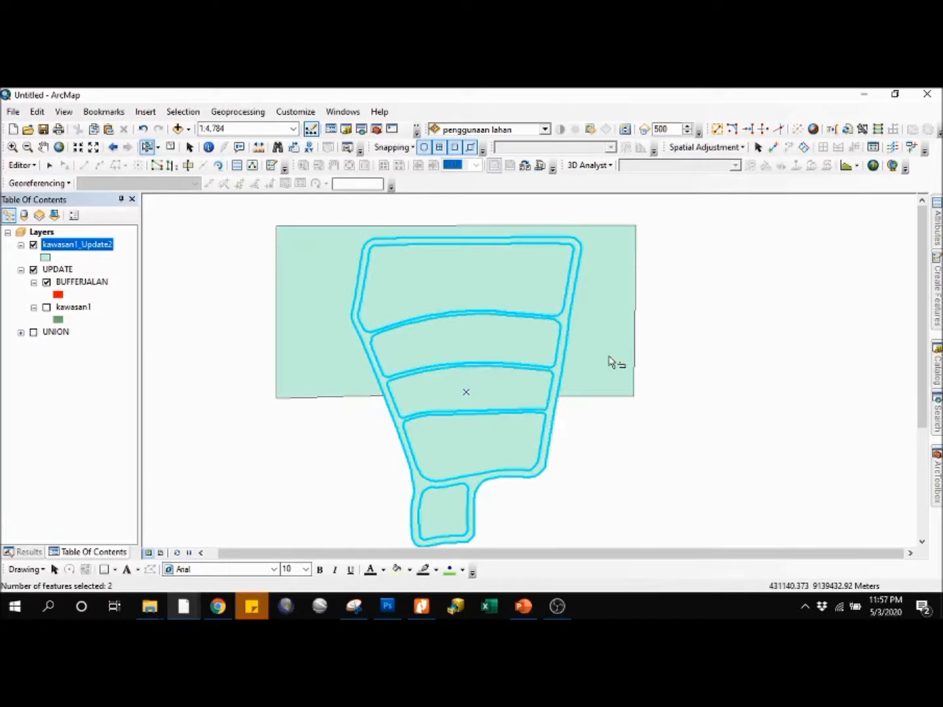
left_click(325, 329)
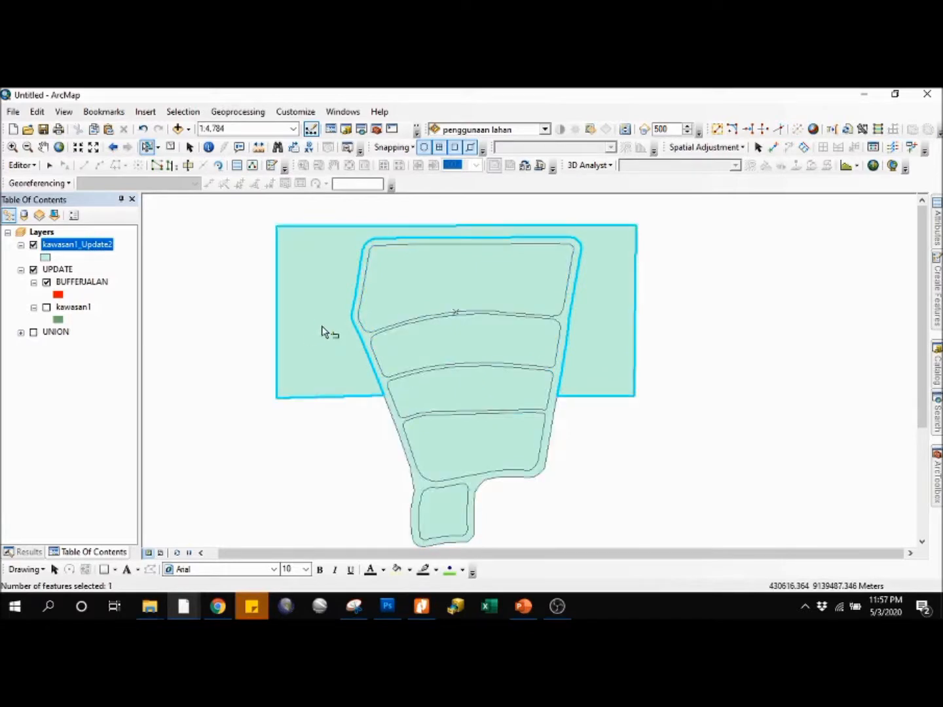
left_click(341, 424)
Step: Select each of the five inner blocks individually once more, return to the upper ones and clear the selection
left_click(517, 283)
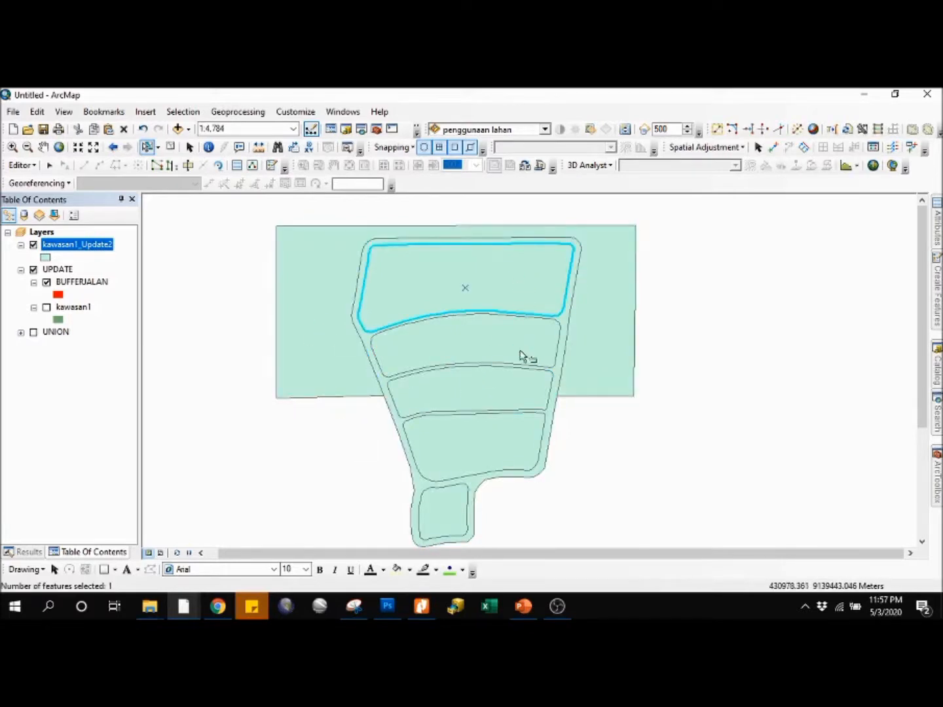
left_click(521, 356)
left_click(511, 388)
left_click(499, 438)
left_click(451, 508)
left_click(505, 337)
left_click(521, 300)
left_click(671, 331)
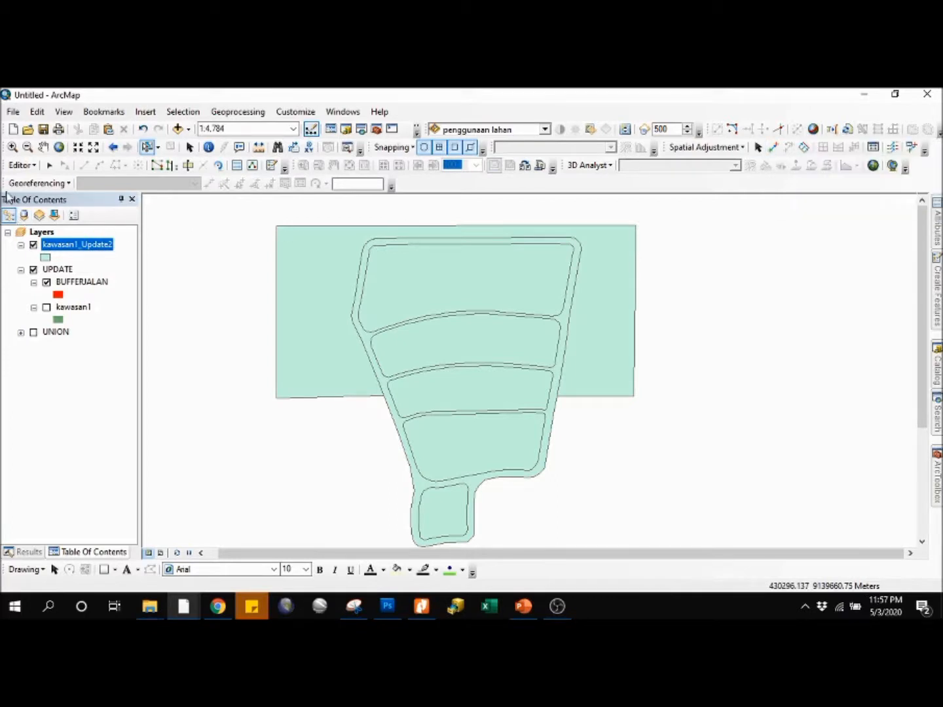
Step: Save the edits made to kawasan1_Update2
left_click(38, 169)
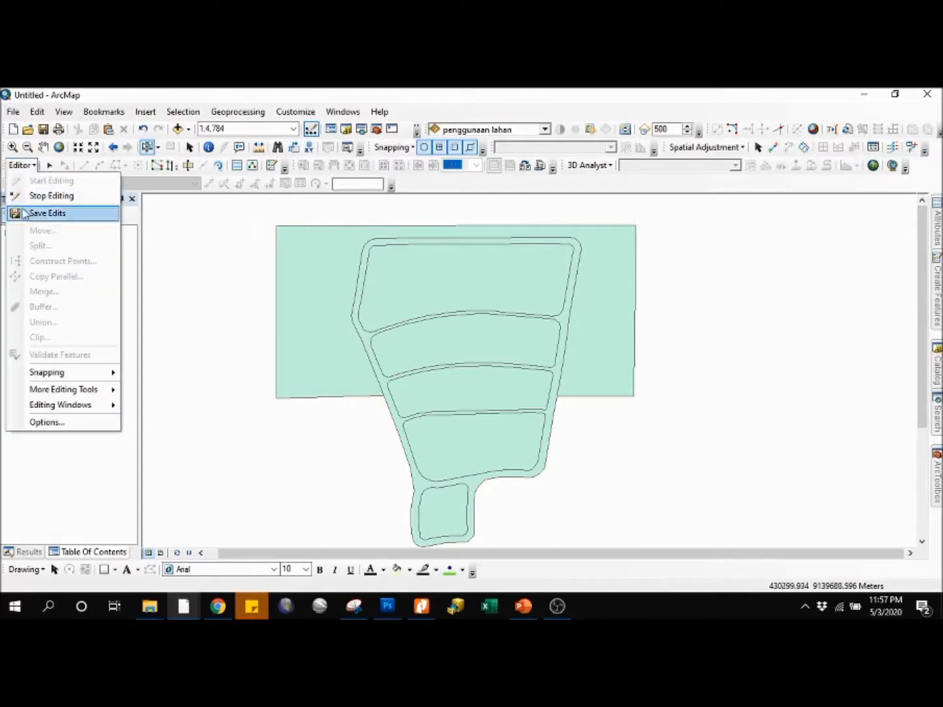
left_click(63, 212)
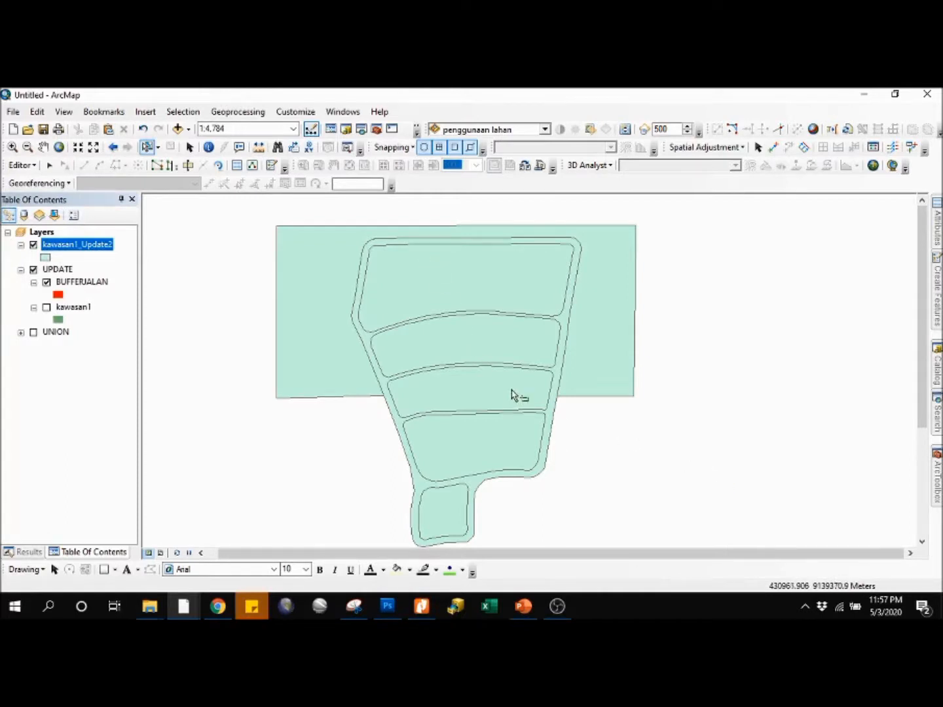
left_click_drag(520, 380, 544, 377)
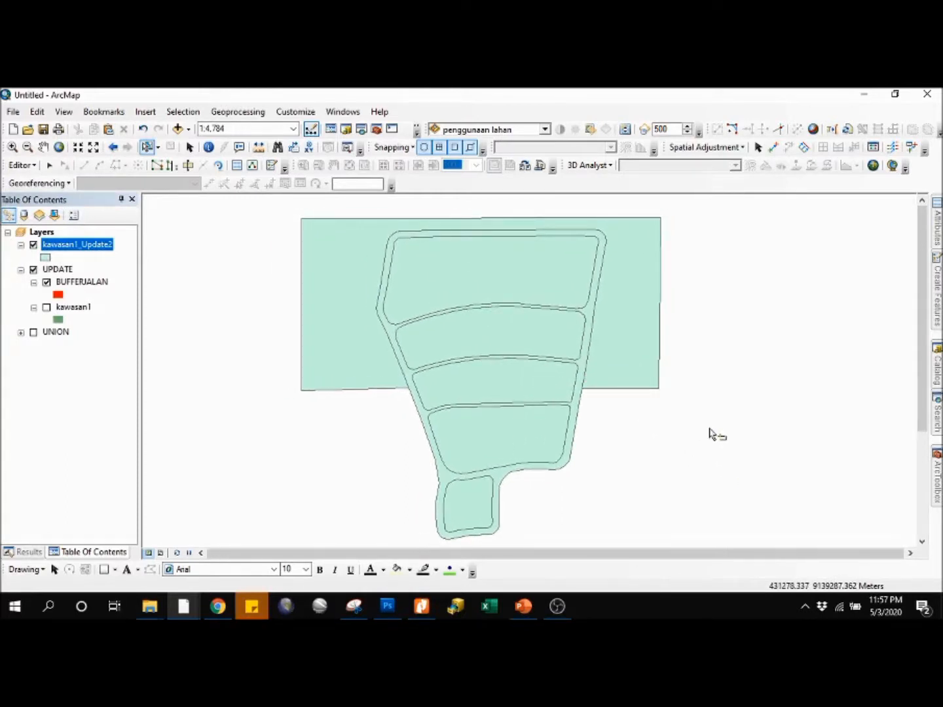